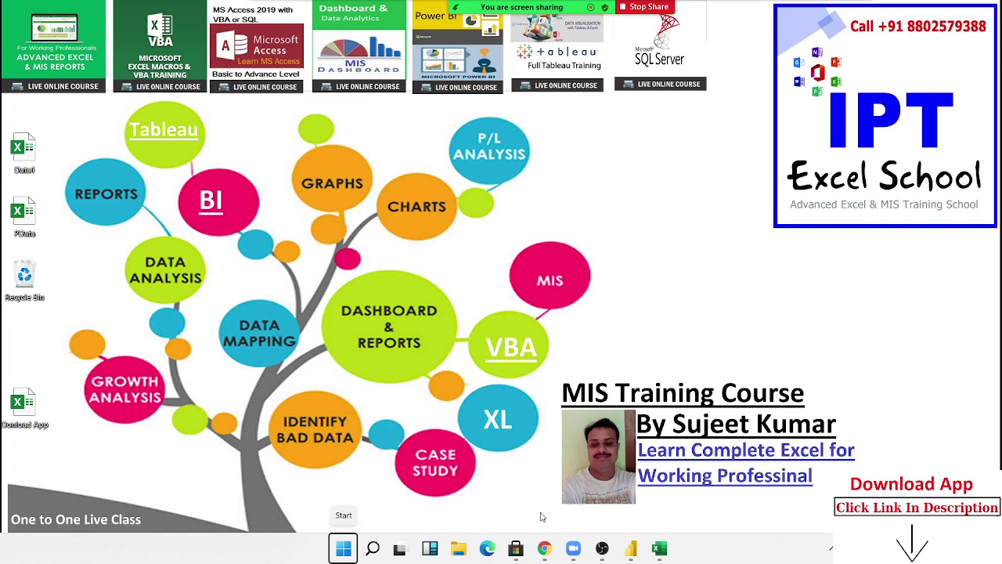
- Open a blank workbook and enter 85, 36, 63, 36, 63 in A2:A6
{"action": "left_click", "coordinate": [659, 548]}
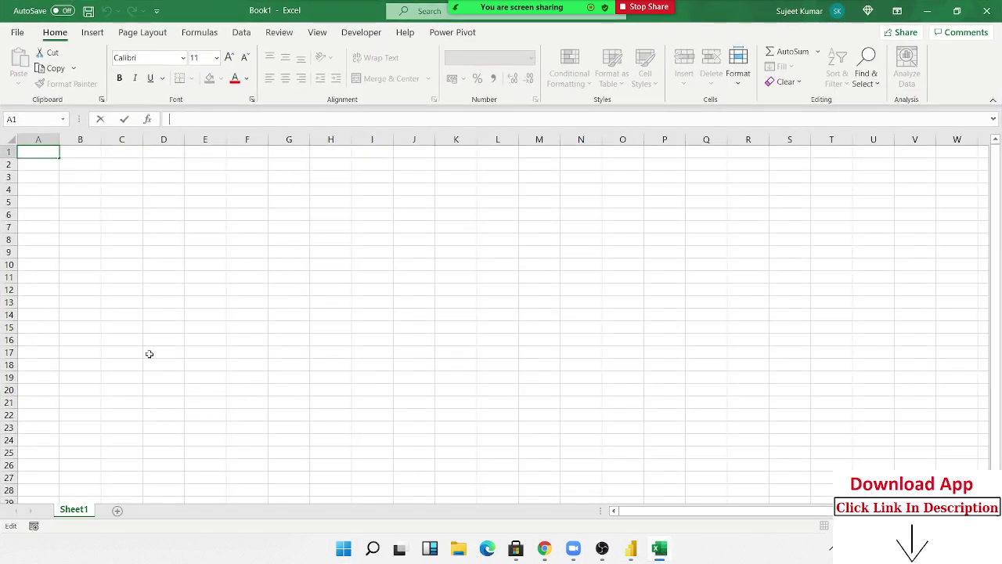
{"action": "left_click", "coordinate": [133, 223]}
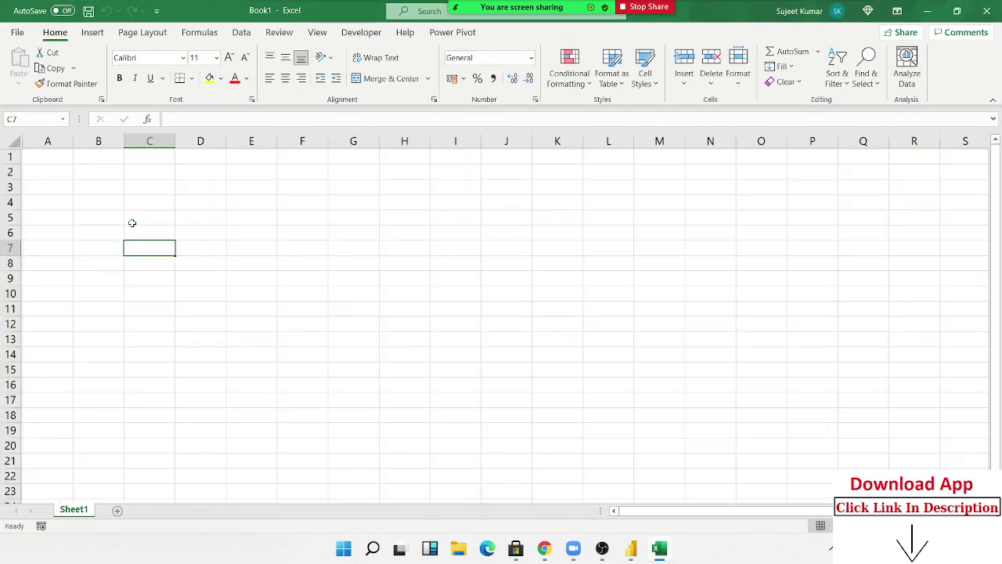
{"action": "left_click", "coordinate": [113, 205]}
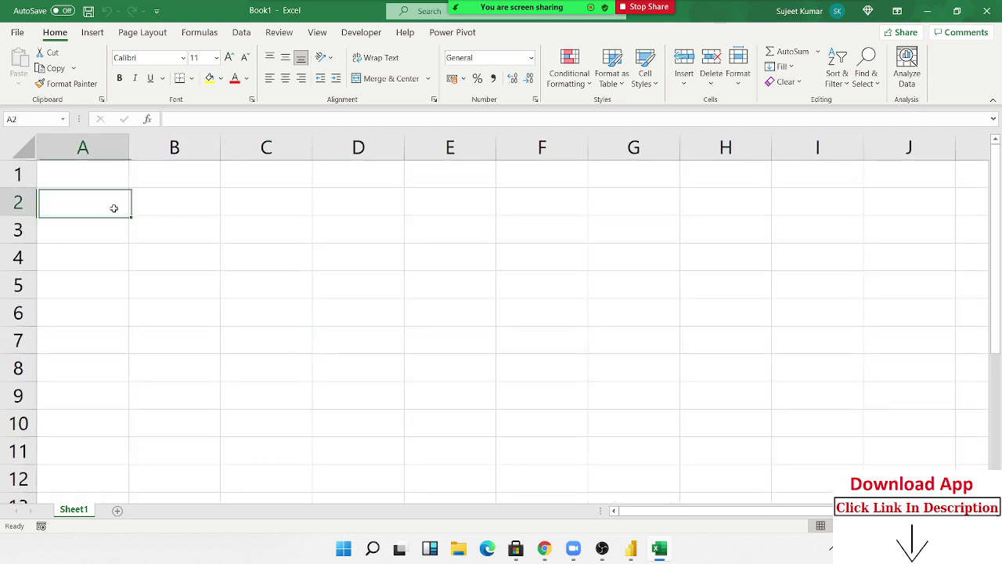
{"action": "type", "text": "85"}
{"action": "key", "text": "Return"}
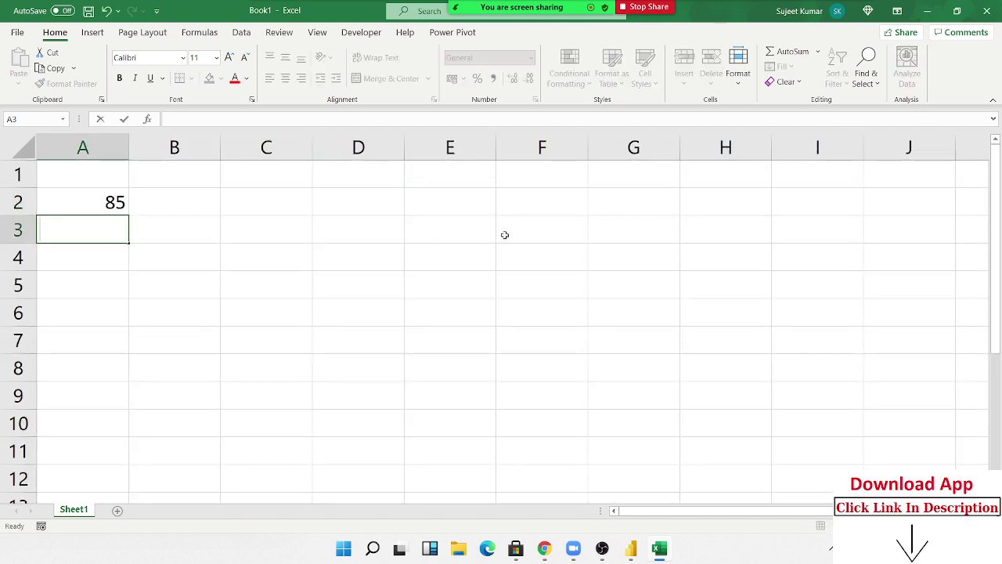
{"action": "type", "text": "36"}
{"action": "key", "text": "Return"}
{"action": "type", "text": "63"}
{"action": "key", "text": "Return"}
{"action": "type", "text": "36"}
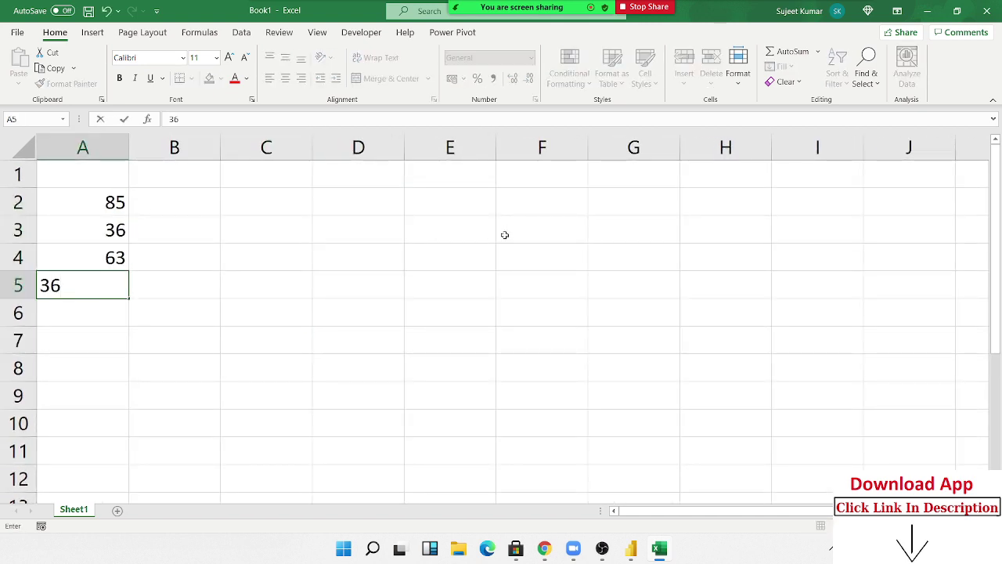
{"action": "key", "text": "Return"}
{"action": "type", "text": "63"}
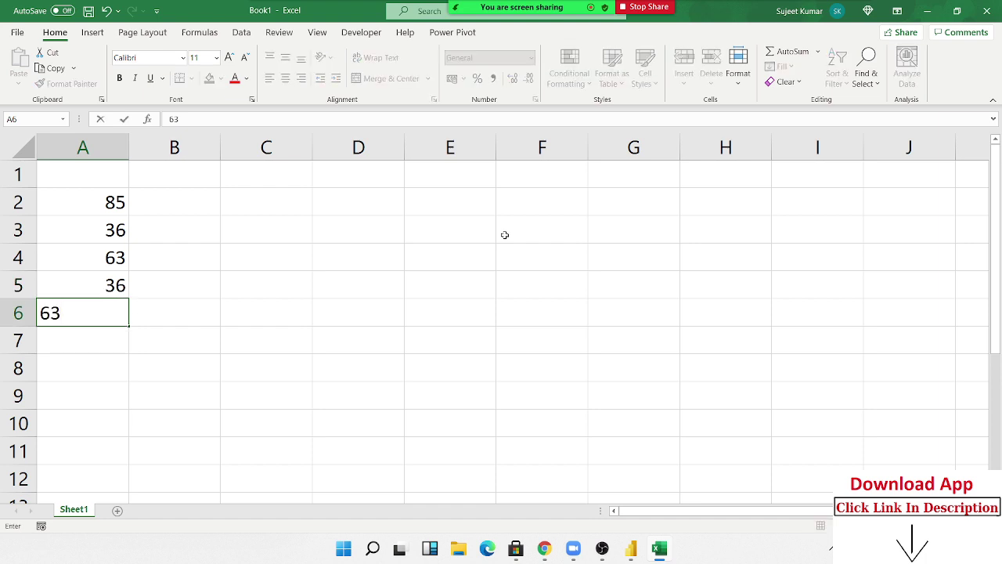
{"action": "key", "text": "Return"}
- Move to cell B2 beside the first number
{"action": "key", "text": "Up"}
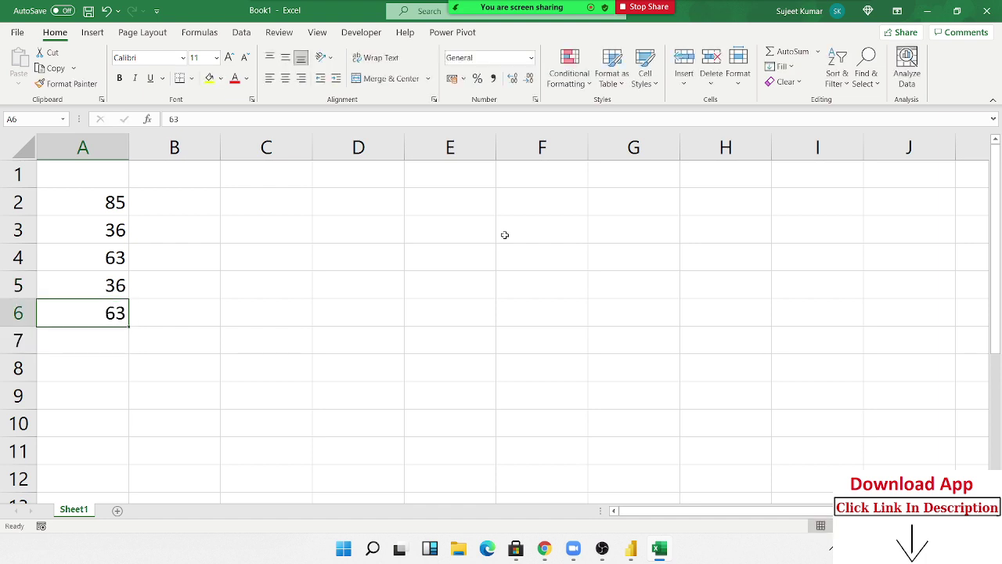
{"action": "key", "text": "Up"}
{"action": "key", "text": "Up"}
{"action": "key", "text": "Up"}
{"action": "key", "text": "Up"}
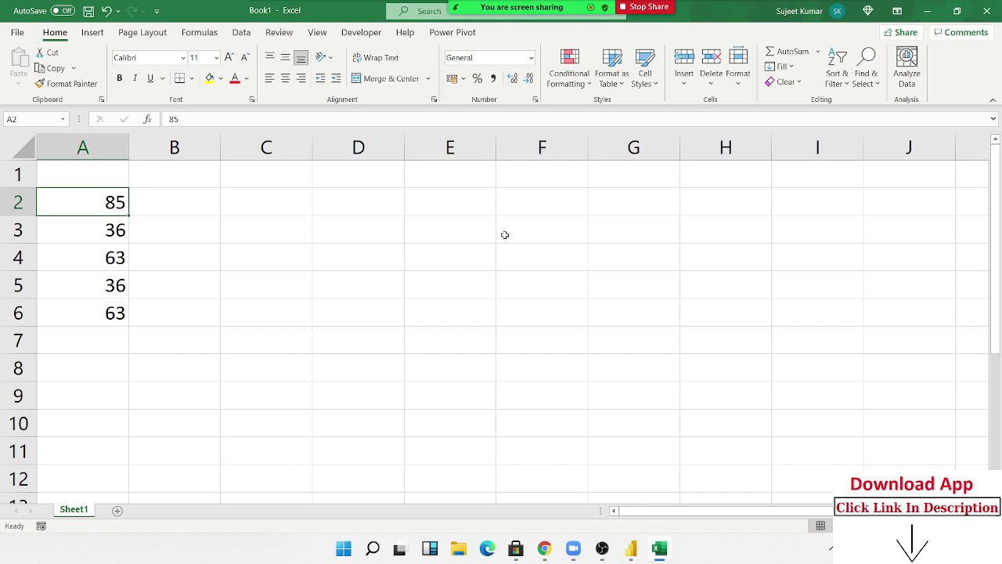
{"action": "key", "text": "Right"}
- Enter =IF(A2>50,500,100) in B2 and fill it down to B6, giving 500, 100, 500, 100, 500
{"action": "type", "text": "=i"}
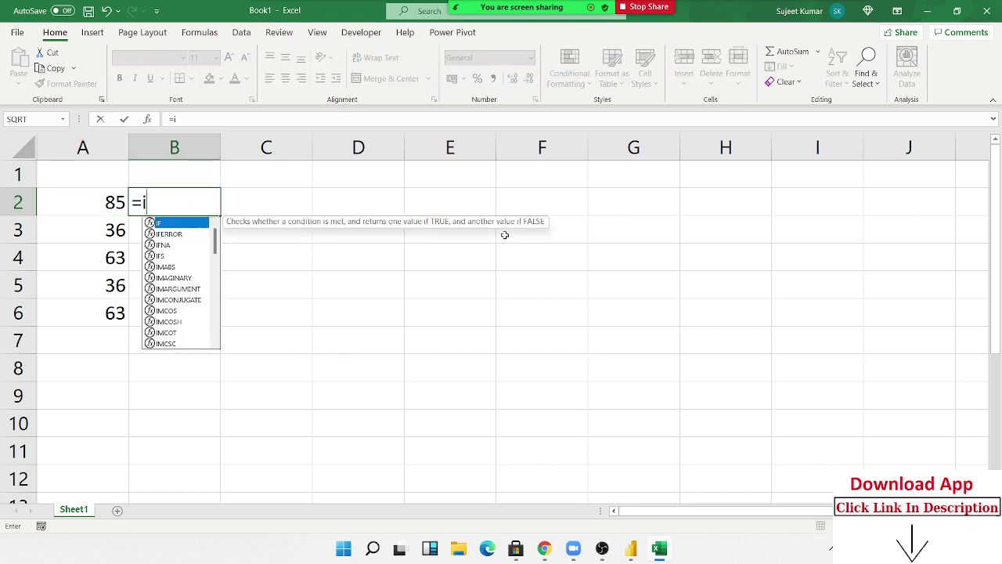
{"action": "type", "text": "f("}
{"action": "key", "text": "Left"}
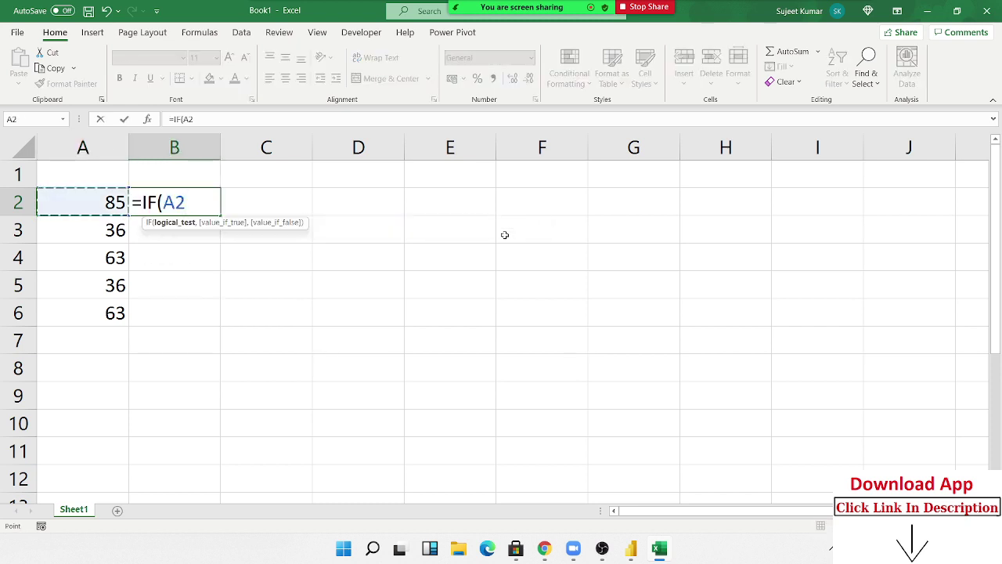
{"action": "type", "text": ">5"}
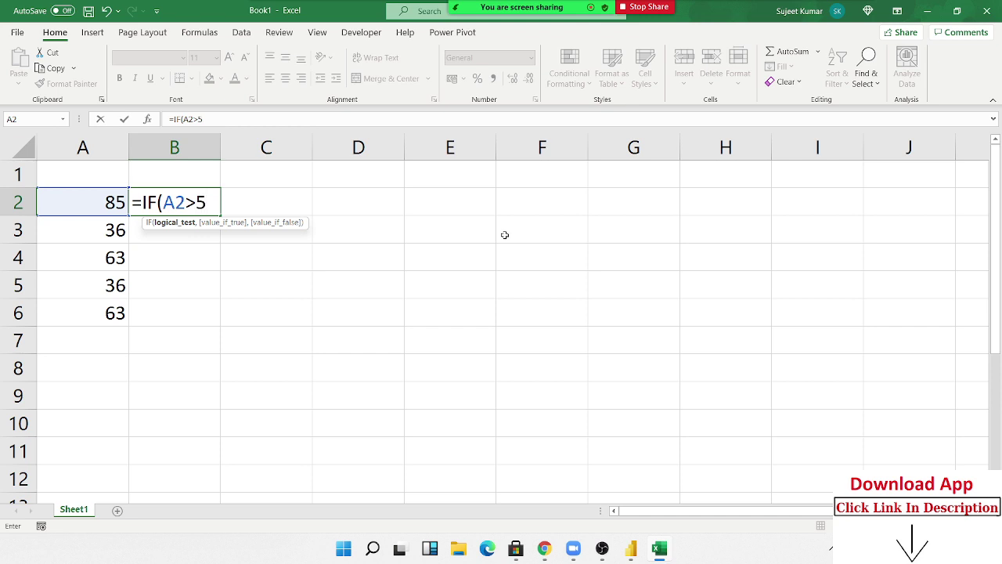
{"action": "type", "text": "0."}
{"action": "key", "text": "BackSpace"}
{"action": "type", "text": ",500"}
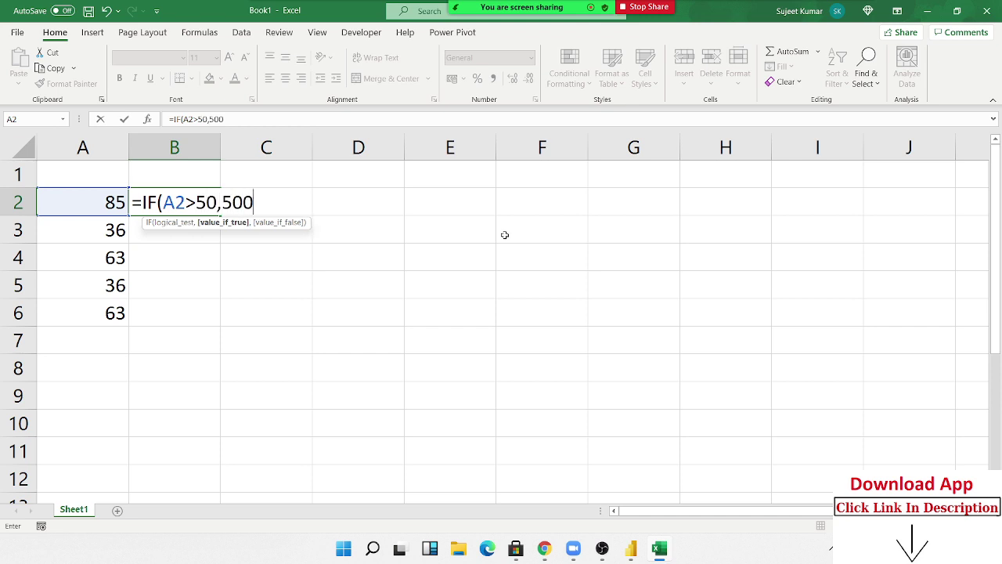
{"action": "type", "text": ",100"}
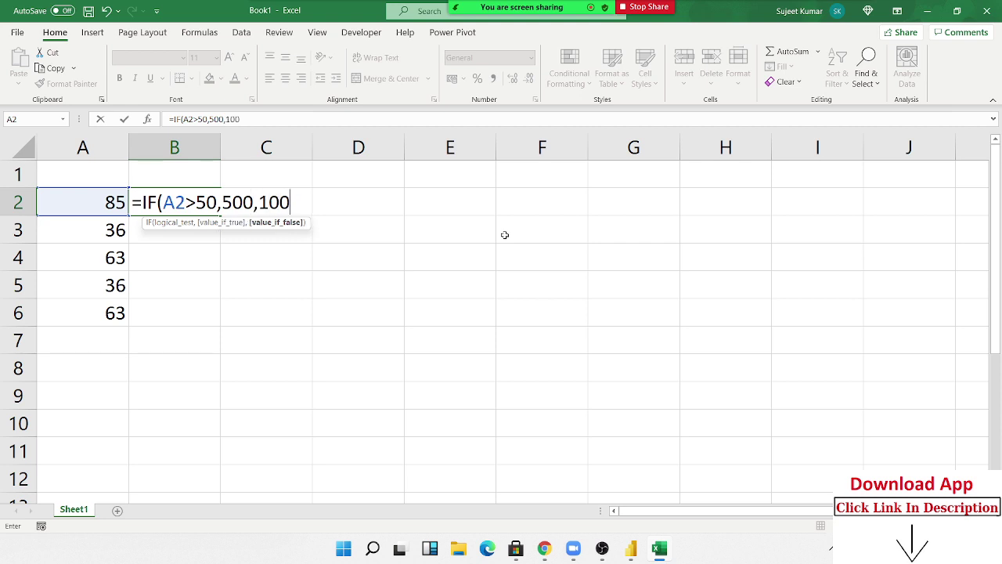
{"action": "key", "text": "Return"}
{"action": "key", "text": "Up"}
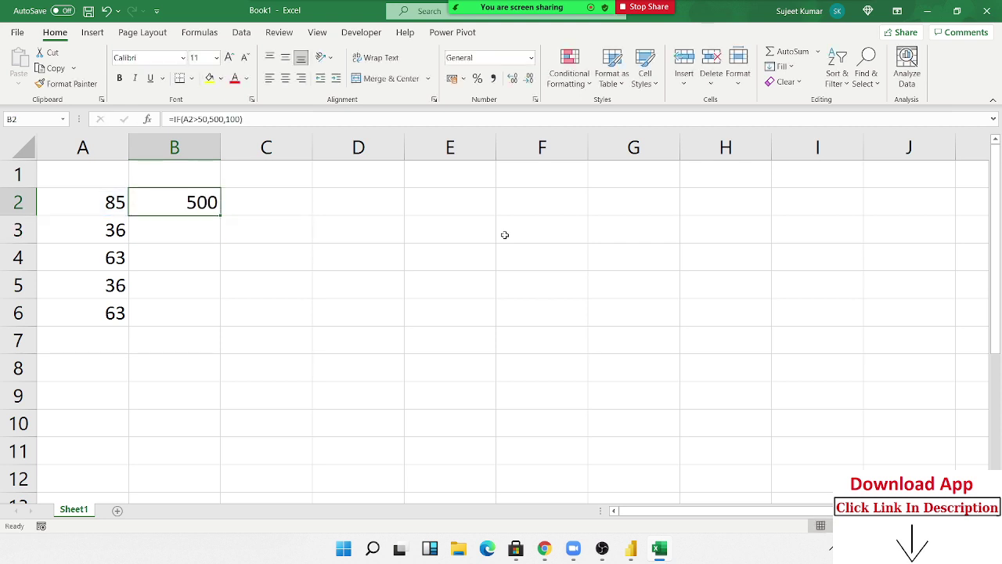
{"action": "double_click", "coordinate": [216, 217]}
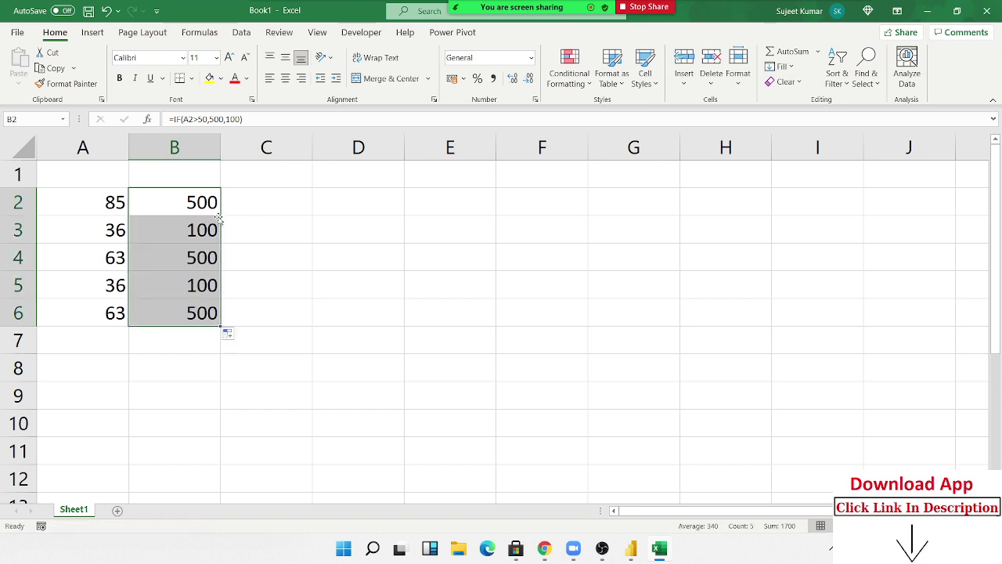
- Enter the label 50-80 in D2, with 500 in E2 and 100 in E3
{"action": "key", "text": "Right"}
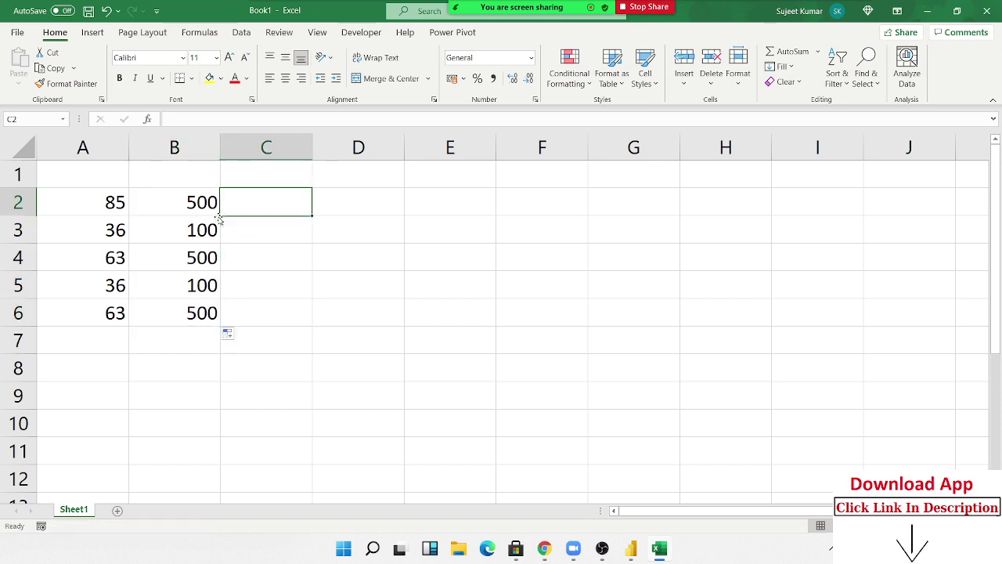
{"action": "key", "text": "Right"}
{"action": "type", "text": "50"}
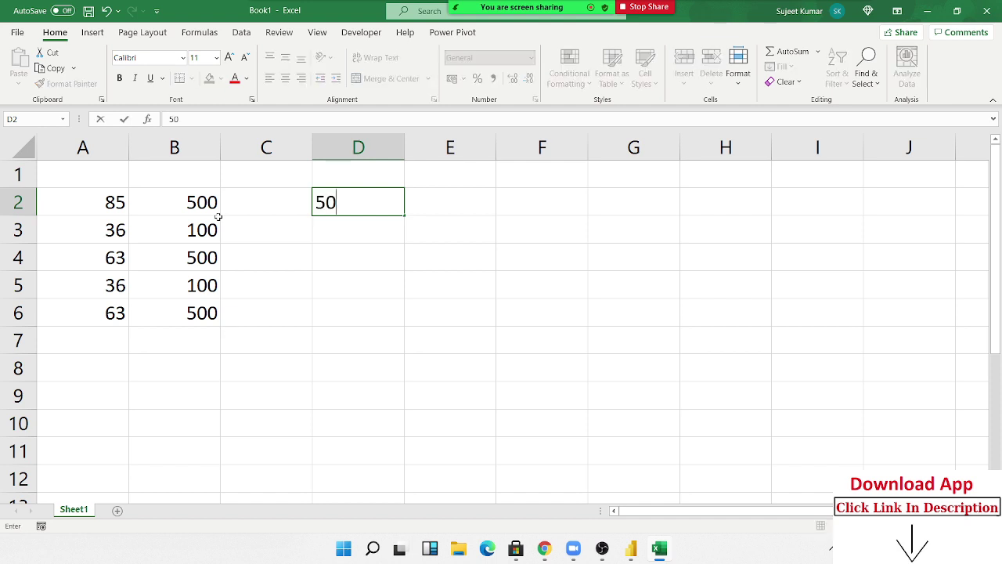
{"action": "type", "text": "-80"}
{"action": "key", "text": "Tab"}
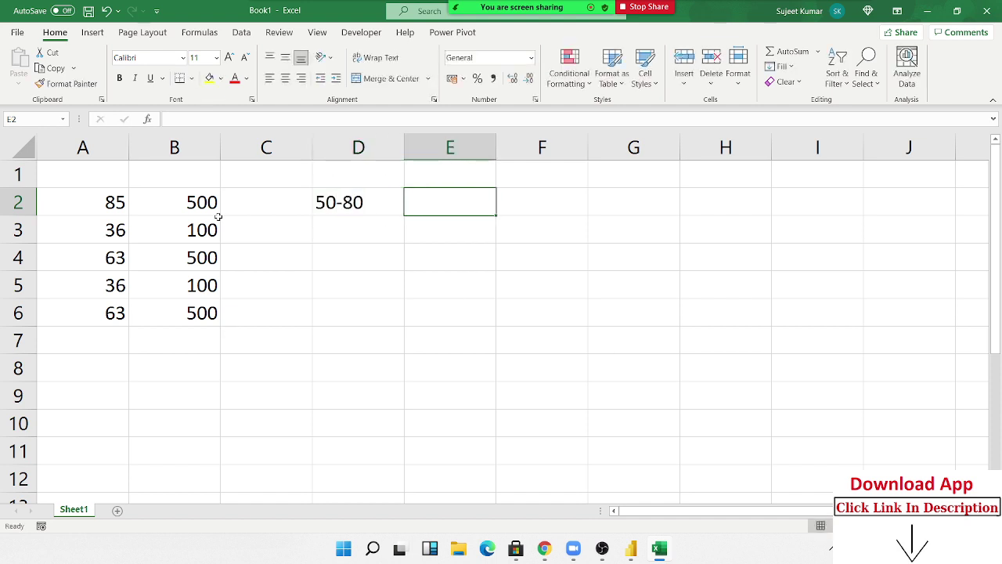
{"action": "type", "text": "500"}
{"action": "key", "text": "Return"}
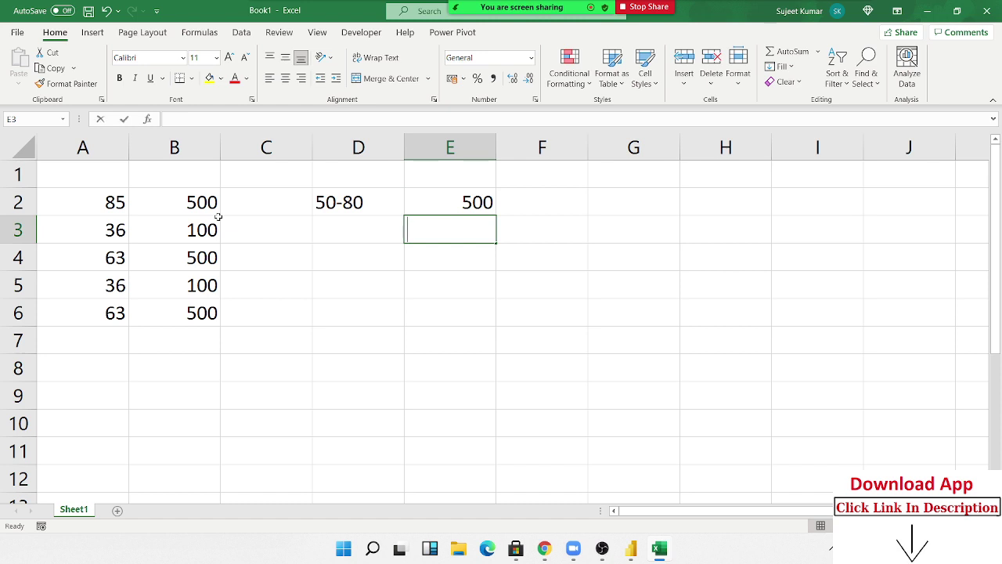
{"action": "type", "text": "100"}
{"action": "key", "text": "Return"}
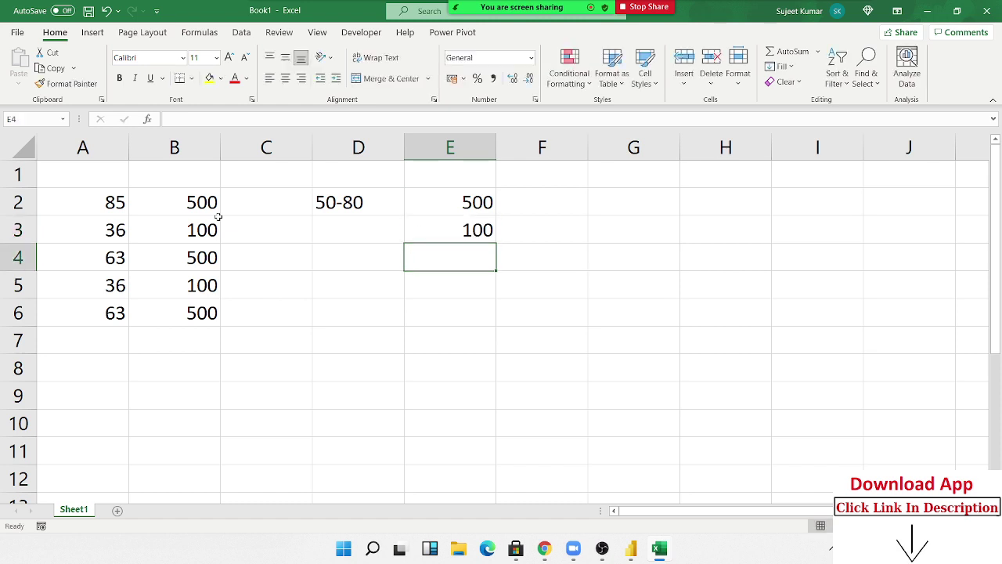
- Clear the IF results from B2:B6
{"action": "key", "text": "Left"}
{"action": "key", "text": "Left"}
{"action": "key", "text": "Up"}
{"action": "key", "text": "Up"}
{"action": "key", "text": "Left"}
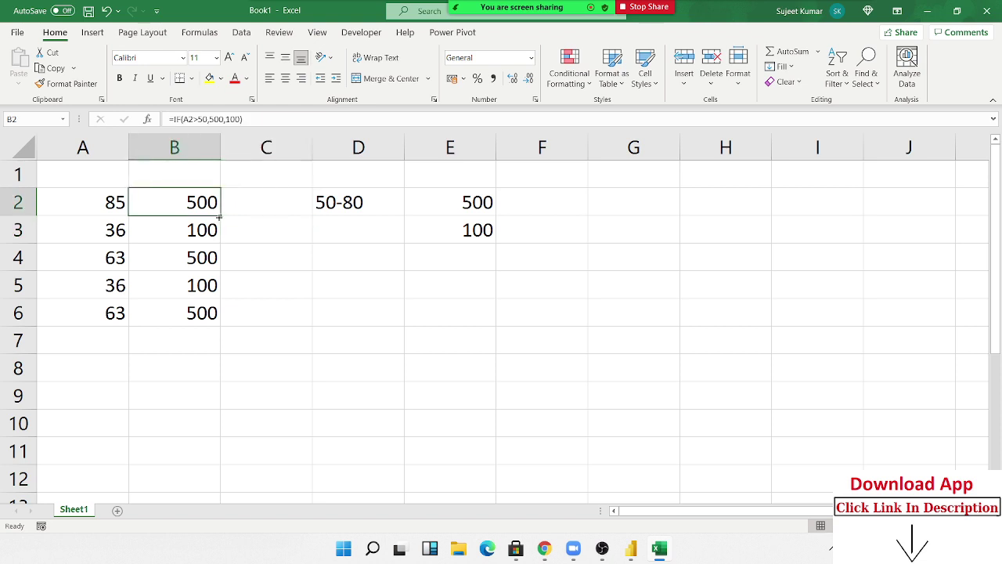
{"action": "key", "text": "ctrl+shift+Down"}
{"action": "key", "text": "Delete"}
{"action": "left_click", "coordinate": [219, 215]}
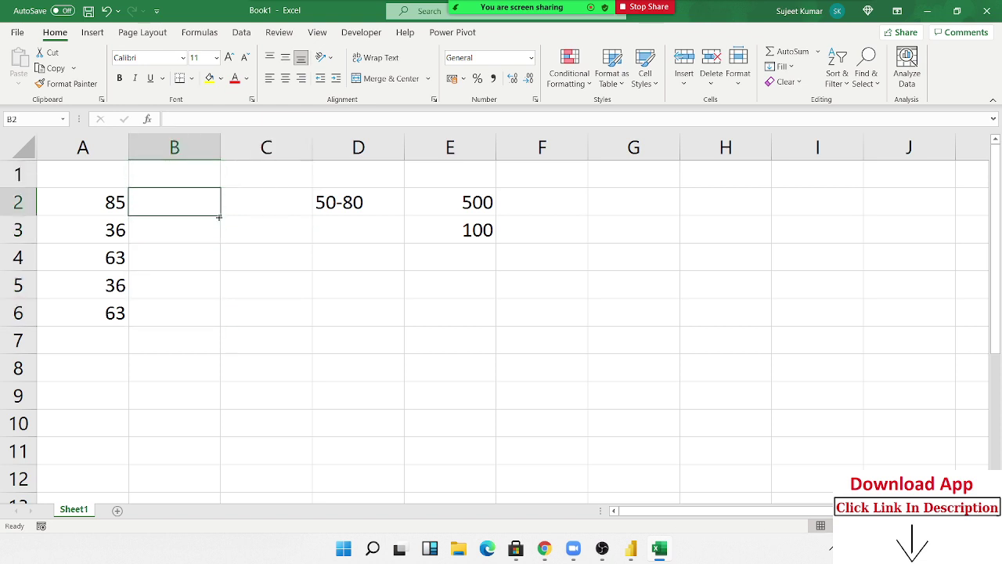
- Enter =AND(A2>=50,A2<=80) in B2, which returns FALSE for 85
{"action": "type", "text": "=an"}
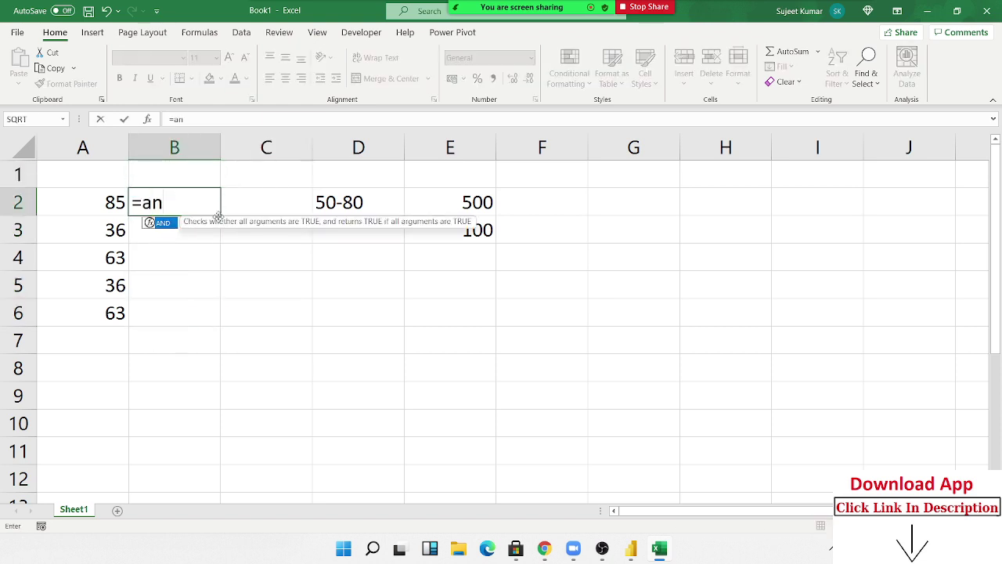
{"action": "key", "text": "Tab"}
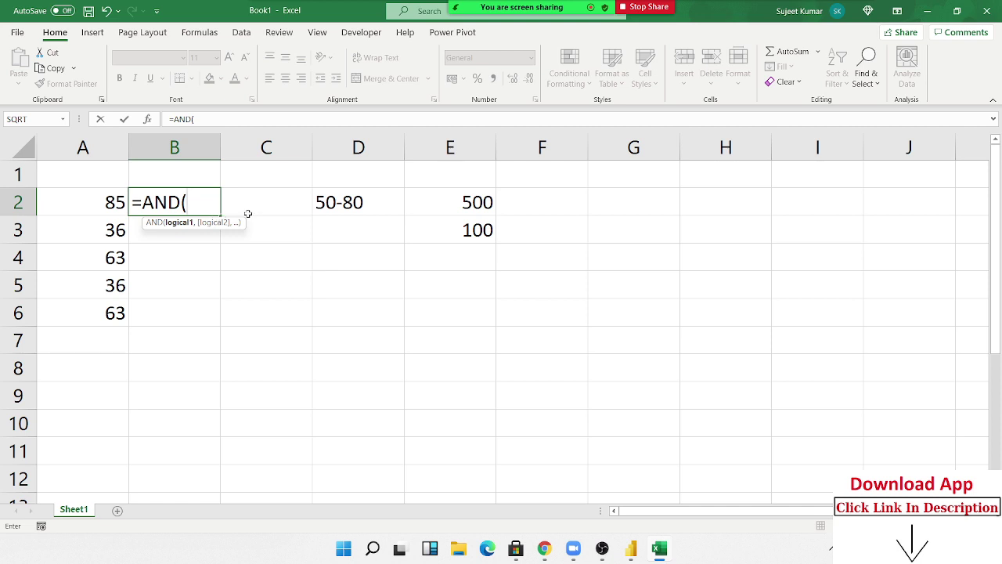
{"action": "left_click", "coordinate": [86, 203]}
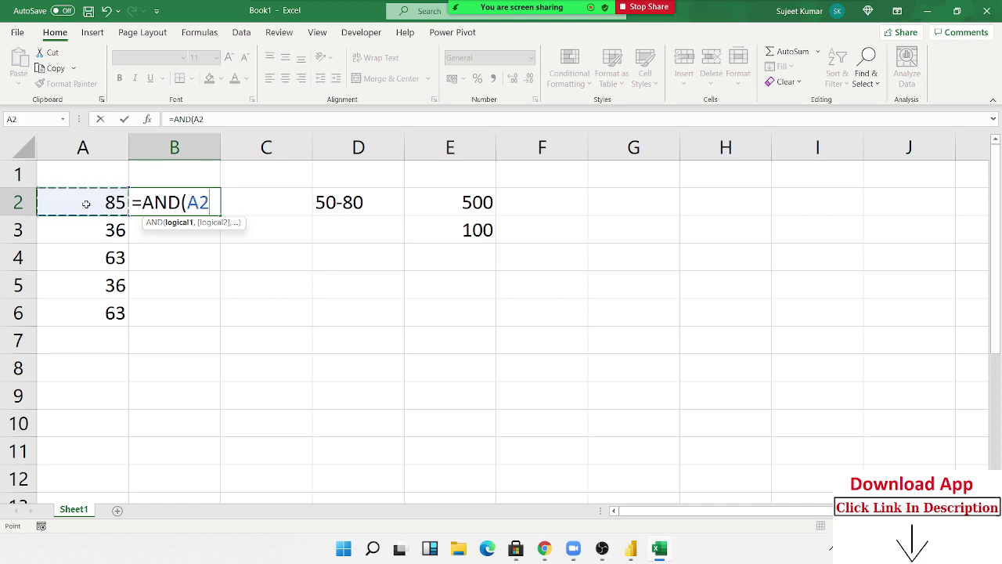
{"action": "type", "text": ">="}
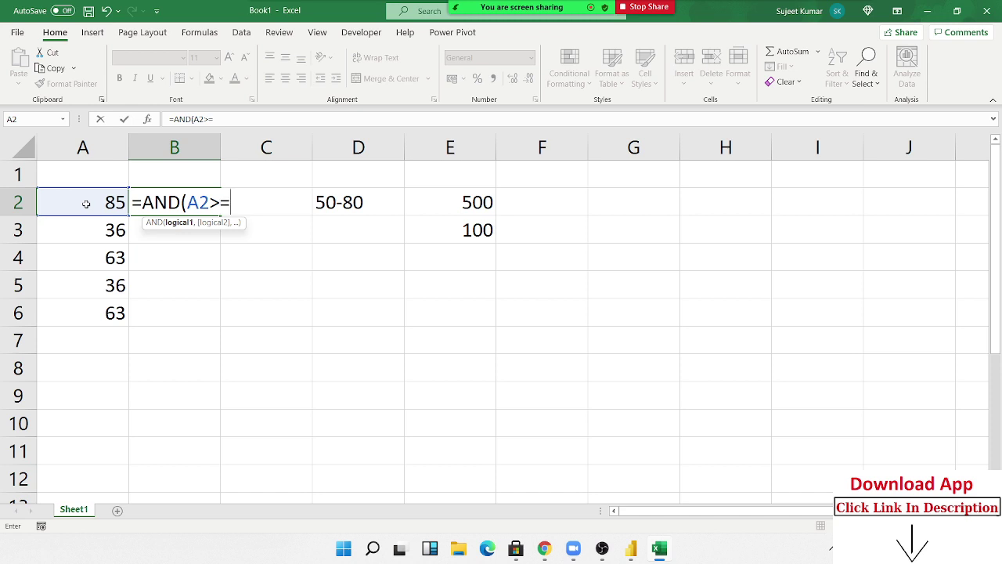
{"action": "type", "text": "50,"}
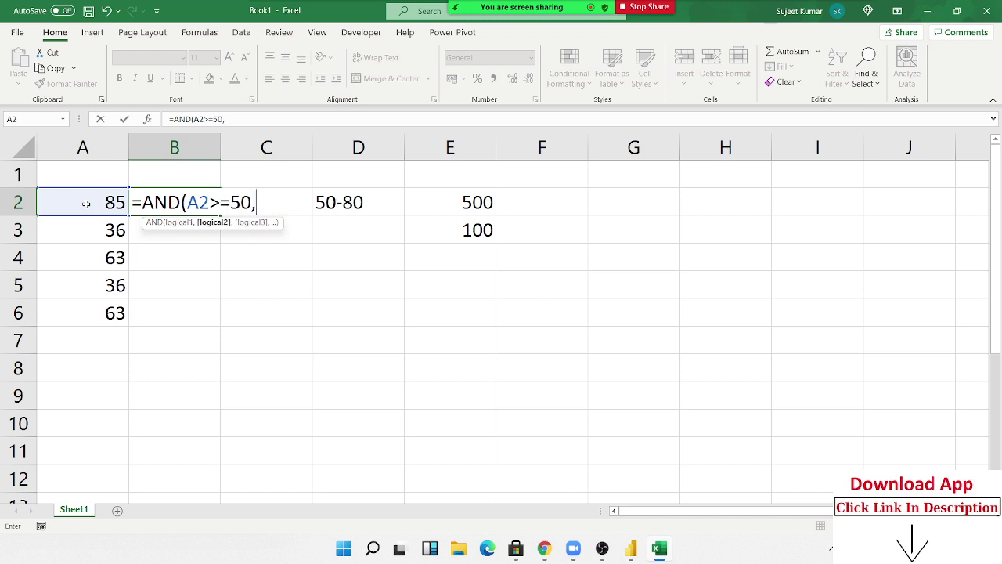
{"action": "left_click", "coordinate": [109, 203]}
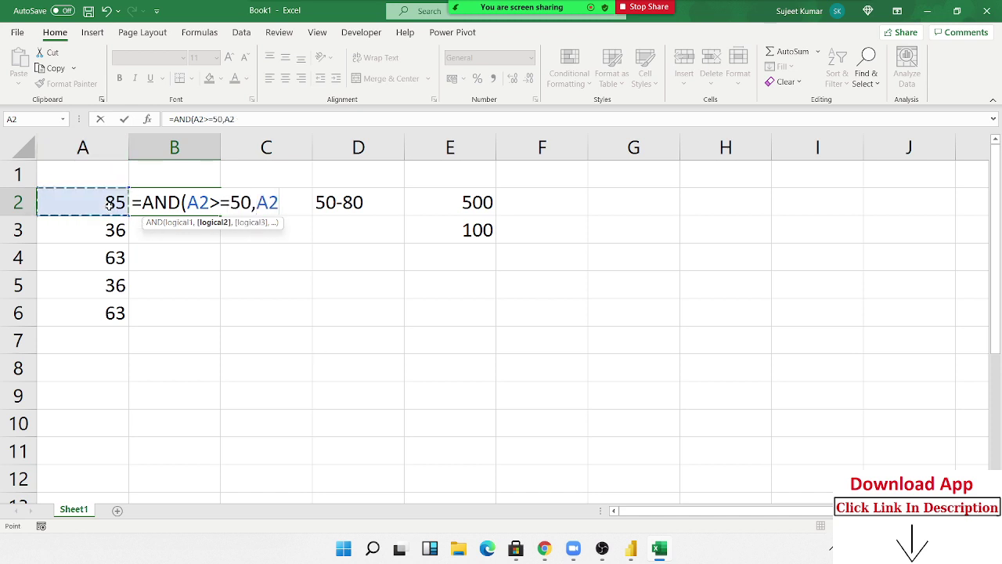
{"action": "type", "text": "<="}
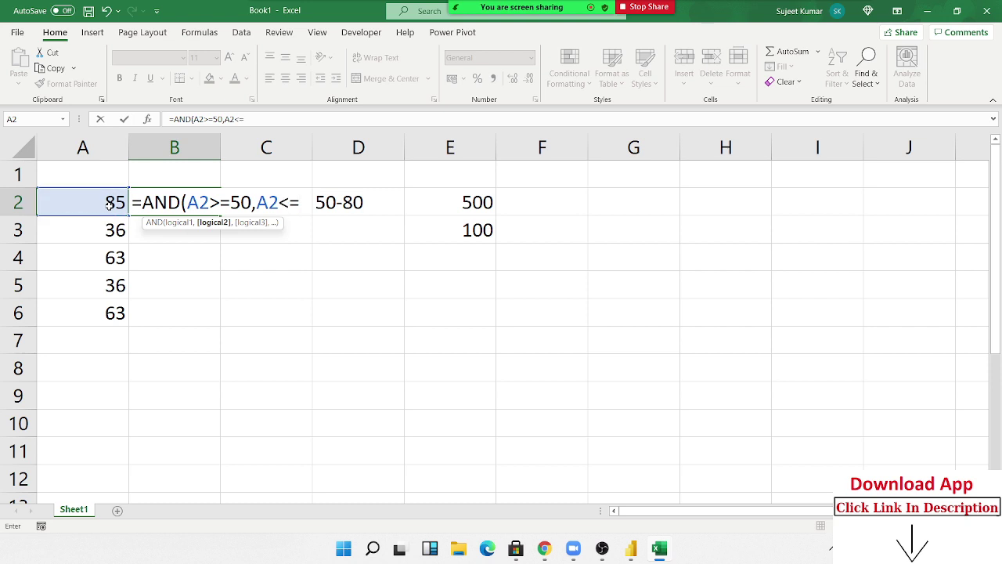
{"action": "type", "text": "80)"}
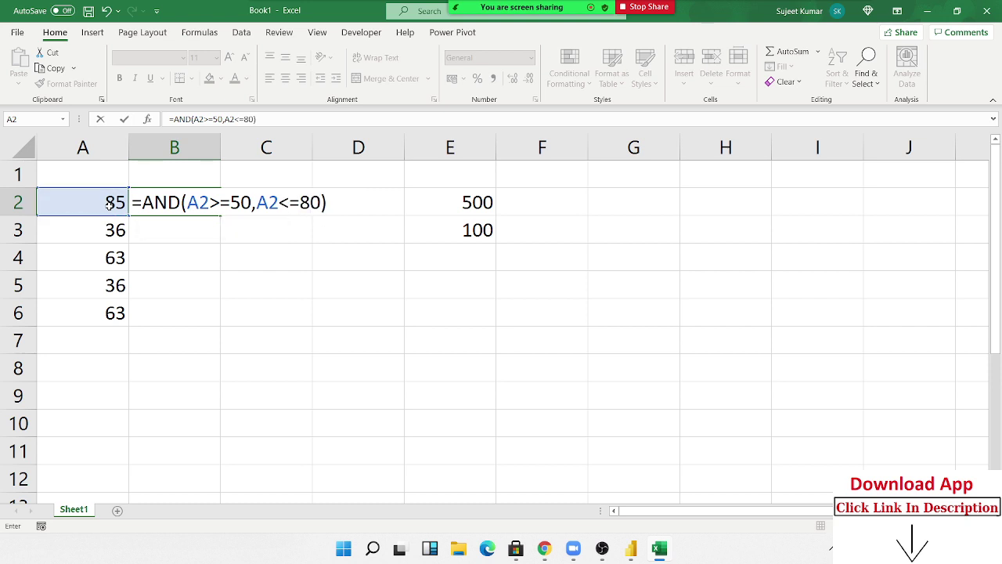
{"action": "key", "text": "Return"}
{"action": "key", "text": "Up"}
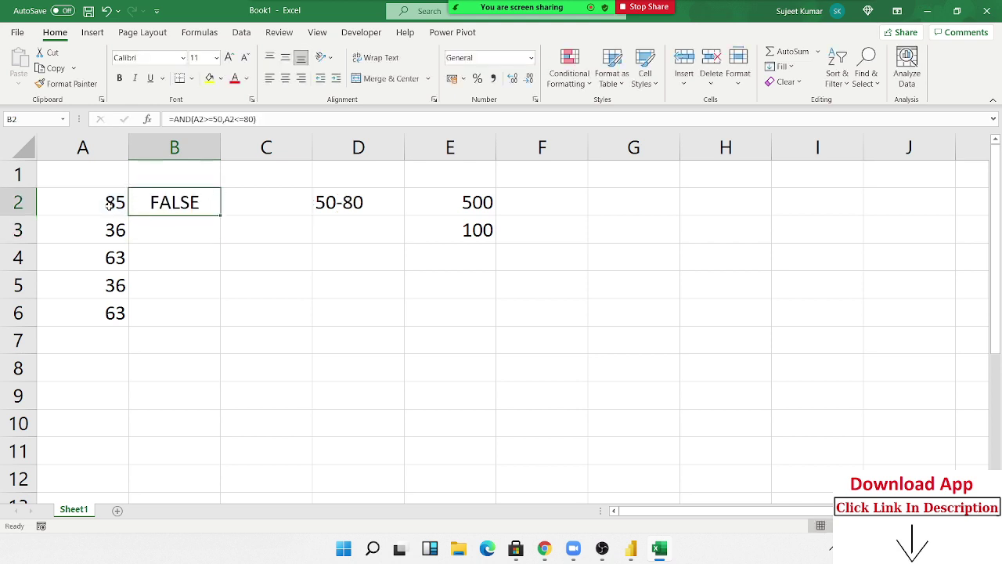
- Wrap B2's AND test into =IF(AND(A2>=50,A2<=80),500,100), accepting Excel's bracket correction
{"action": "key", "text": "F2"}
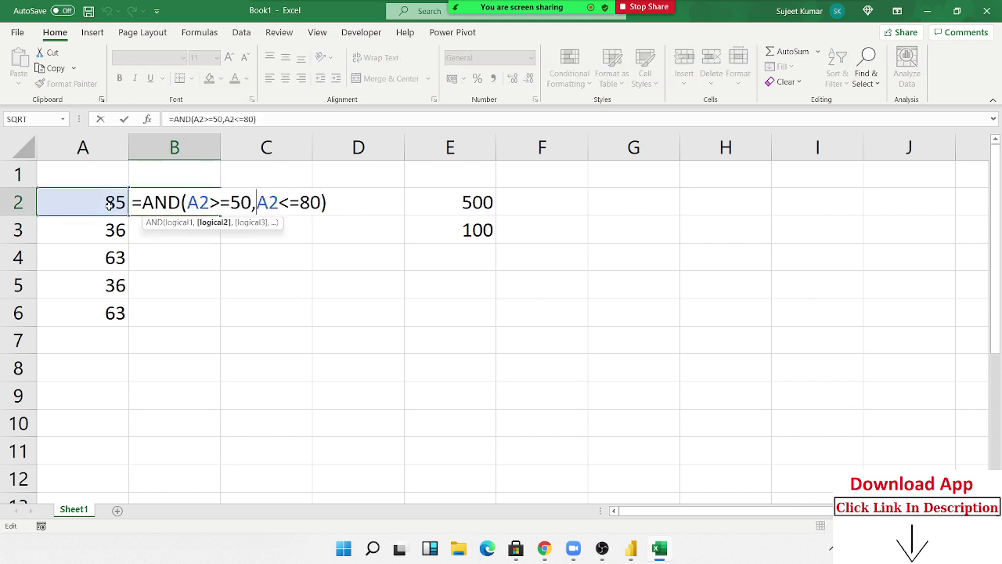
{"action": "key", "text": "Right"}
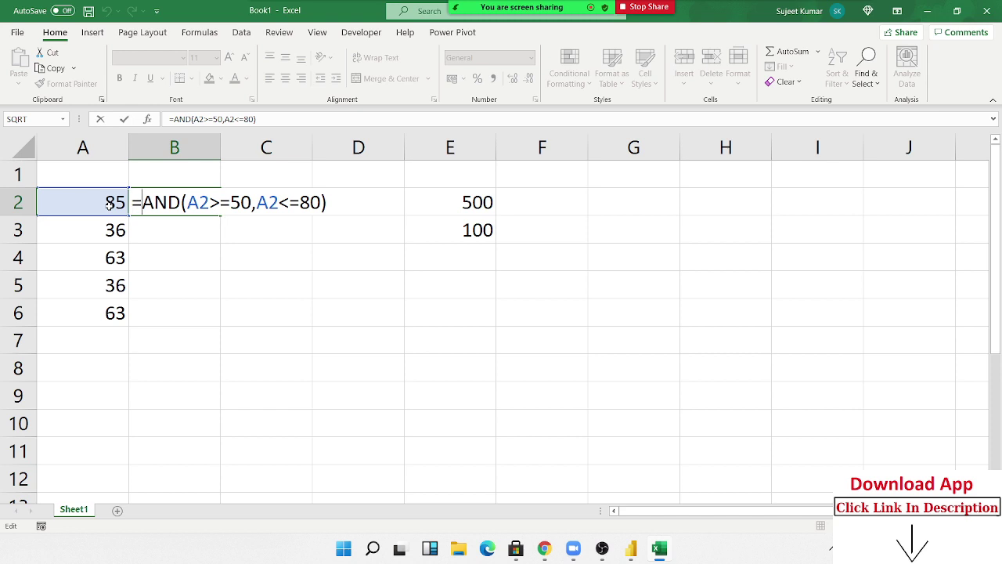
{"action": "type", "text": "if"}
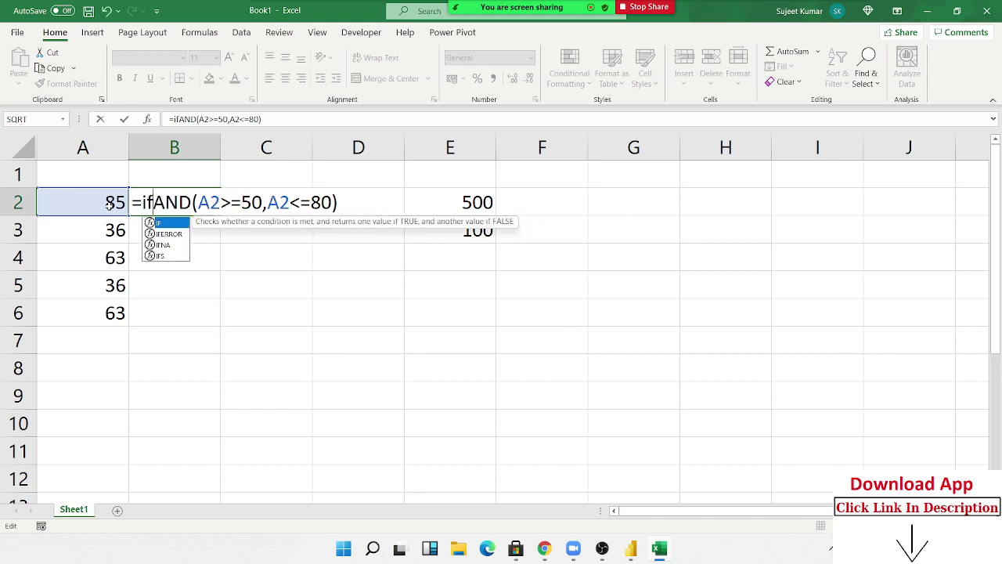
{"action": "type", "text": "("}
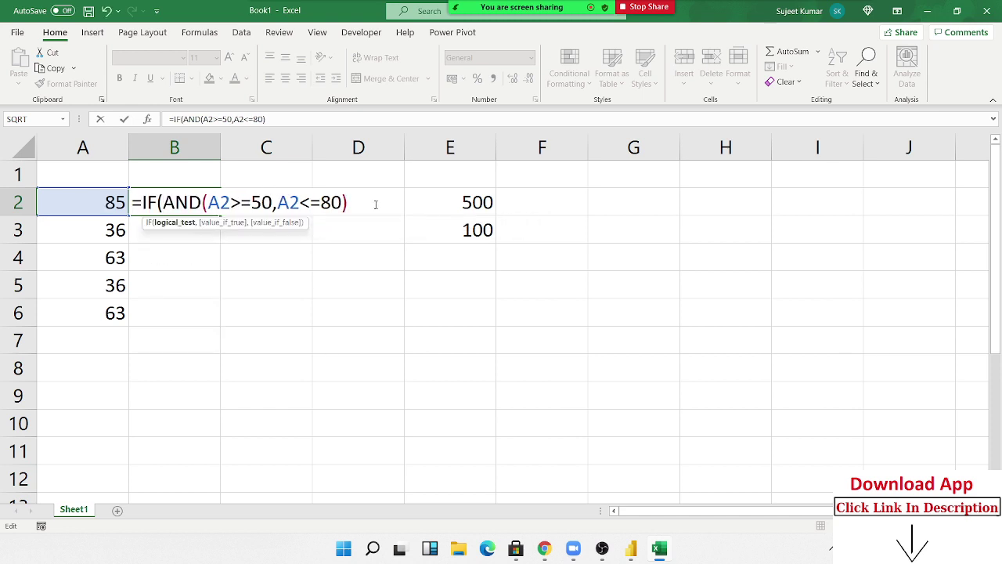
{"action": "type", "text": ","}
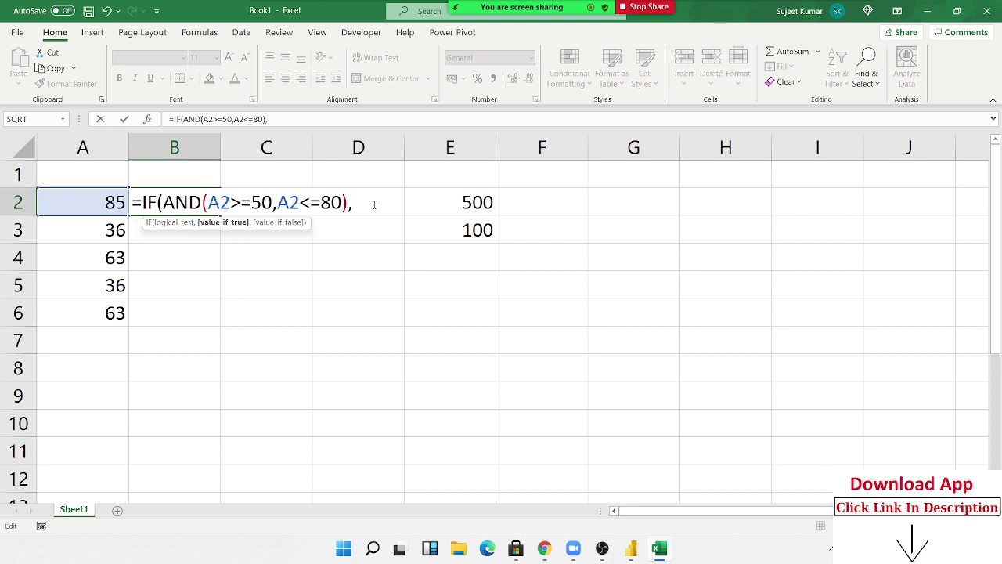
{"action": "type", "text": "500"}
{"action": "type", "text": ",100"}
{"action": "key", "text": "Return"}
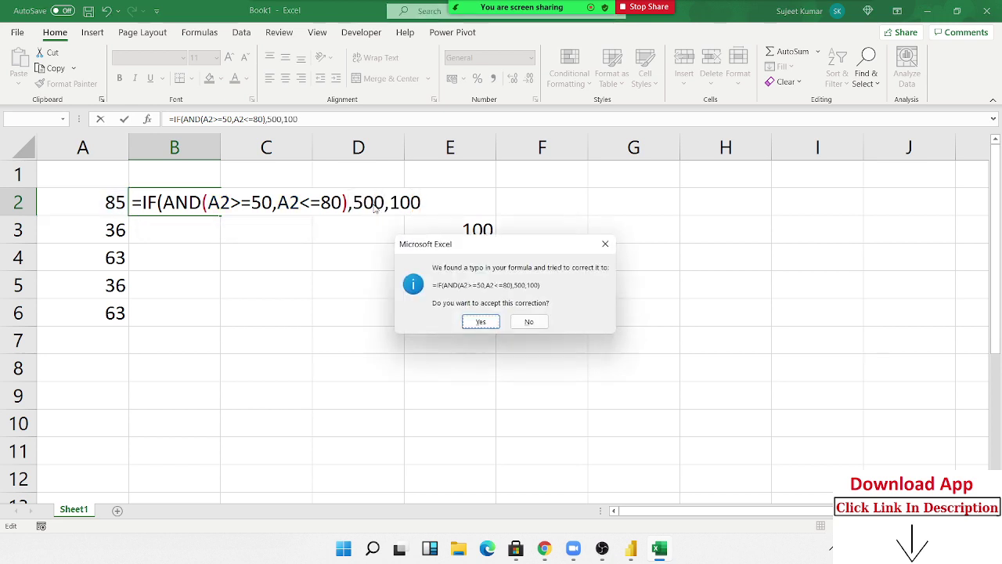
{"action": "key", "text": "Return"}
{"action": "key", "text": "Up"}
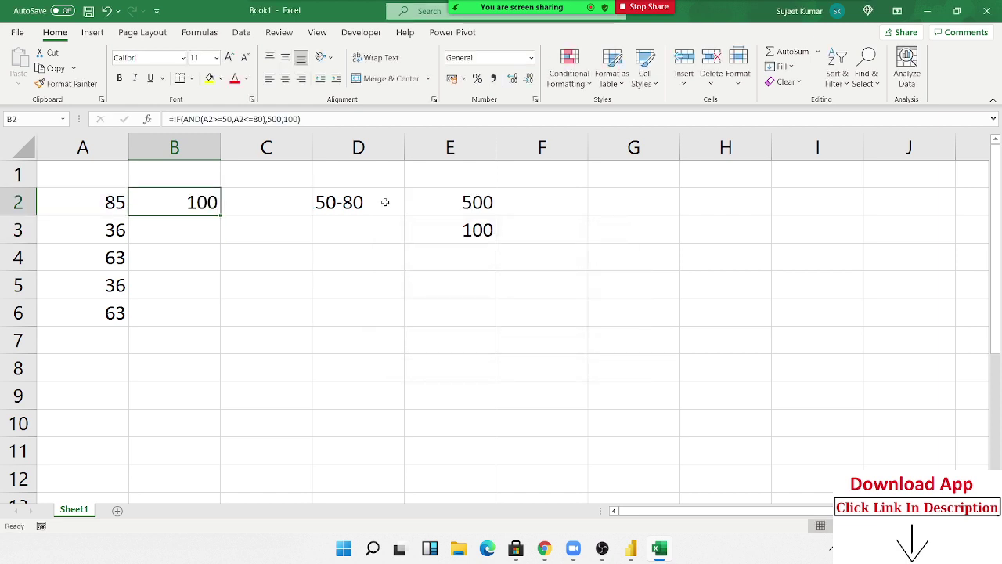
- Copy B2's IF(AND) formula to B6 and review the results 100, 100, 500, 100, 500
{"action": "double_click", "coordinate": [220, 215]}
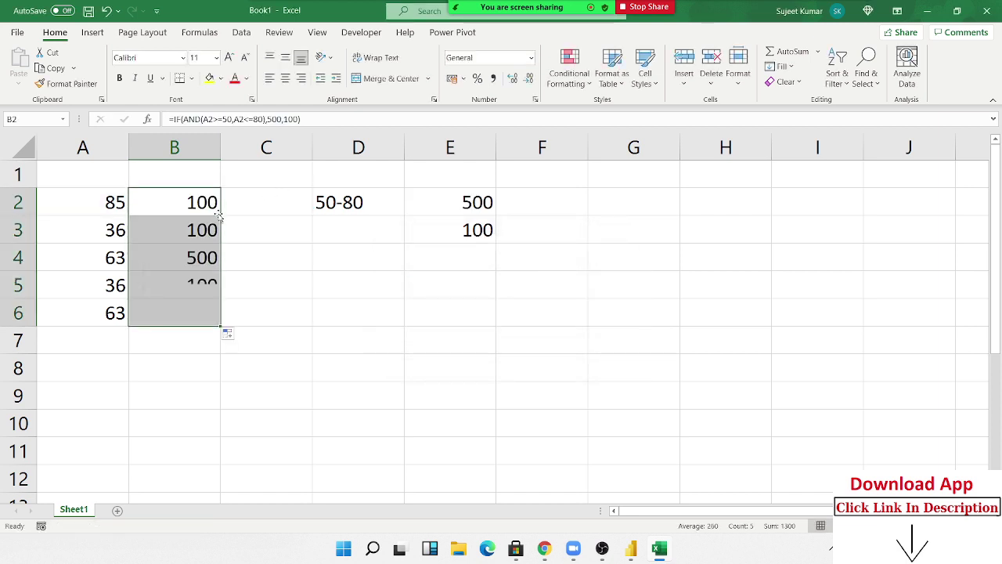
{"action": "double_click", "coordinate": [209, 202]}
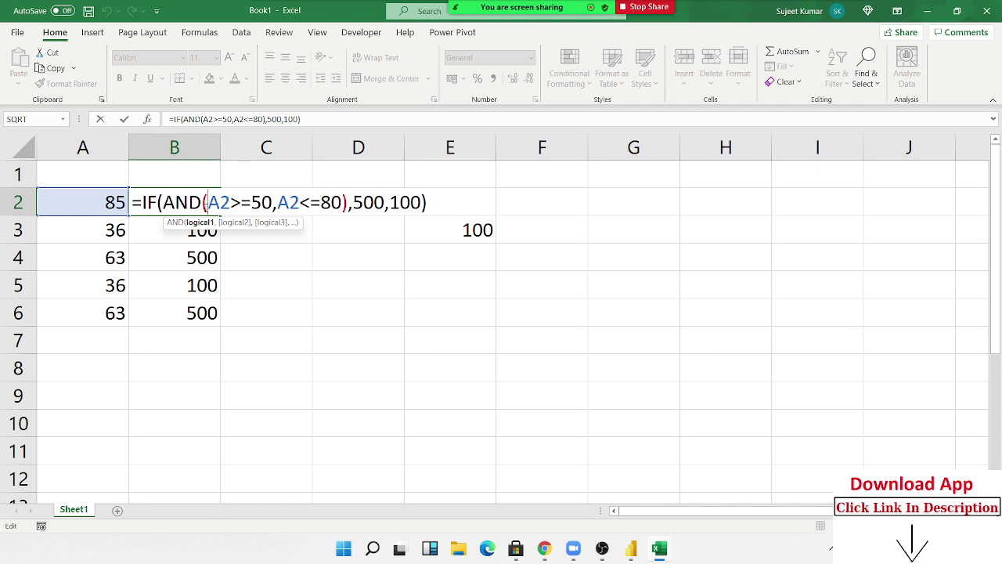
{"action": "key", "text": "Return"}
{"action": "key", "text": "Down"}
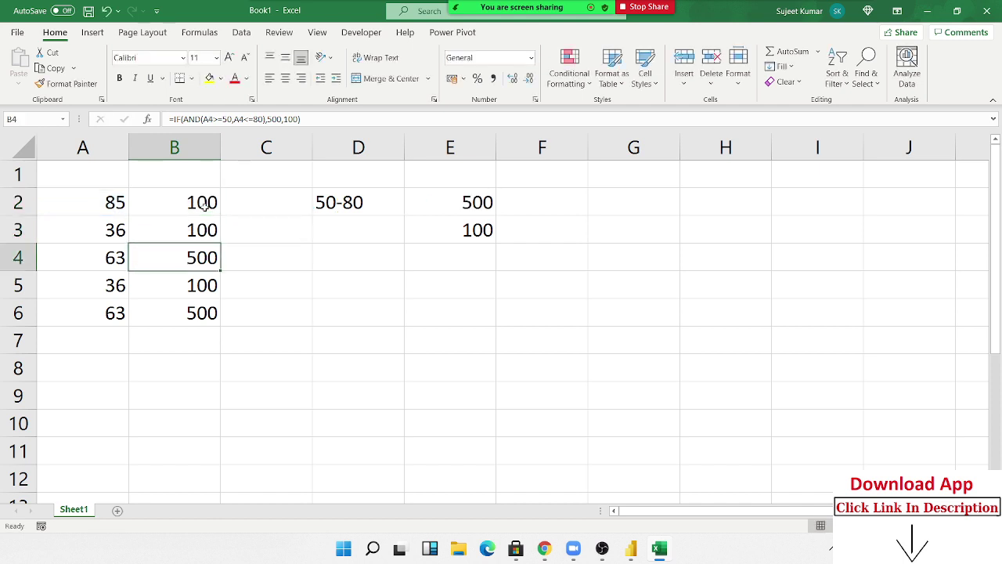
{"action": "left_click", "coordinate": [379, 249]}
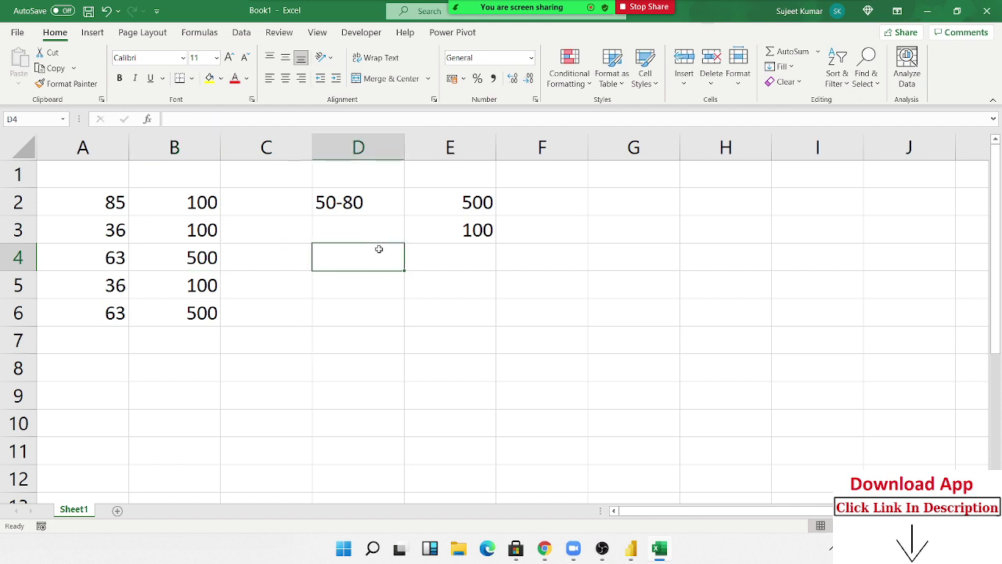
- Add criteria <50 with 100 and >80 with 200 in D4:E5
{"action": "type", "text": "<50"}
{"action": "key", "text": "Tab"}
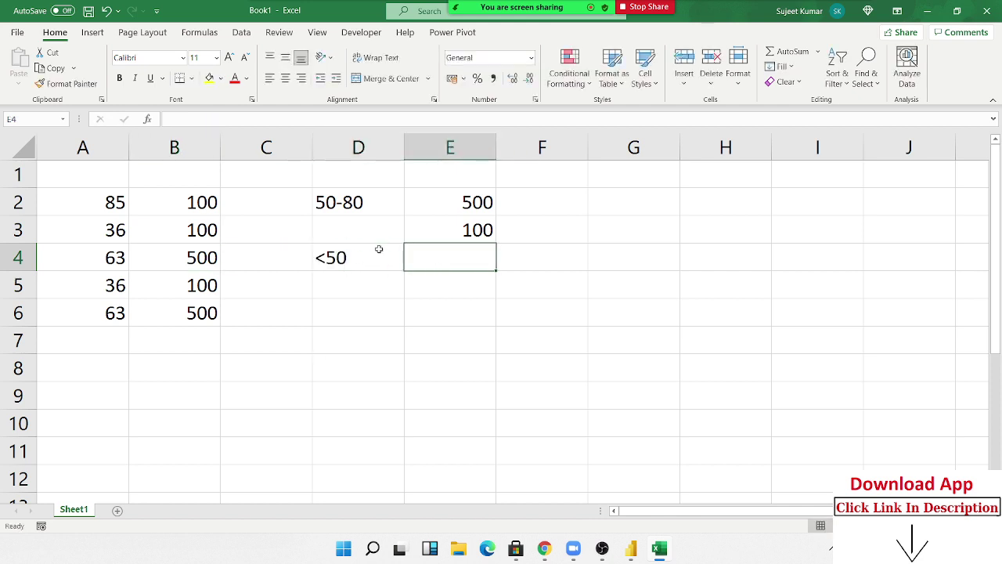
{"action": "type", "text": "100"}
{"action": "key", "text": "Return"}
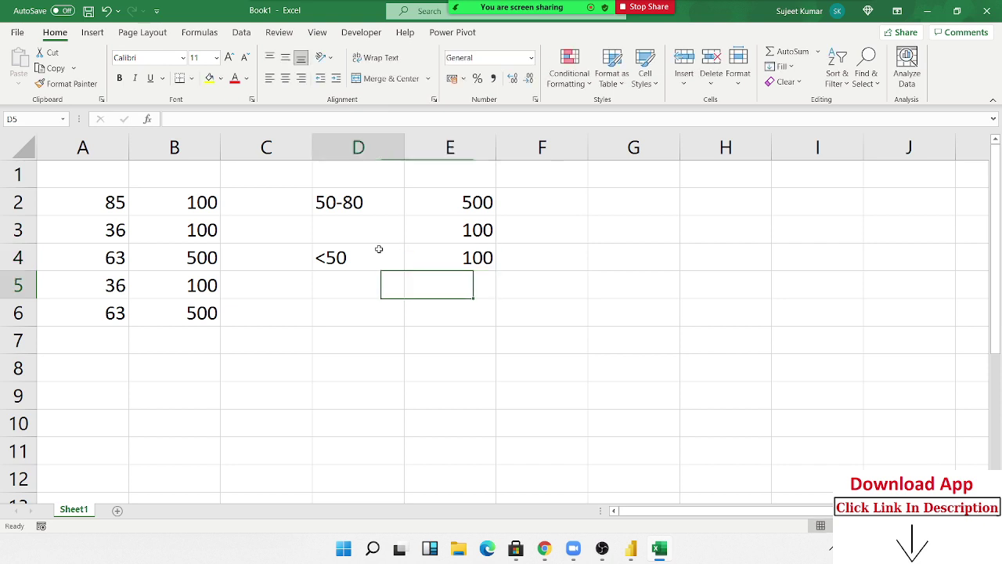
{"action": "type", "text": ">8"}
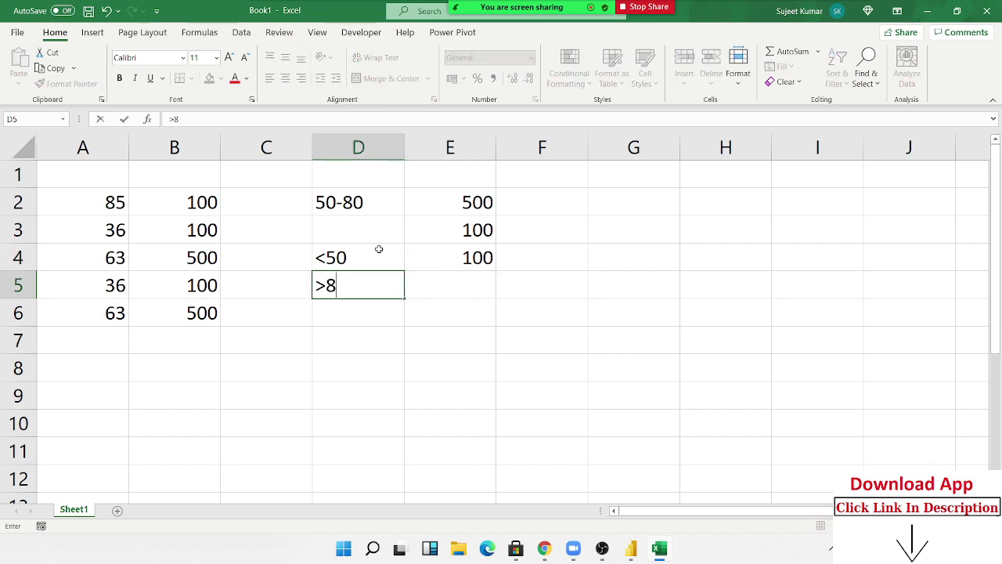
{"action": "type", "text": "0"}
{"action": "key", "text": "Tab"}
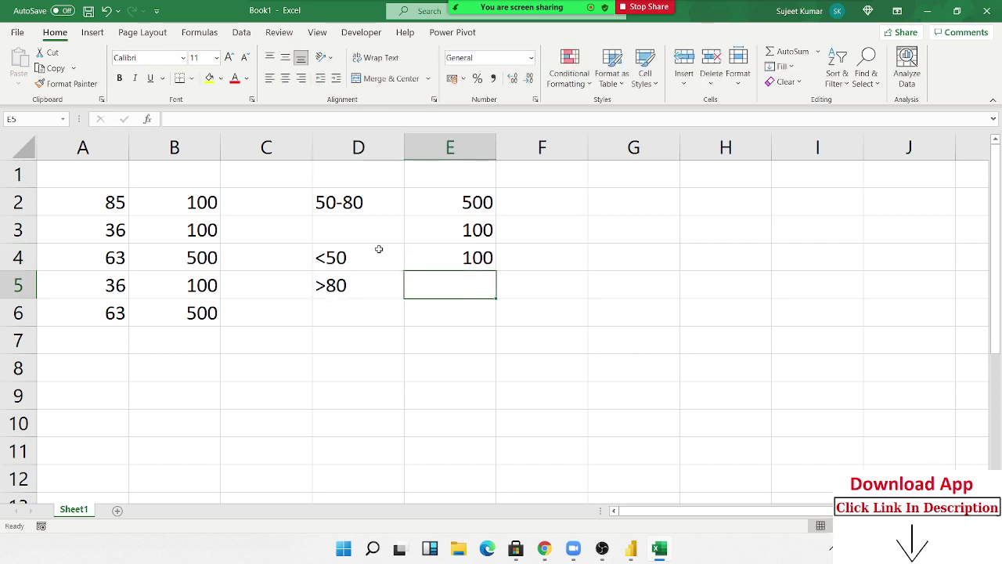
{"action": "type", "text": "2"}
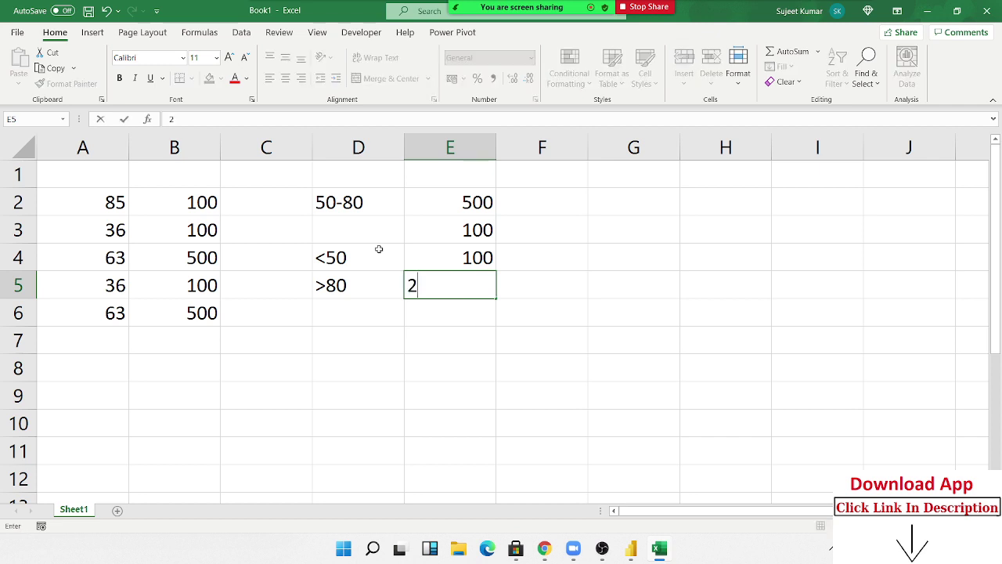
{"action": "type", "text": "00"}
{"action": "key", "text": "Return"}
- Go back to B2 and open its IF formula for editing
{"action": "key", "text": "Up"}
{"action": "key", "text": "Up"}
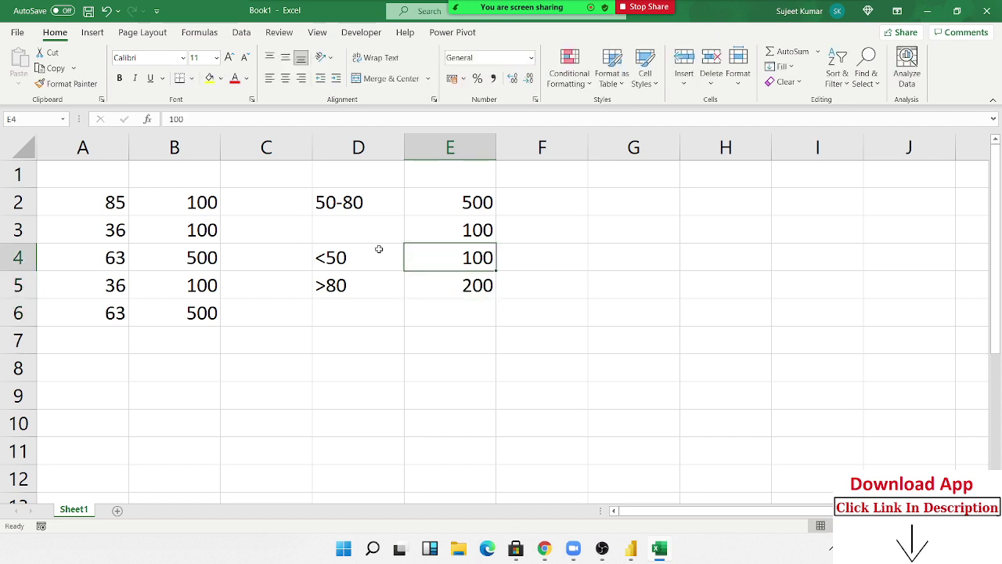
{"action": "key", "text": "Left"}
{"action": "key", "text": "Left"}
{"action": "key", "text": "Left"}
{"action": "key", "text": "Up"}
{"action": "key", "text": "Up"}
{"action": "key", "text": "F2"}
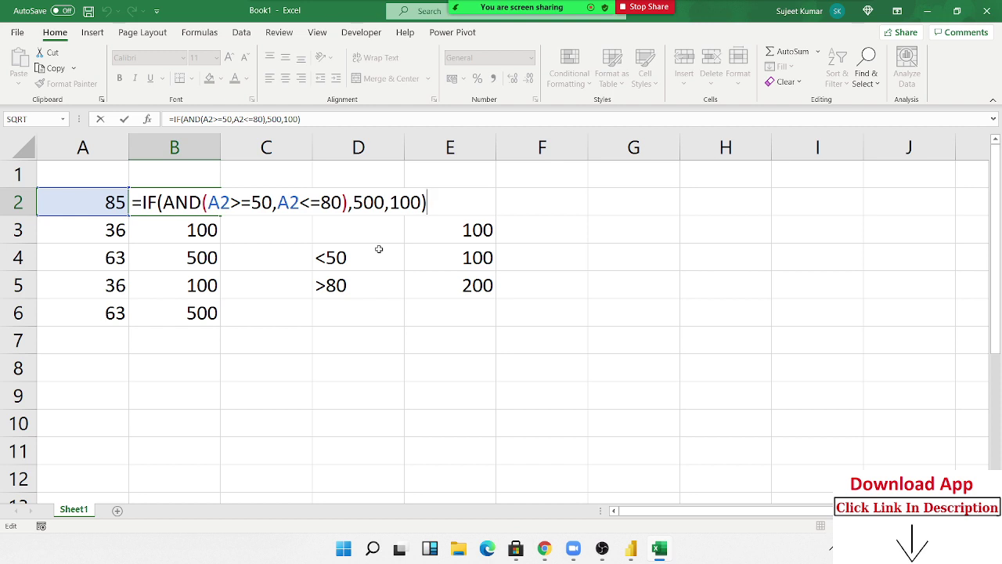
- Insert an empty column B, shifting the IF results to column C and criteria to E:F
{"action": "key", "text": "ctrl+Return"}
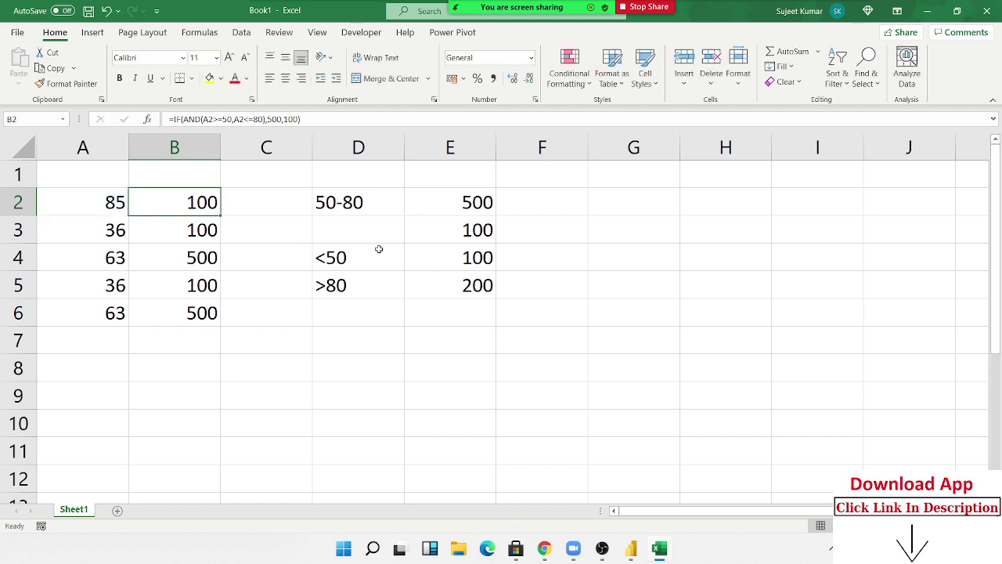
{"action": "key", "text": "Right"}
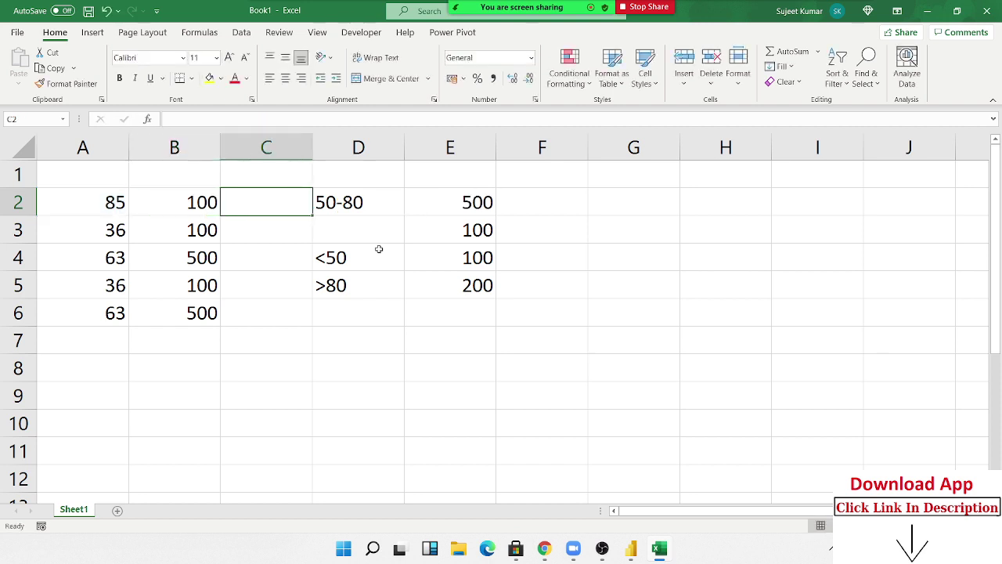
{"action": "key", "text": "Left"}
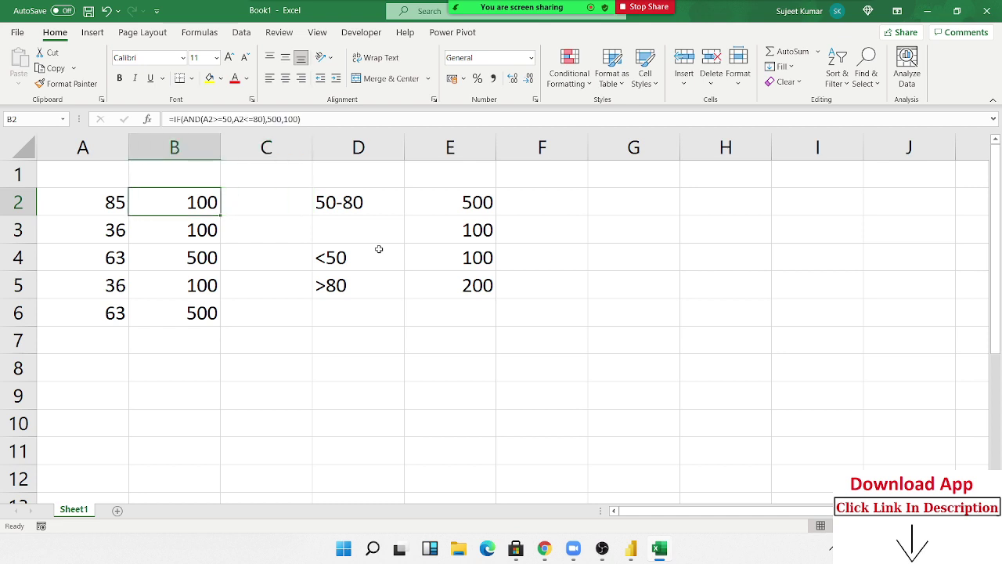
{"action": "key", "text": "ctrl+space"}
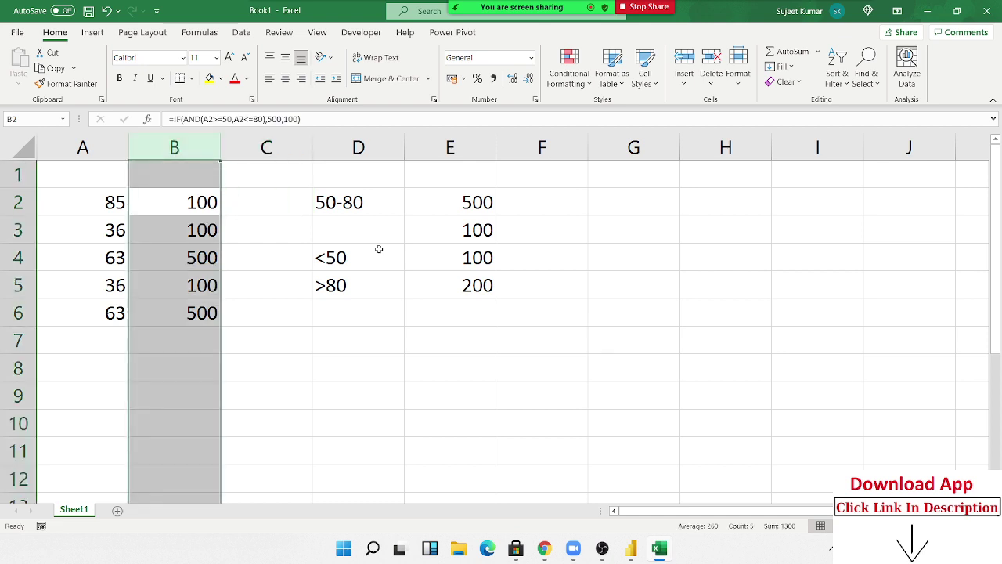
{"action": "key", "text": "ctrl+shift+plus"}
{"action": "key", "text": "shift+BackSpace"}
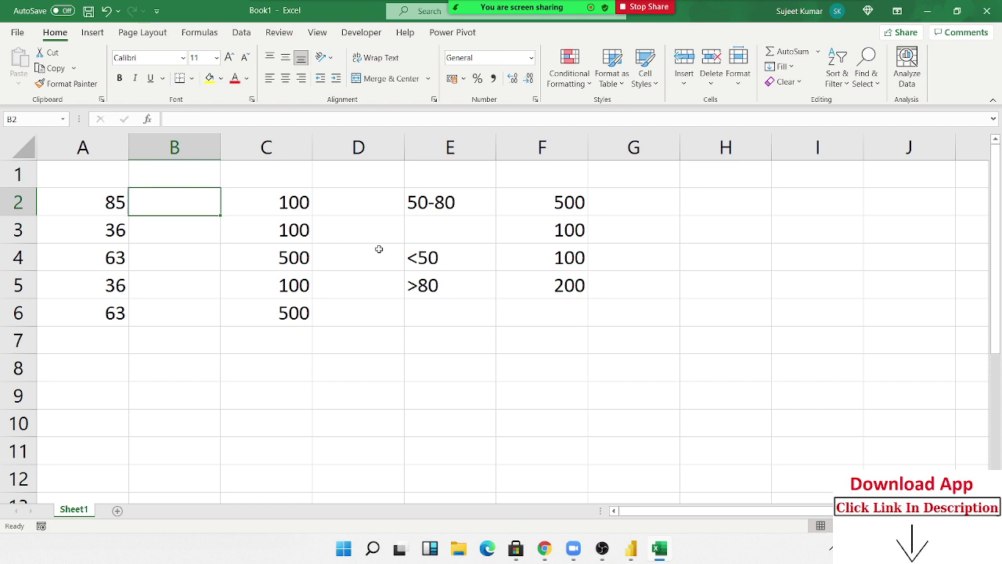
- Type the nested formula =IF(A2>=50,IF(A2<=80,500,200),100) into B2
{"action": "type", "text": "=if"}
{"action": "key", "text": "Tab"}
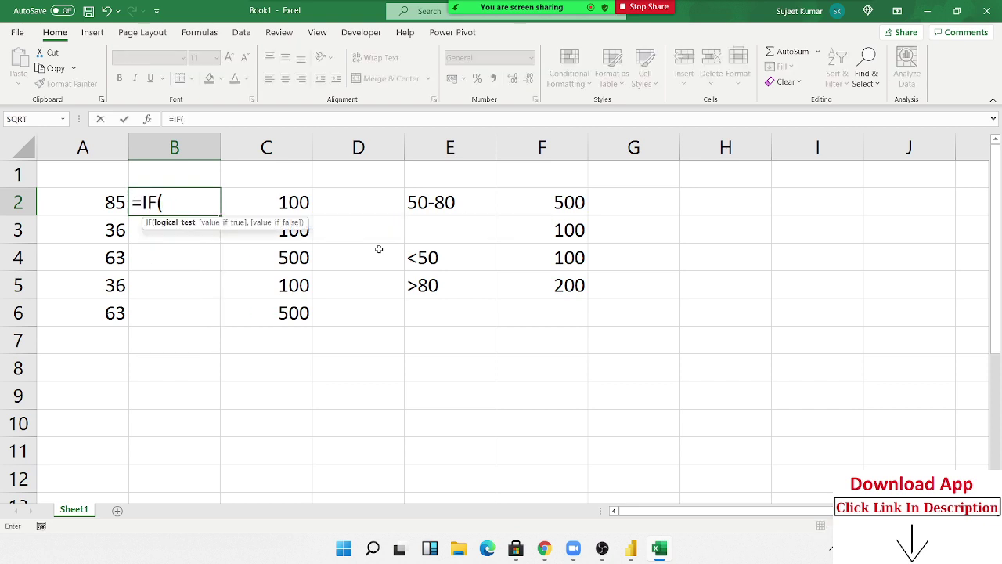
{"action": "key", "text": "Left"}
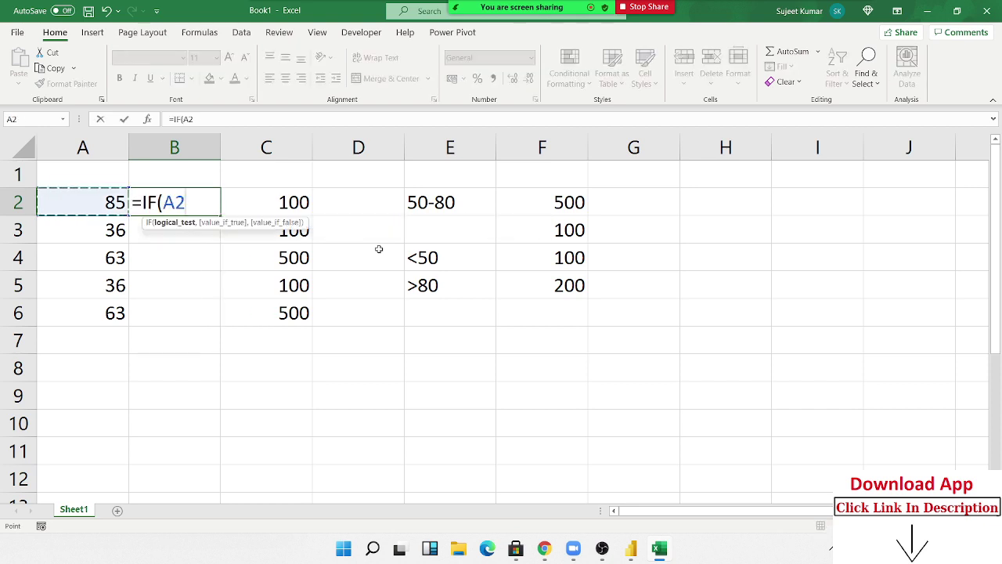
{"action": "type", "text": ">=50"}
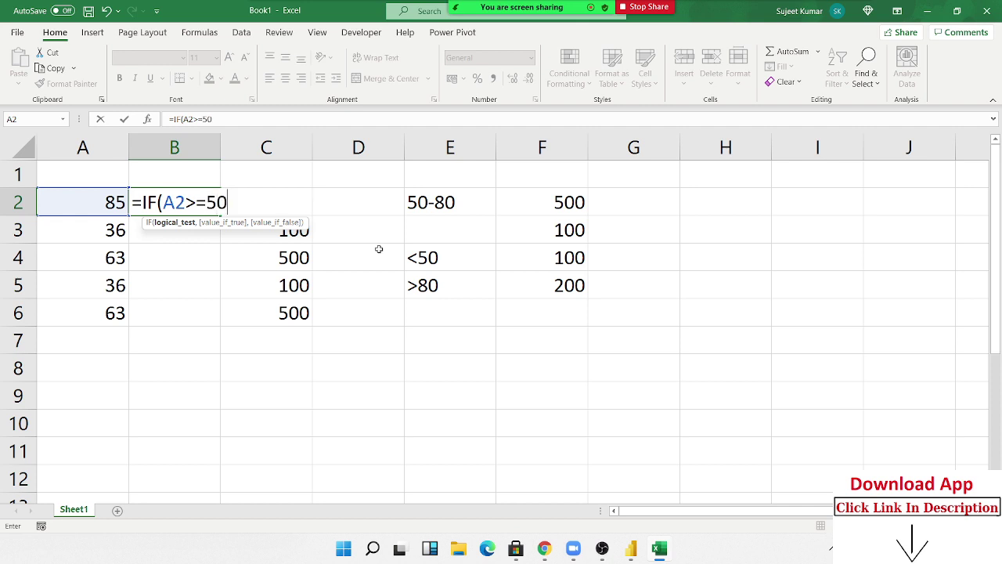
{"action": "type", "text": ",i"}
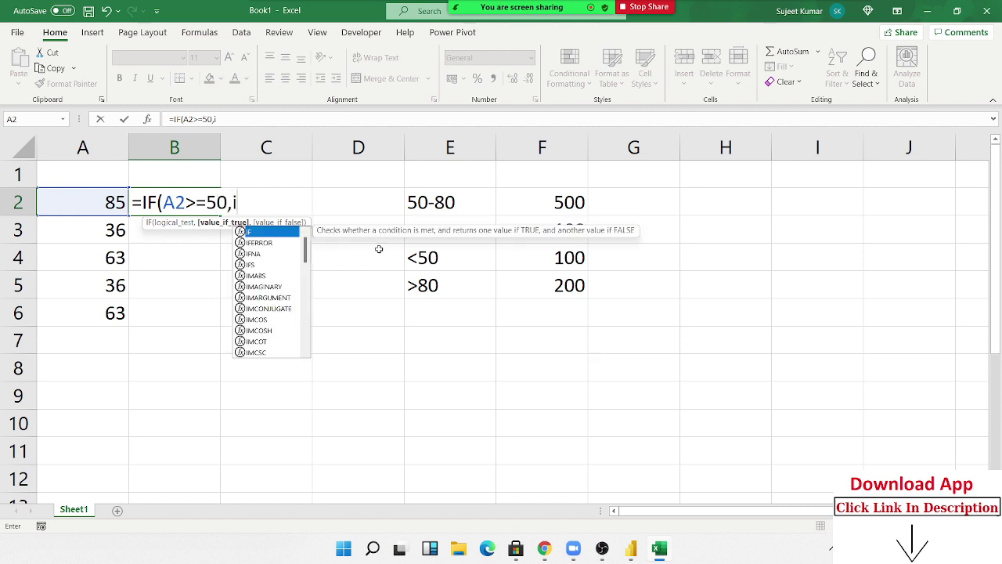
{"action": "type", "text": "f"}
{"action": "key", "text": "Tab"}
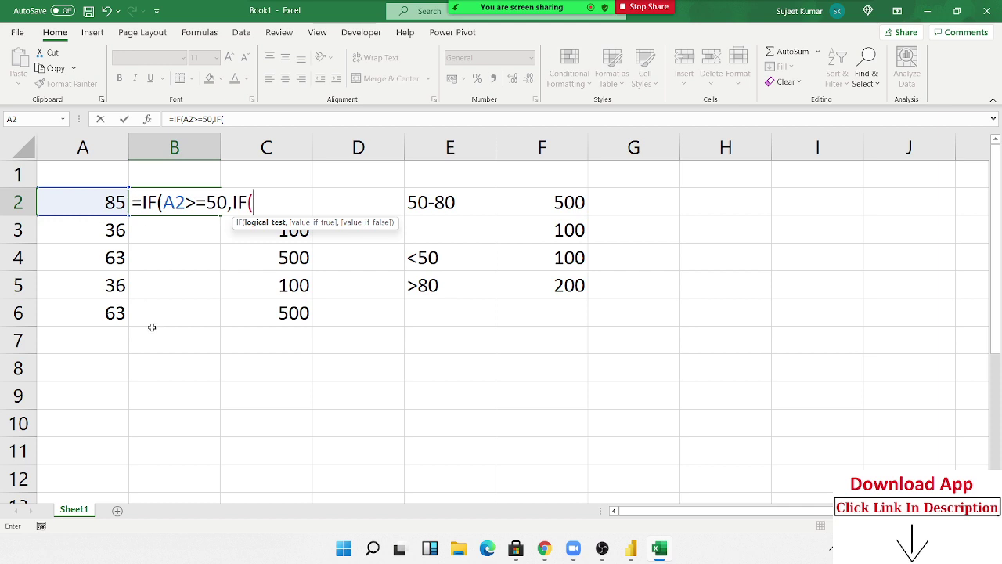
{"action": "left_click", "coordinate": [94, 205]}
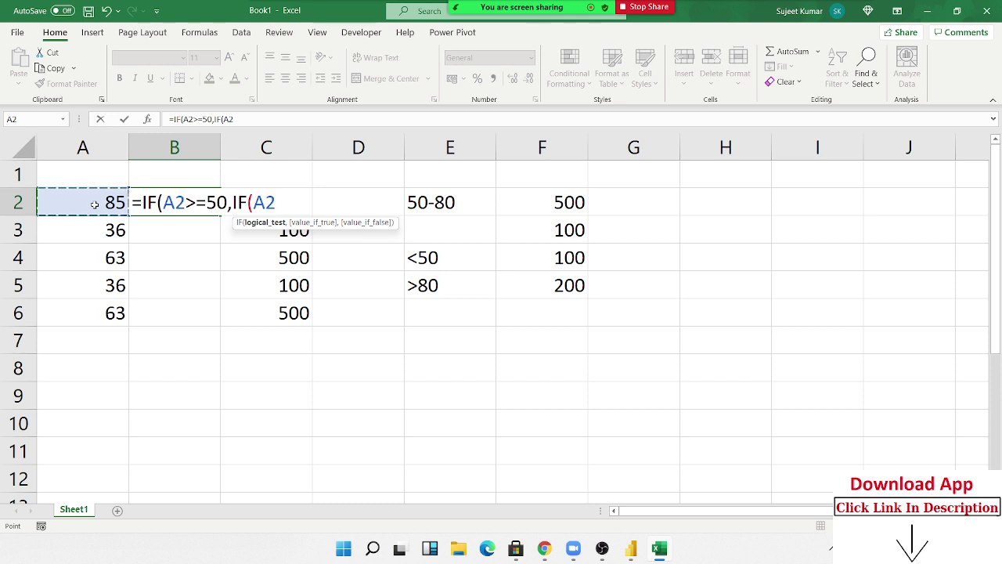
{"action": "type", "text": "<=8"}
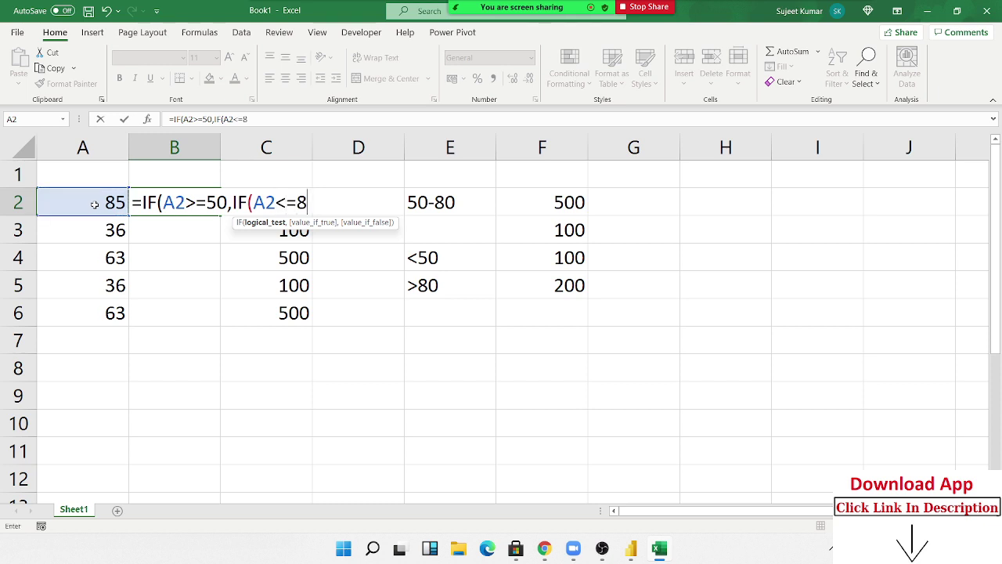
{"action": "type", "text": "0,5"}
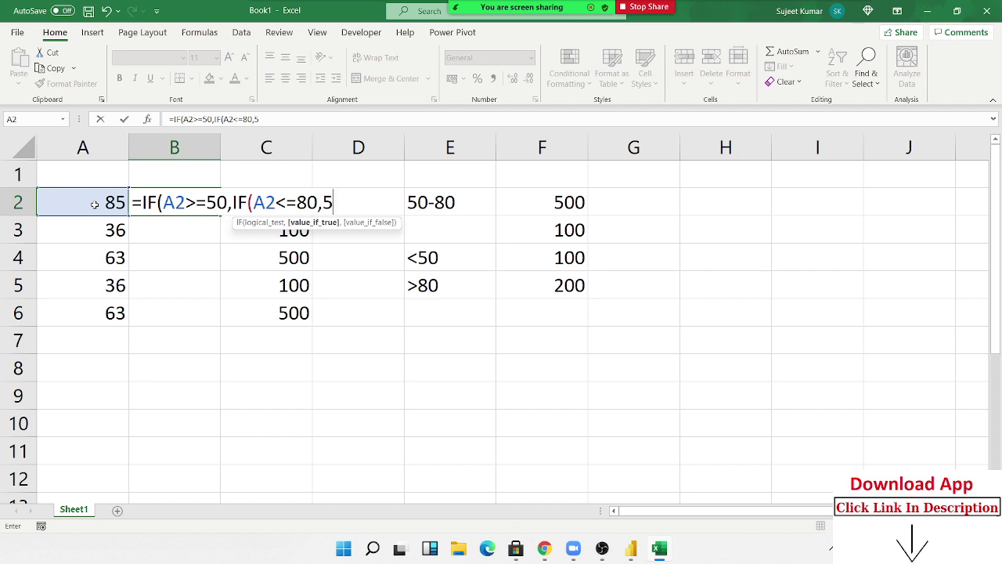
{"action": "type", "text": "00"}
{"action": "type", "text": ","}
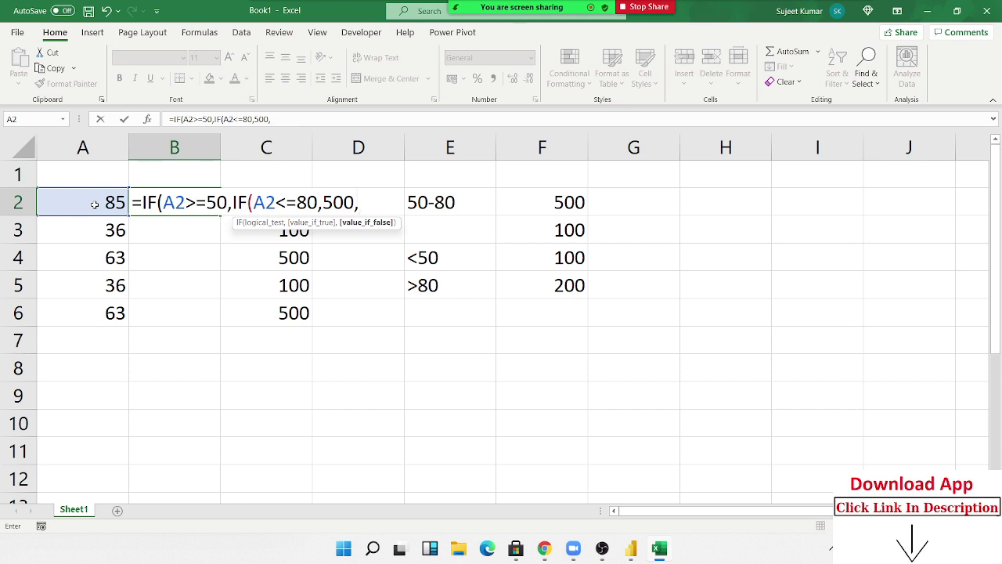
{"action": "type", "text": "200"}
{"action": "type", "text": ")"}
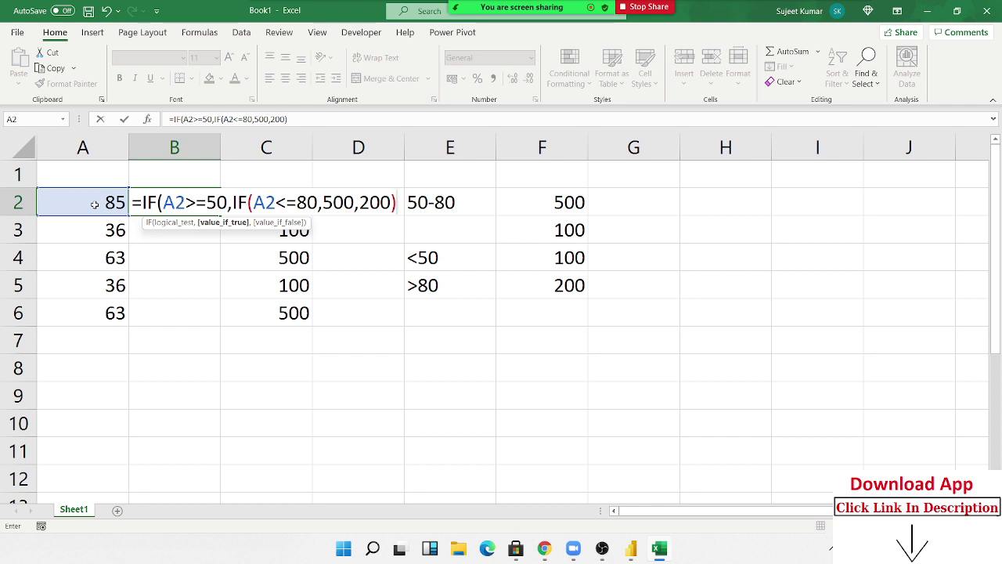
{"action": "type", "text": ","}
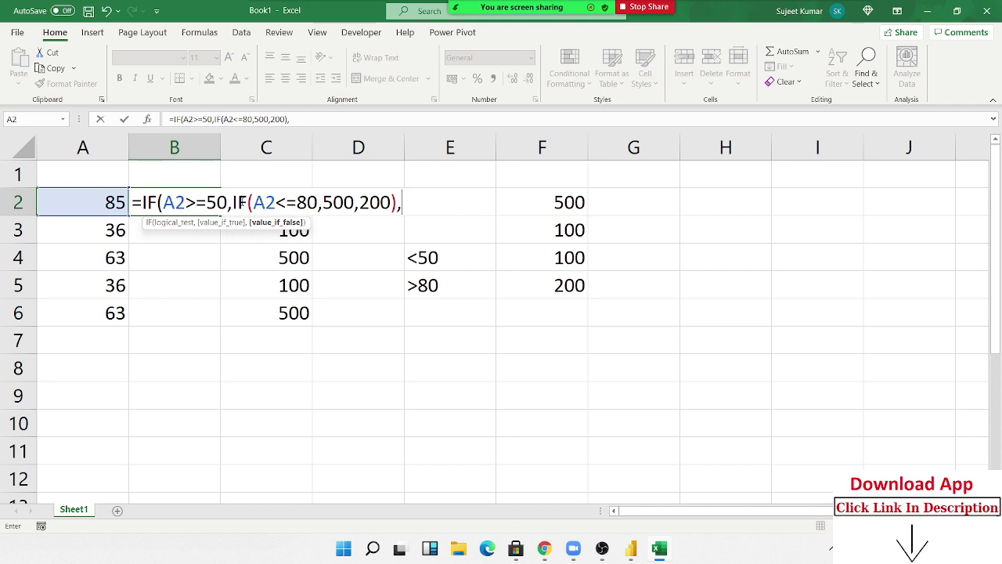
{"action": "type", "text": "100"}
{"action": "type", "text": ")"}
- Commit the nested IF and fill it to B6, giving 200, 100, 500, 100, 500
{"action": "key", "text": "Return"}
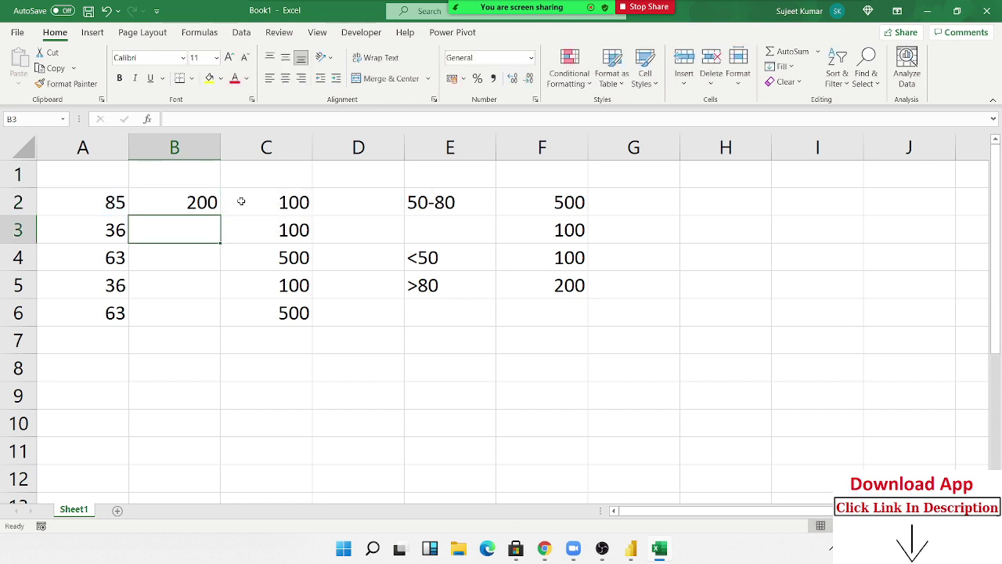
{"action": "key", "text": "Up"}
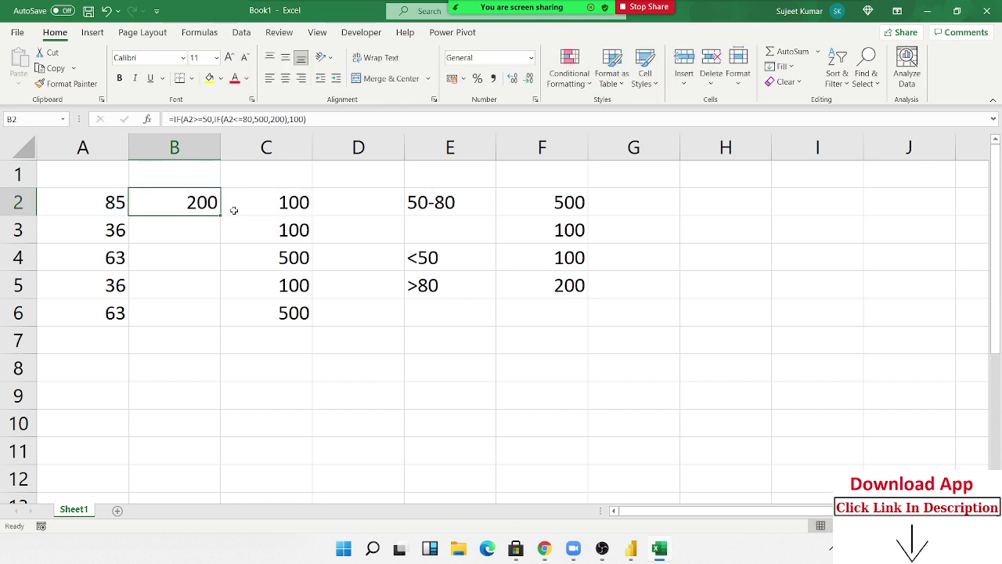
{"action": "left_click_drag", "start_coordinate": [220, 215], "coordinate": [220, 321]}
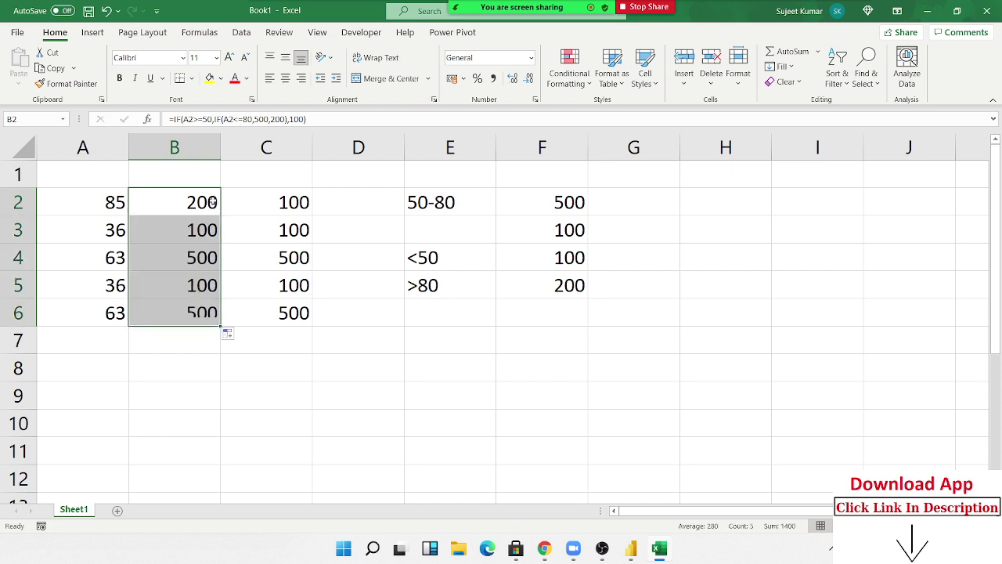
{"action": "double_click", "coordinate": [211, 202]}
{"action": "key", "text": "Escape"}
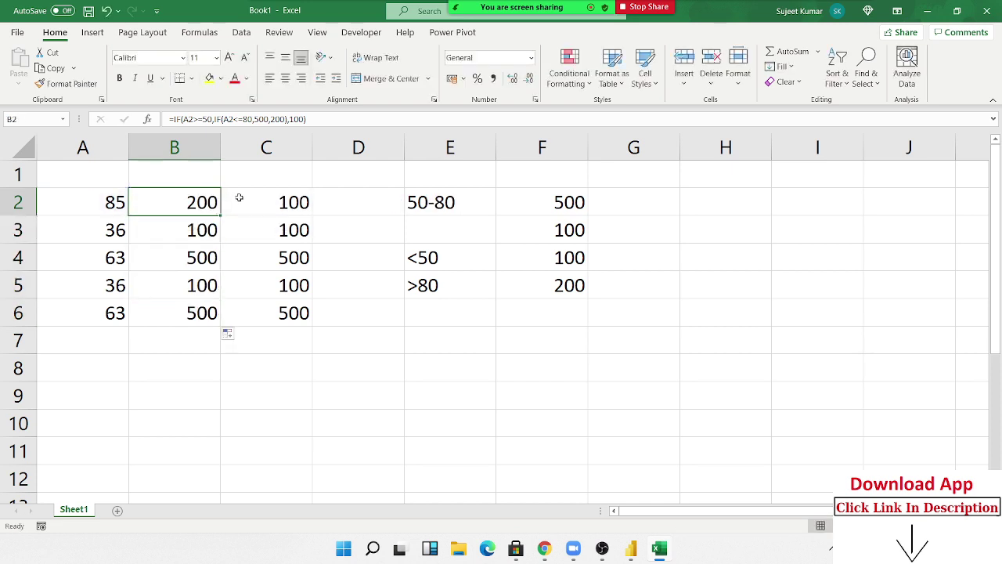
{"action": "left_click", "coordinate": [262, 203]}
{"action": "double_click", "coordinate": [257, 204]}
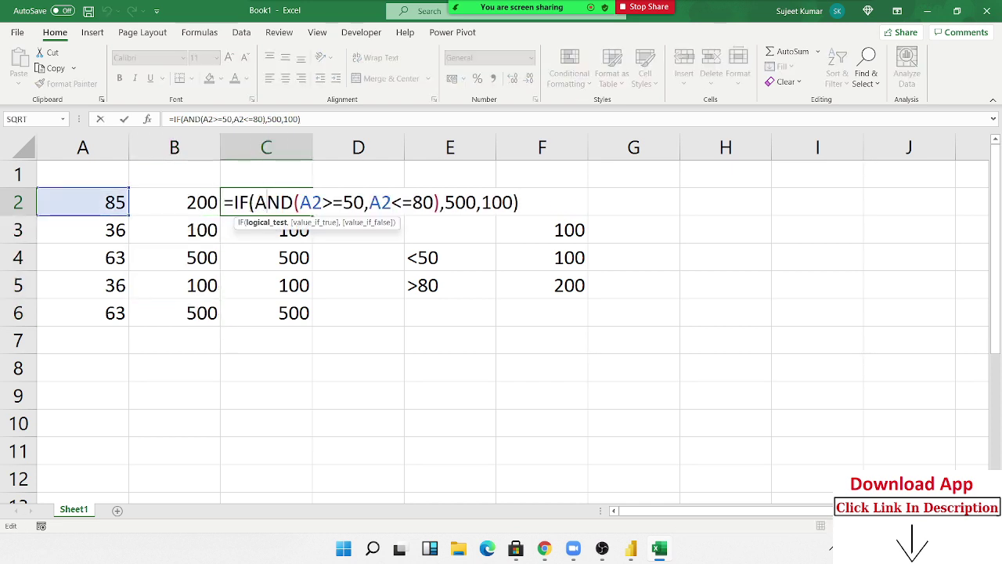
{"action": "key", "text": "Escape"}
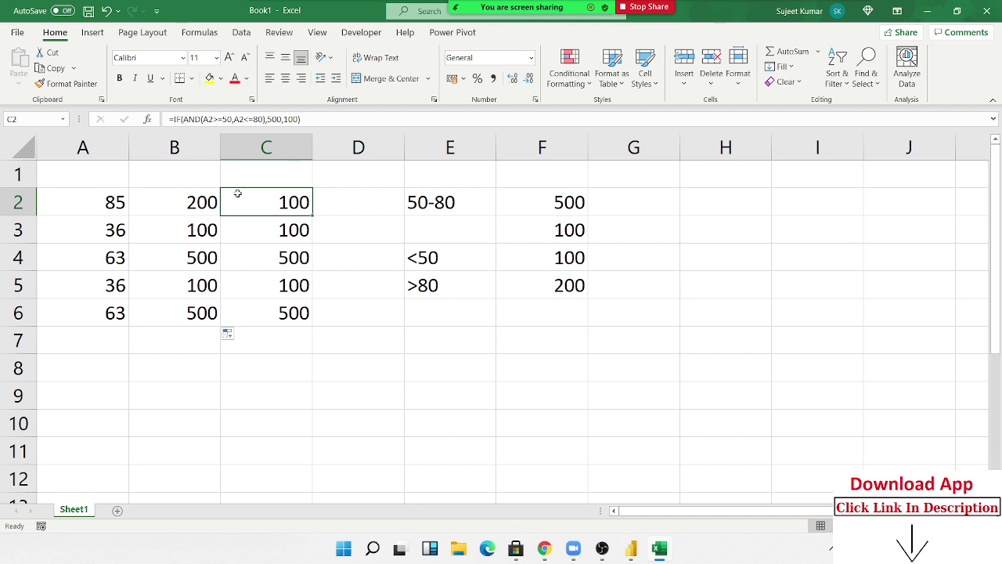
{"action": "key", "text": "F2"}
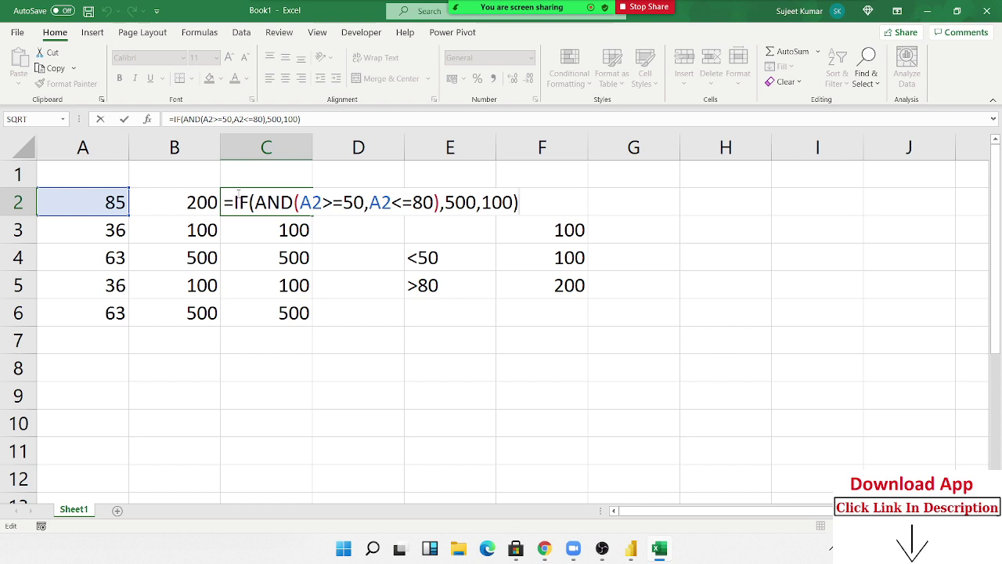
{"action": "key", "text": "Left"}
{"action": "key", "text": "Left"}
{"action": "key", "text": "Left"}
{"action": "key", "text": "Left"}
{"action": "key", "text": "Left"}
{"action": "key", "text": "Left"}
{"action": "key", "text": "Left"}
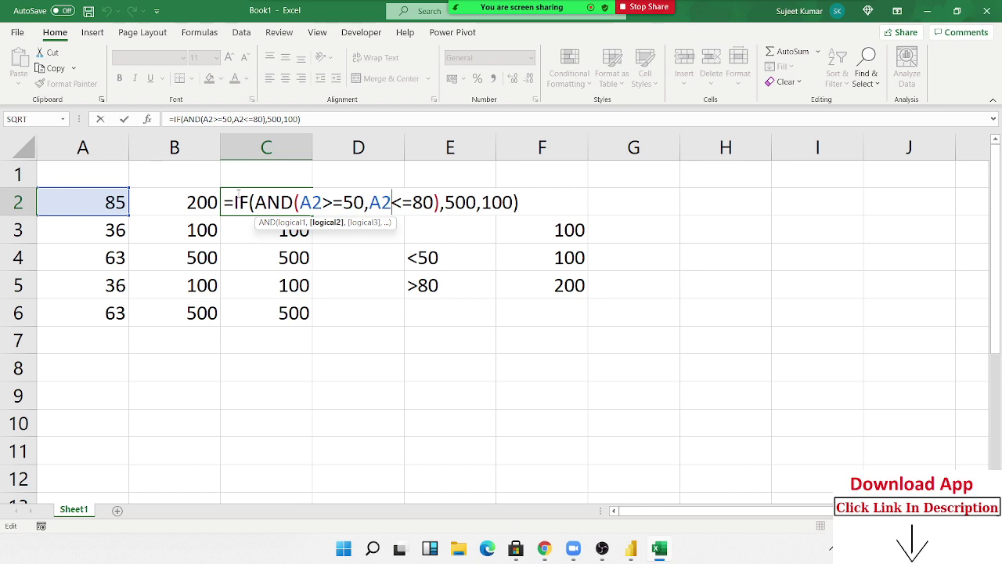
- Commit C2's =IF(AND(A2>=50,A2<=80),500,100) unchanged so it still shows 100
{"action": "key", "text": "ctrl+Return"}
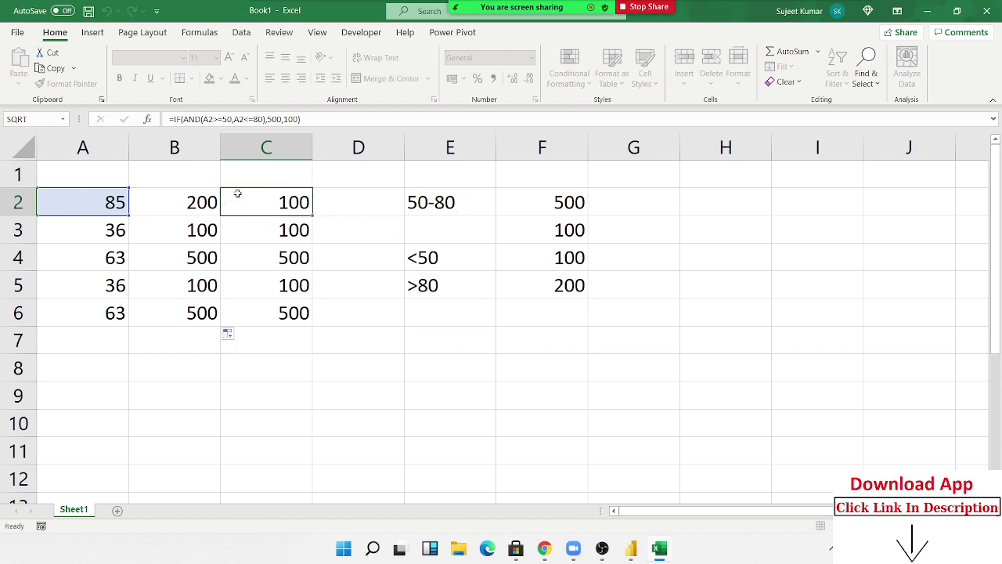
- Add Sheet2 and enter a Name header with five names filled down column A
{"action": "left_click", "coordinate": [118, 509]}
{"action": "scroll", "coordinate": [117, 255], "scroll_direction": "up", "scroll_amount": 5}
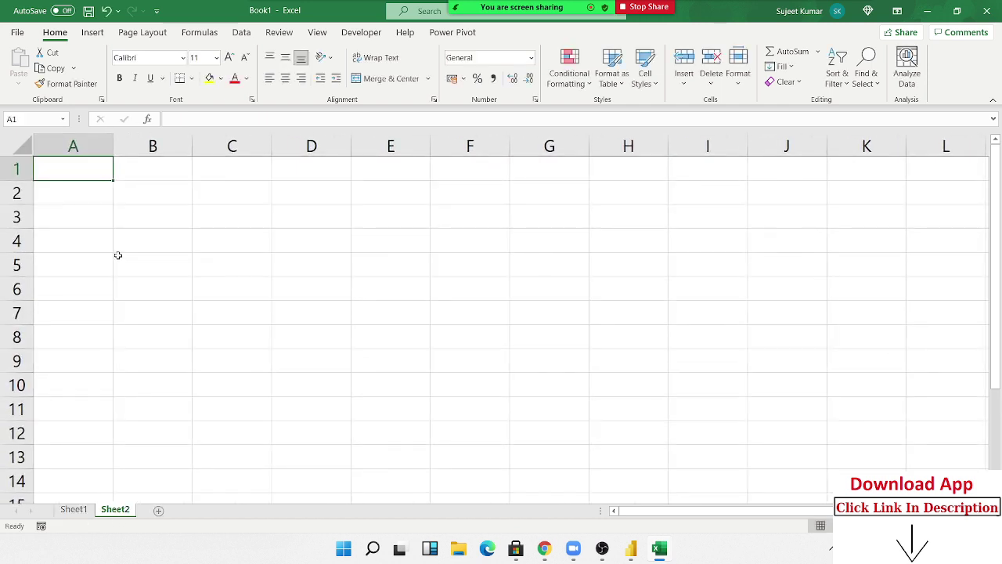
{"action": "scroll", "coordinate": [117, 255], "scroll_direction": "up", "scroll_amount": 2}
{"action": "type", "text": "Name"}
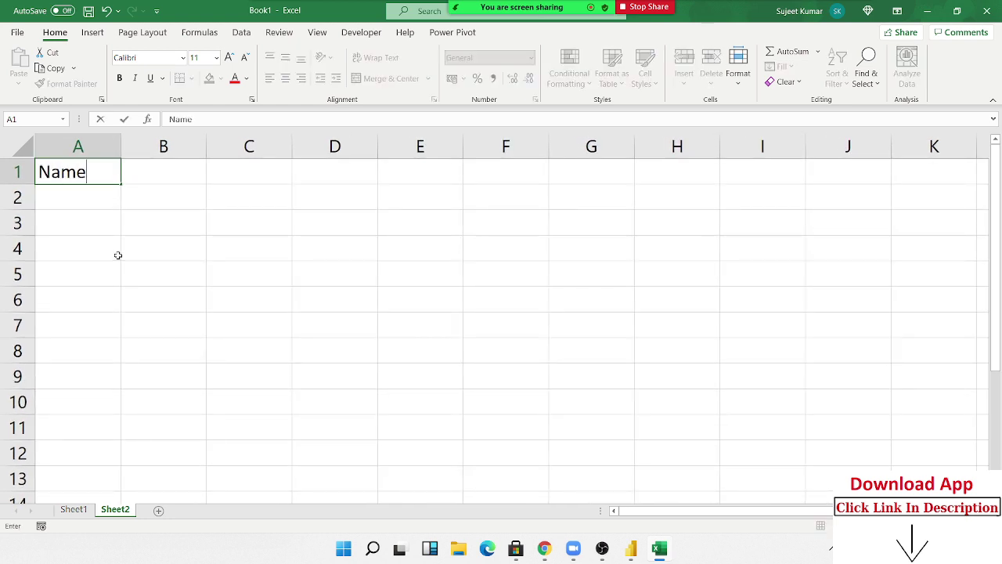
{"action": "key", "text": "Return"}
{"action": "type", "text": "Puja"}
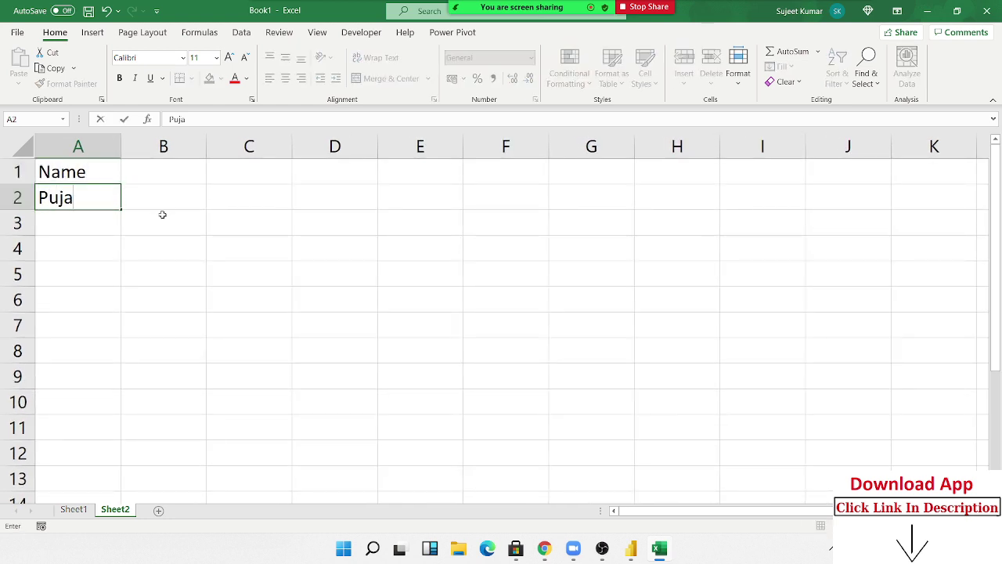
{"action": "left_click", "coordinate": [163, 239]}
{"action": "left_click", "coordinate": [110, 205]}
{"action": "left_click_drag", "start_coordinate": [121, 208], "coordinate": [94, 309]}
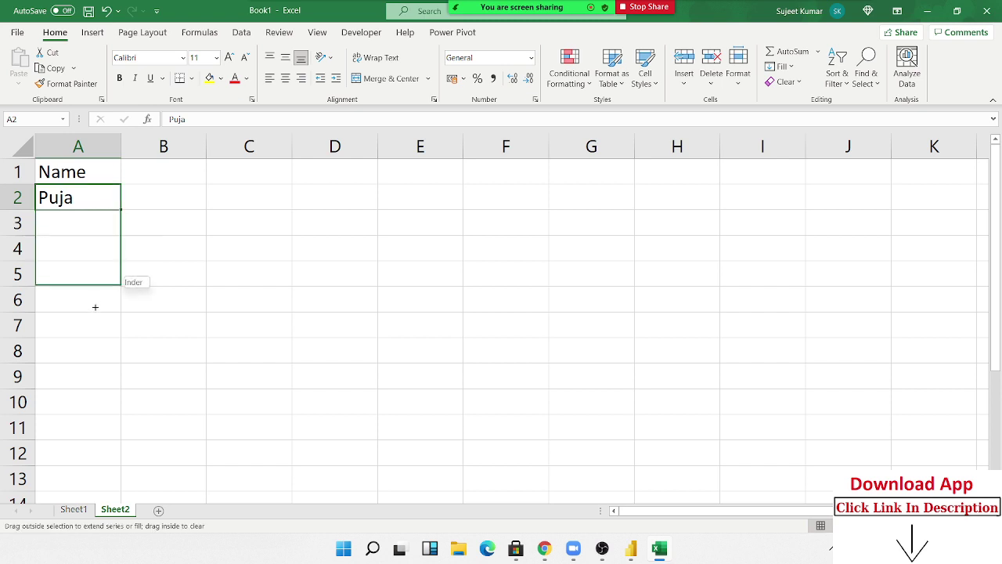
- Add headers S-1, S-2, S-3 in B1:D1 and Result in E1
{"action": "left_click", "coordinate": [136, 175]}
{"action": "type", "text": "S"}
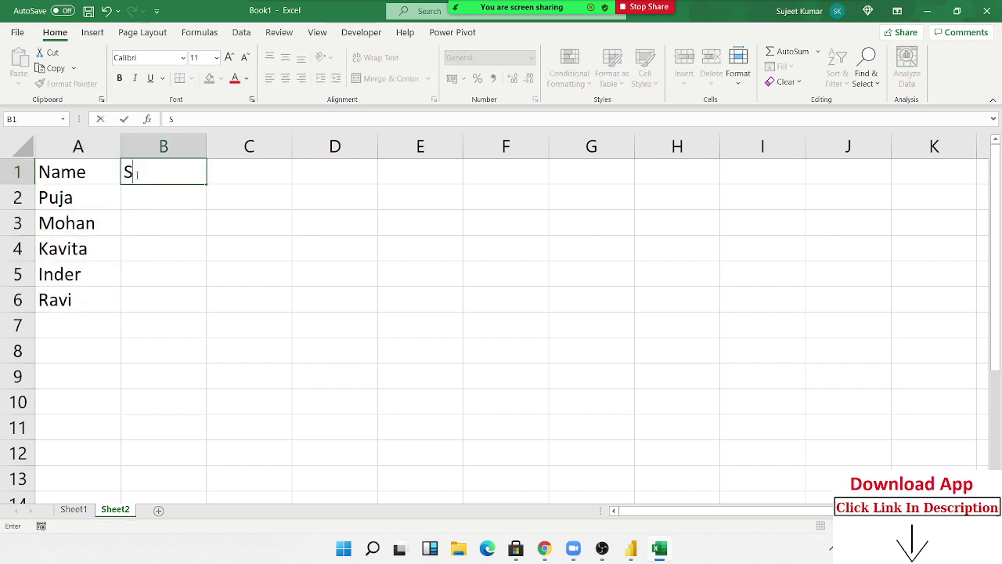
{"action": "type", "text": "-1"}
{"action": "left_click", "coordinate": [166, 212]}
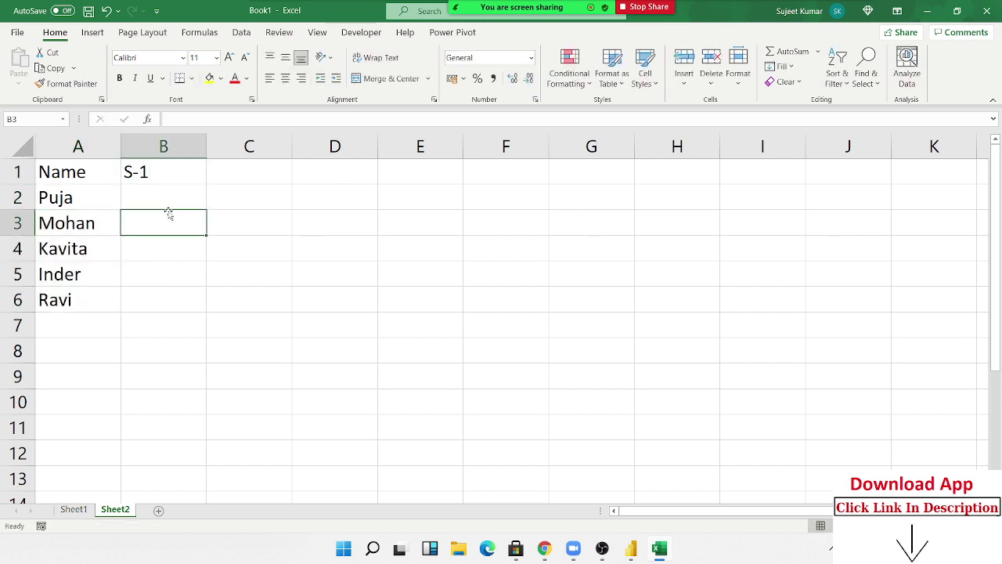
{"action": "left_click", "coordinate": [172, 177]}
{"action": "left_click_drag", "start_coordinate": [206, 185], "coordinate": [338, 181]}
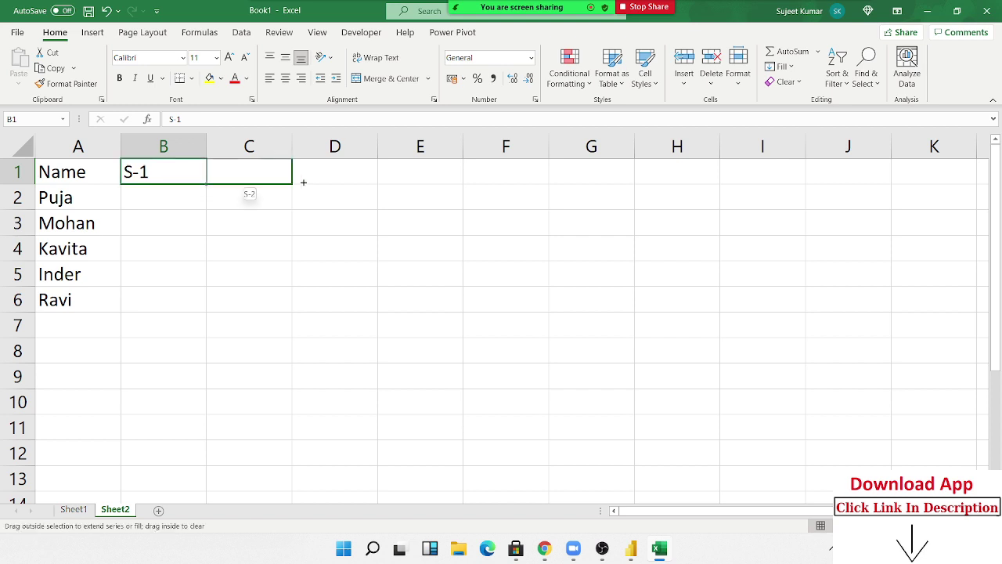
{"action": "left_click", "coordinate": [440, 171]}
{"action": "type", "text": "Res"}
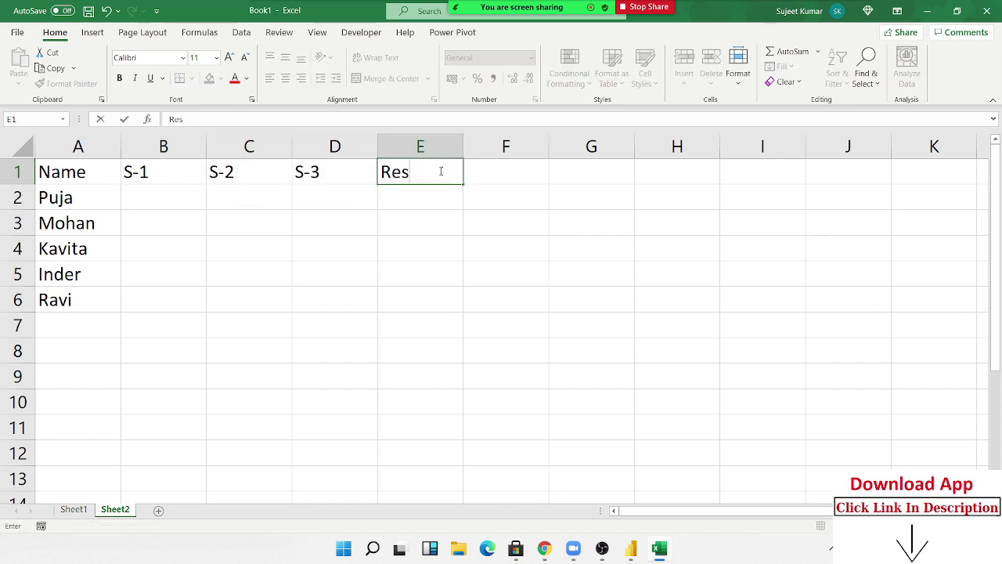
{"action": "type", "text": "ult"}
{"action": "key", "text": "Return"}
- Begin a RANDBETWEEN formula in score cell B2
{"action": "key", "text": "Left"}
{"action": "key", "text": "Left"}
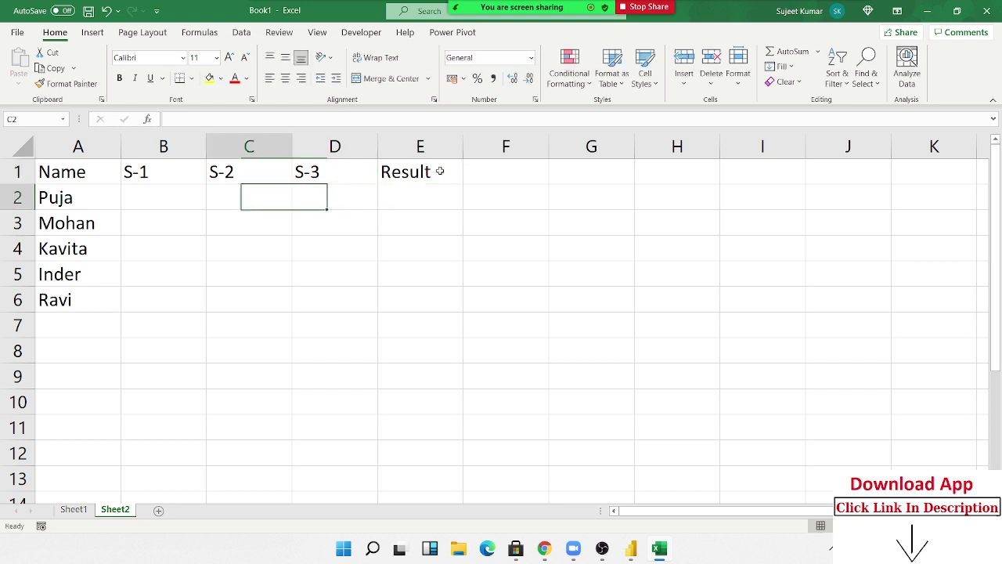
{"action": "key", "text": "Left"}
{"action": "type", "text": "8"}
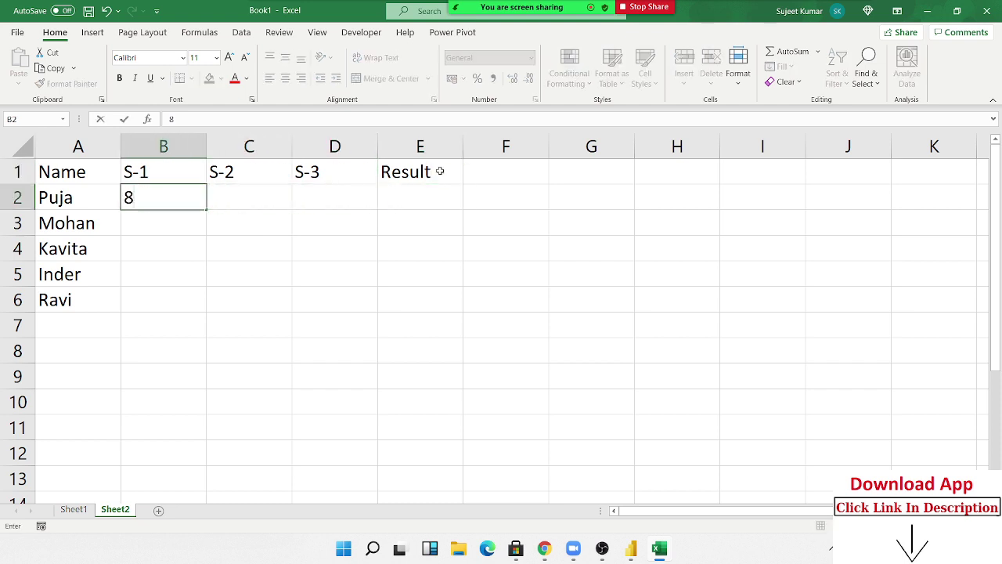
{"action": "key", "text": "Escape"}
{"action": "type", "text": "="}
{"action": "key", "text": "Down"}
{"action": "key", "text": "Down"}
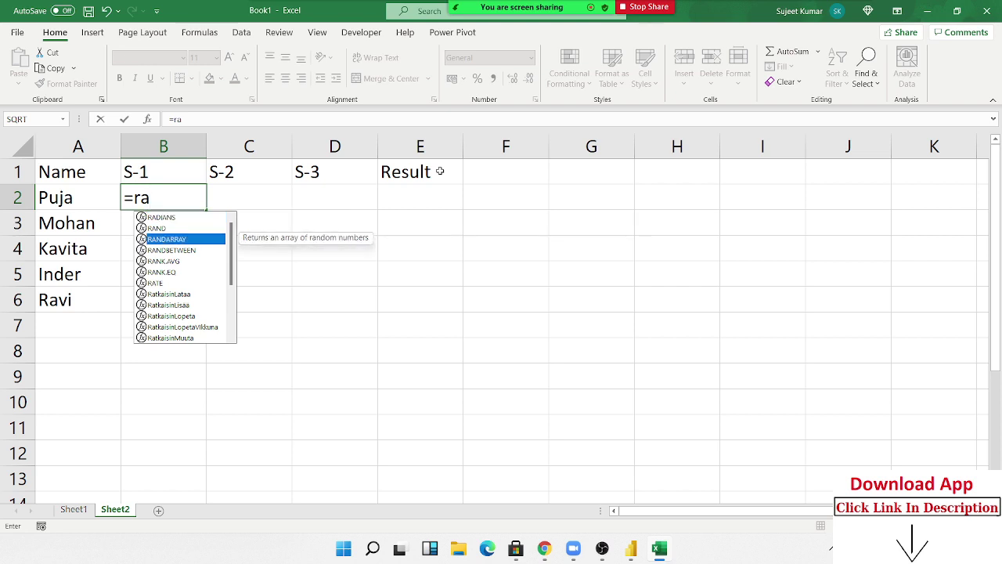
{"action": "key", "text": "Down"}
{"action": "key", "text": "Tab"}
- Fill B2:D6 with =RANDBETWEEN(10,90) random scores
{"action": "type", "text": "1"}
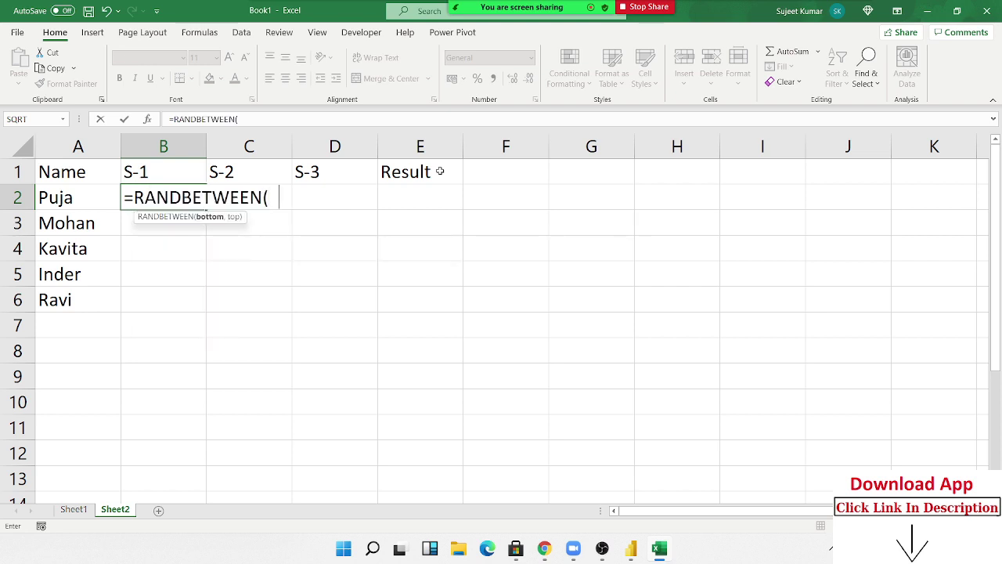
{"action": "type", "text": "0,90"}
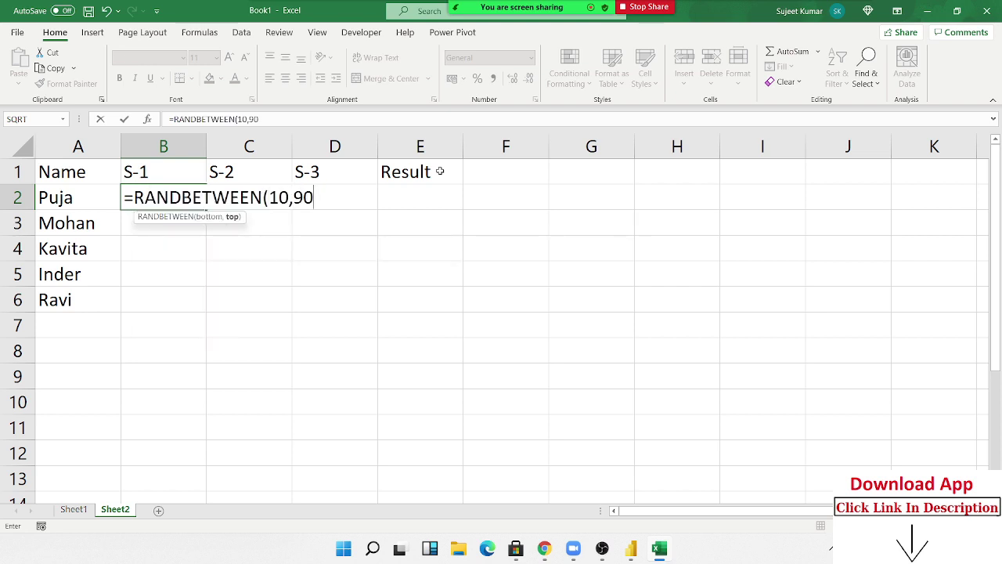
{"action": "key", "text": "ctrl+Return"}
{"action": "key", "text": "shift+Right"}
{"action": "key", "text": "shift+Right"}
{"action": "key", "text": "shift+Down"}
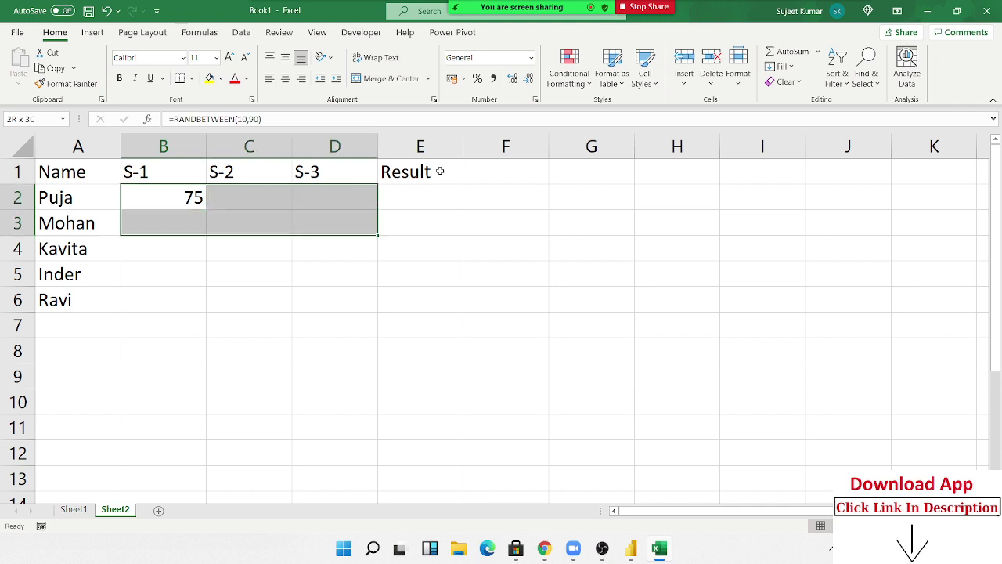
{"action": "key", "text": "shift+Down"}
{"action": "key", "text": "shift+Down"}
{"action": "key", "text": "shift+Down"}
{"action": "key", "text": "shift+Up"}
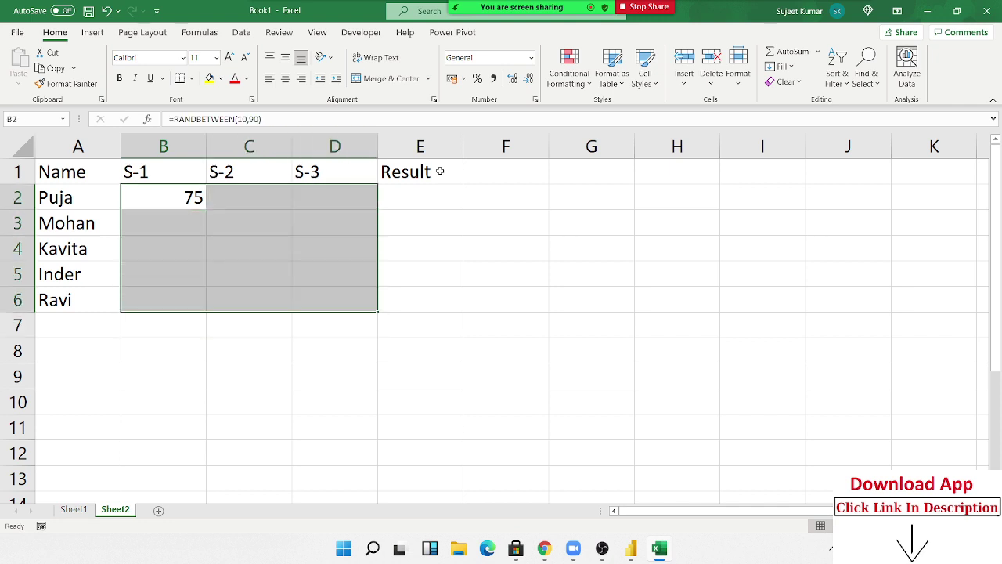
{"action": "key", "text": "ctrl+Return"}
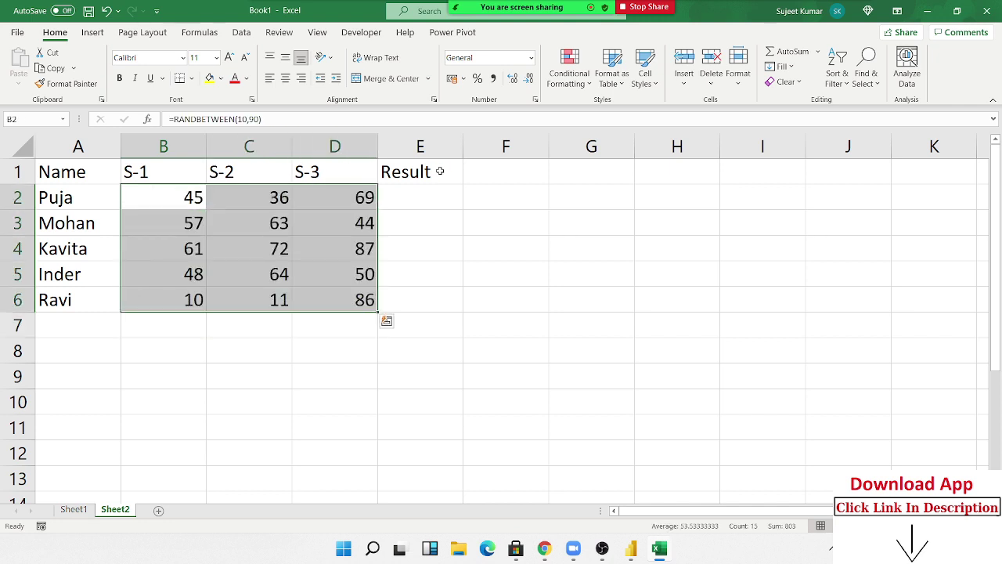
- Convert the B2:D6 scores to fixed numbers with Paste Values
{"action": "key", "text": "ctrl+c"}
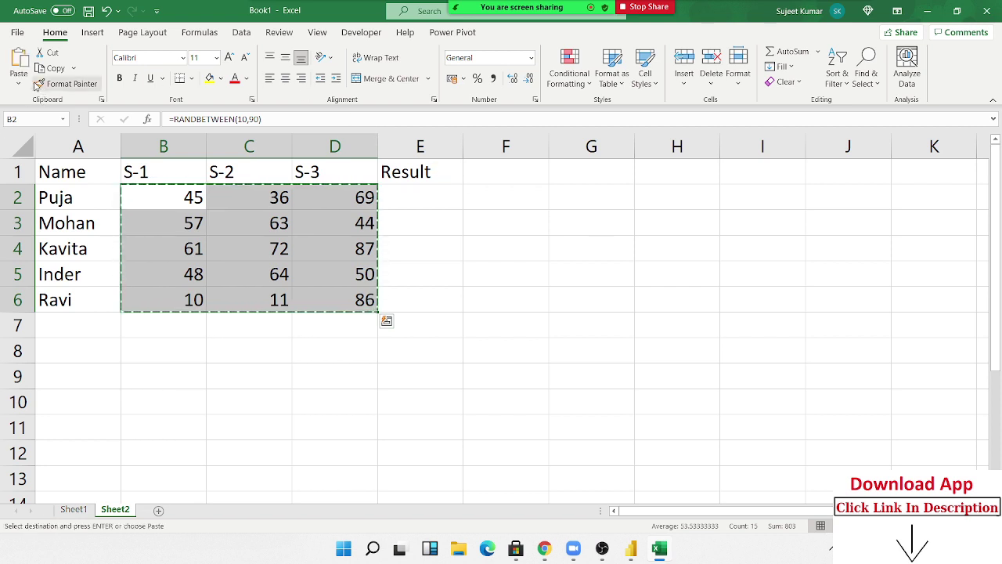
{"action": "left_click", "coordinate": [18, 80]}
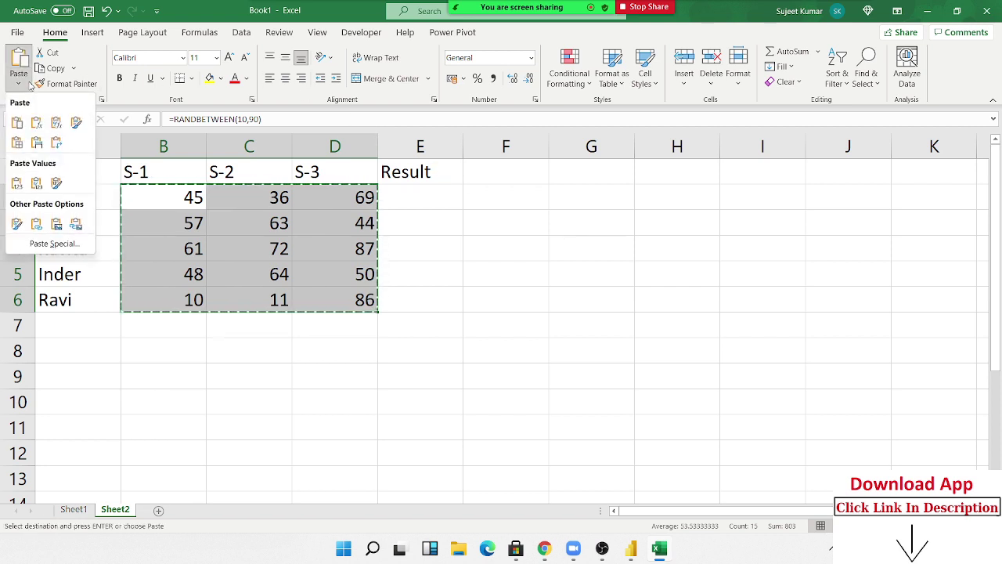
{"action": "left_click", "coordinate": [18, 185]}
{"action": "left_click", "coordinate": [138, 202]}
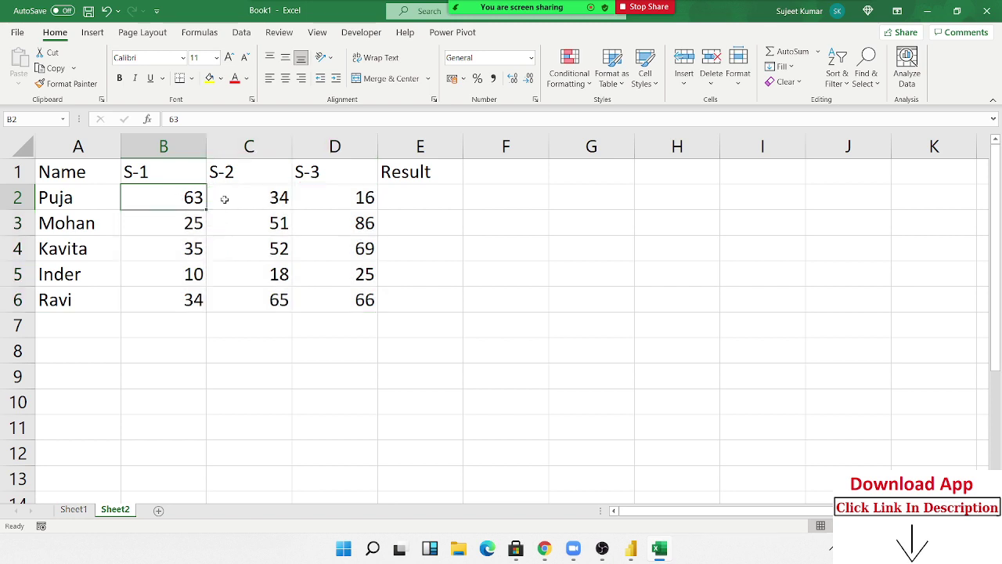
{"action": "left_click", "coordinate": [289, 200]}
{"action": "left_click", "coordinate": [398, 199]}
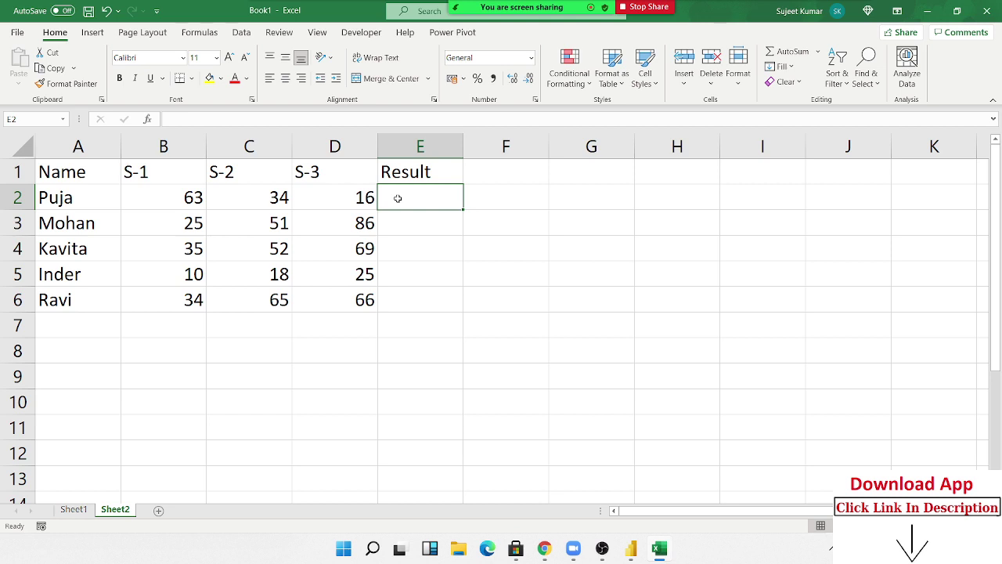
- Enter =AND(B2>30,C2>30,D2>30) in E2 to test all three scores above 30
{"action": "type", "text": "="}
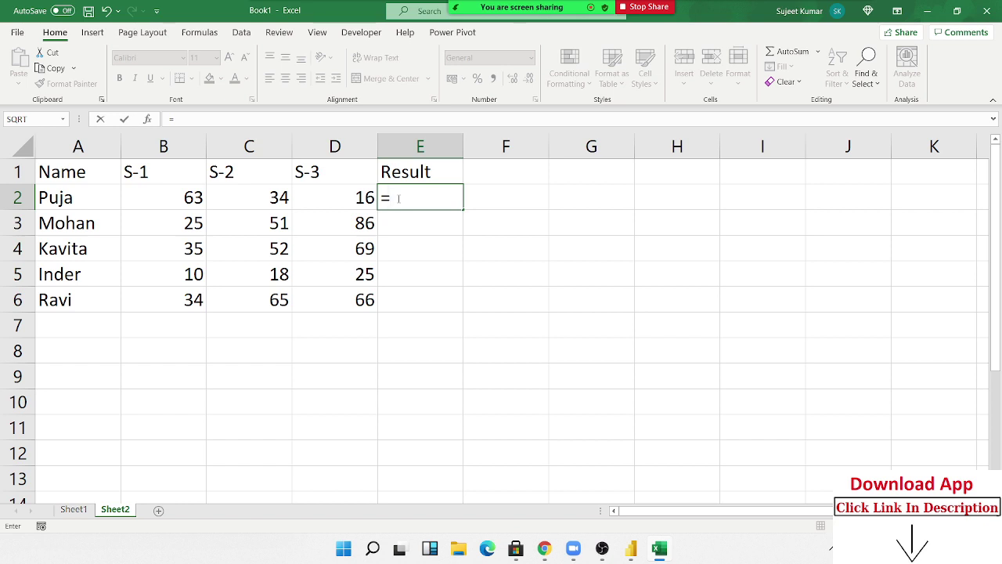
{"action": "type", "text": "and"}
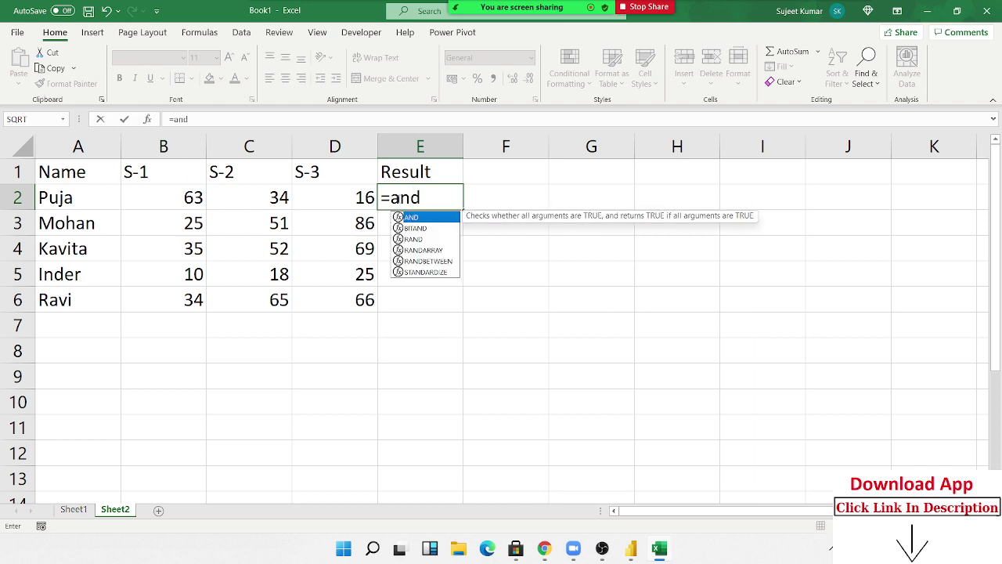
{"action": "key", "text": "Tab"}
{"action": "left_click", "coordinate": [290, 197]}
{"action": "left_click", "coordinate": [163, 197]}
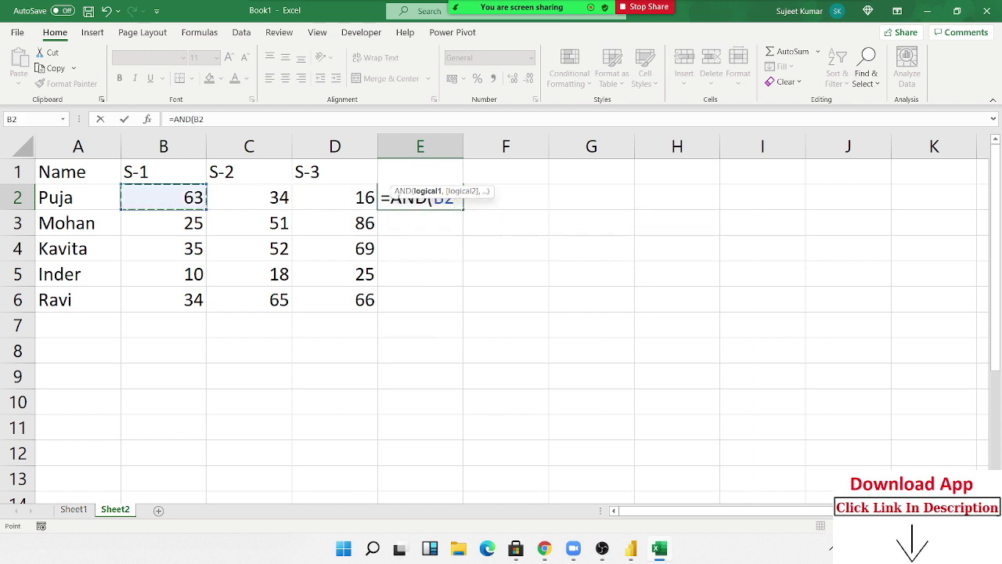
{"action": "type", "text": ">30"}
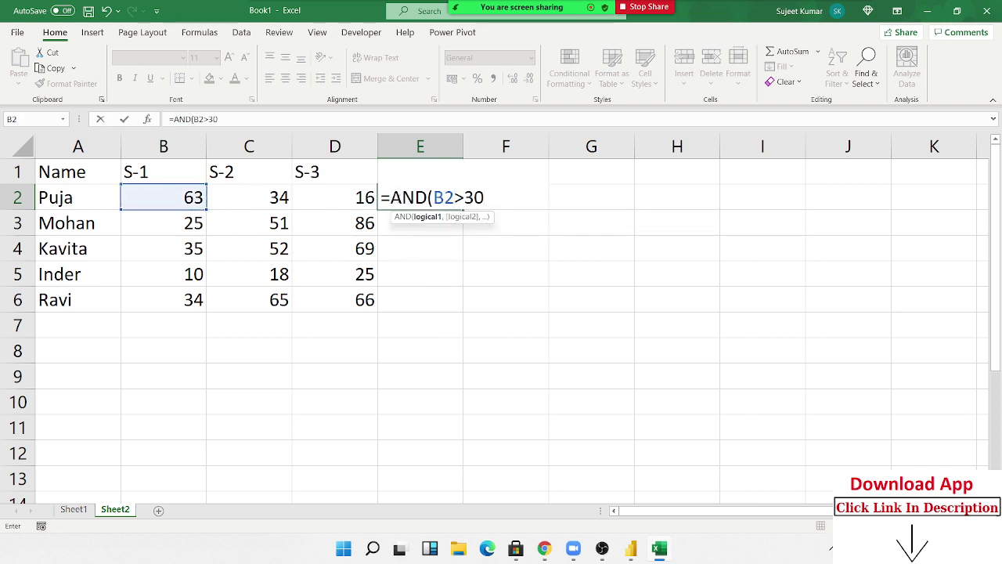
{"action": "type", "text": ","}
{"action": "left_click", "coordinate": [300, 198]}
{"action": "type", "text": ">"}
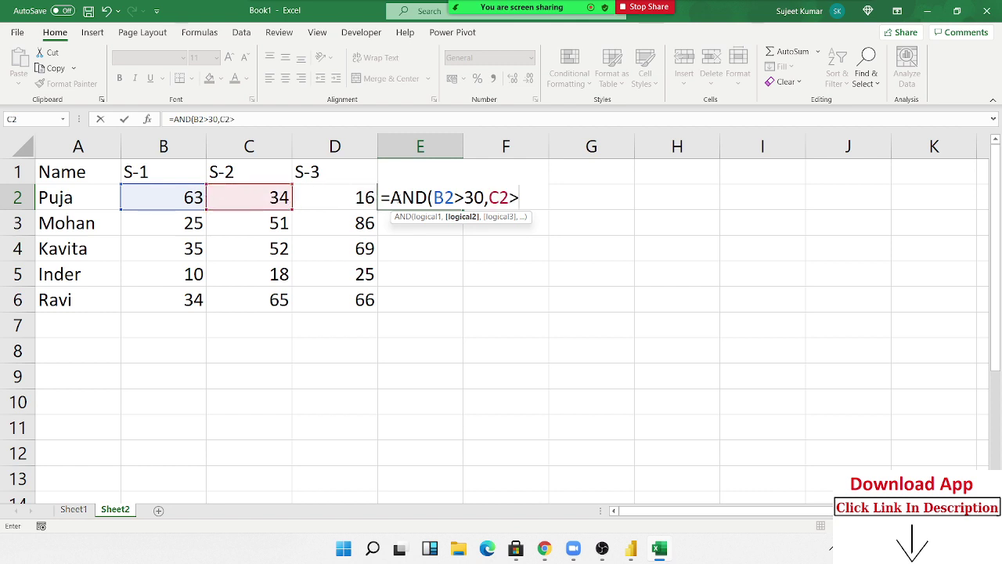
{"action": "type", "text": "="}
{"action": "key", "text": "BackSpace"}
{"action": "type", "text": "30"}
{"action": "type", "text": ","}
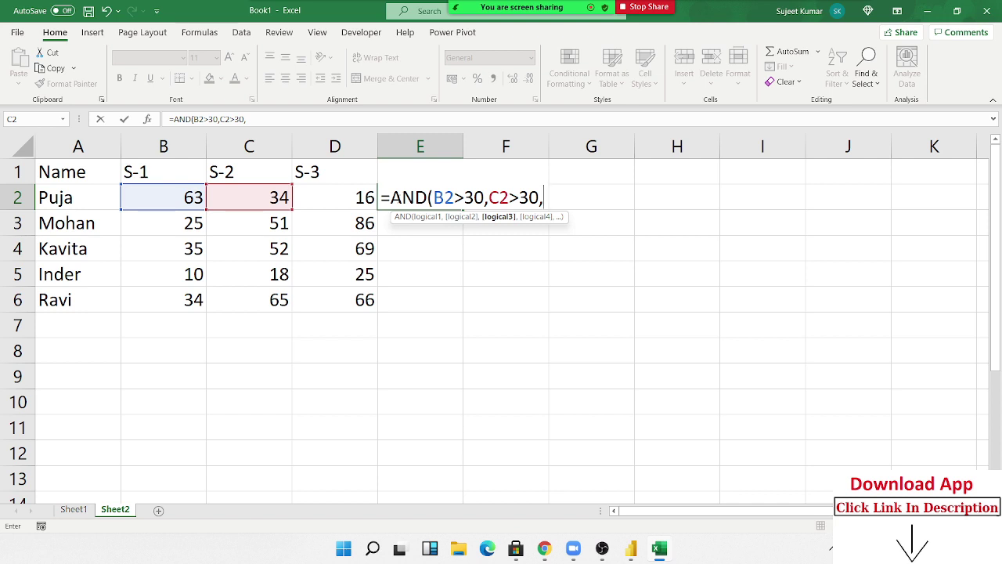
{"action": "left_click", "coordinate": [334, 197]}
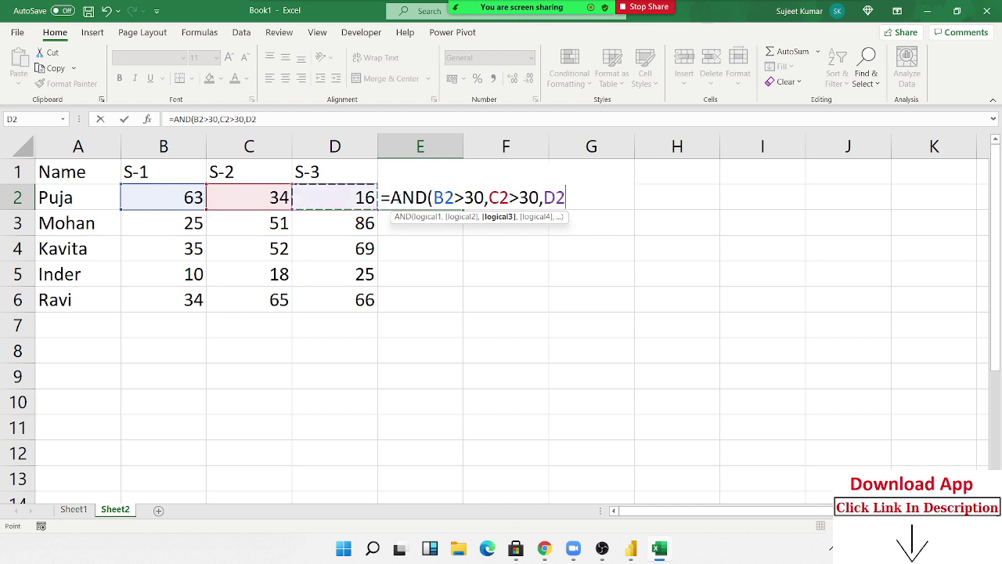
{"action": "type", "text": ">="}
{"action": "key", "text": "BackSpace"}
{"action": "type", "text": "3"}
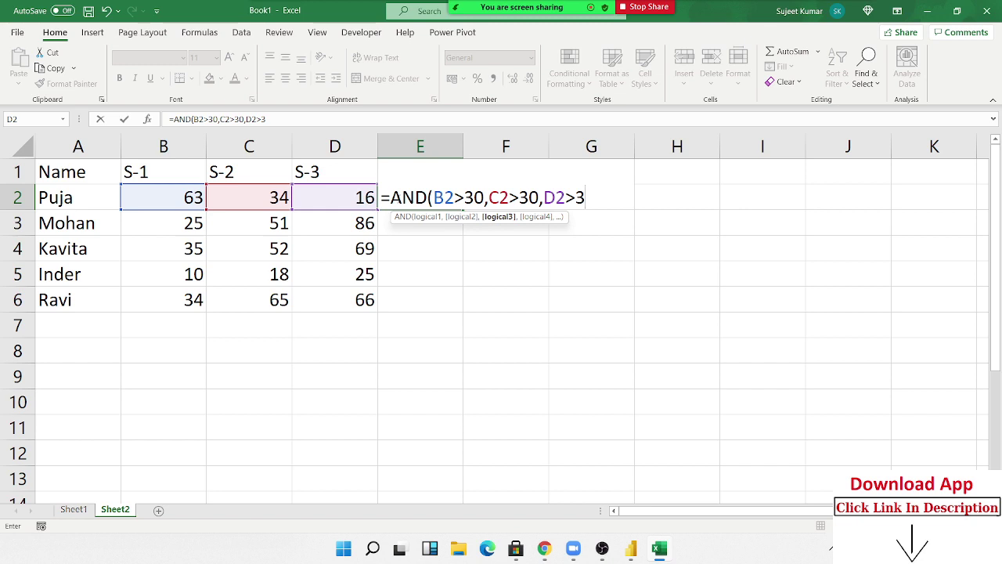
{"action": "type", "text": "0)"}
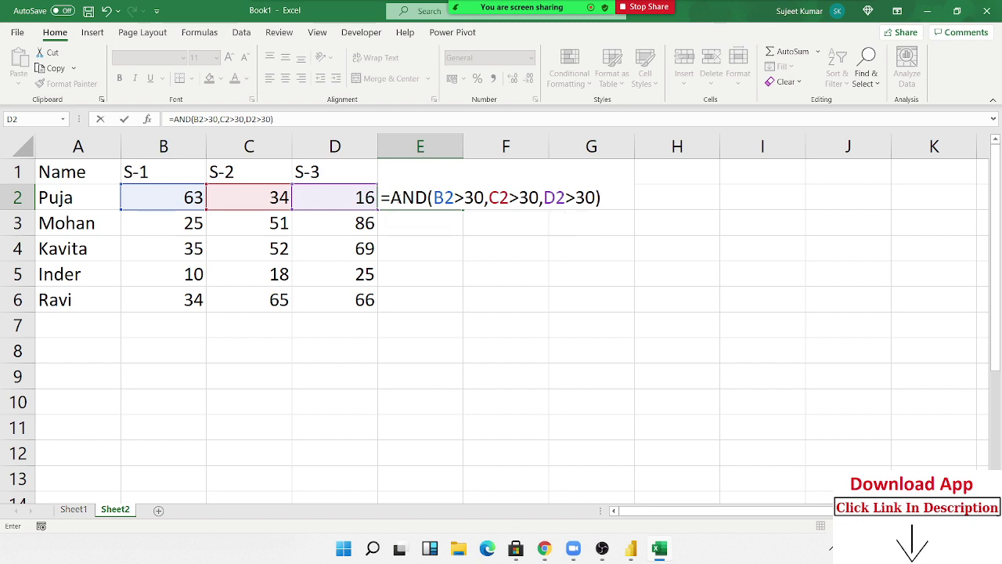
{"action": "key", "text": "Return"}
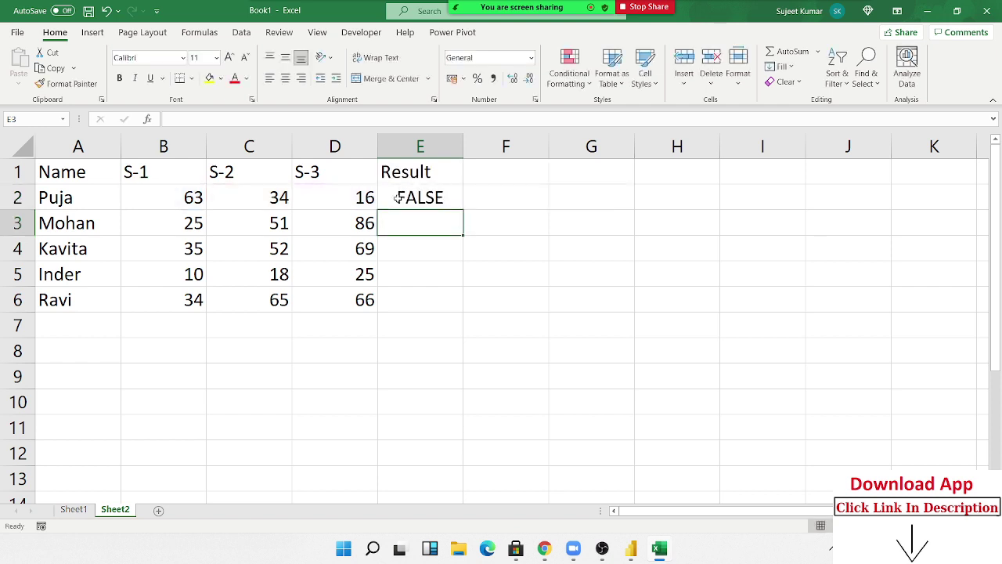
- Fill the AND formula from E2 down to E6
{"action": "left_click", "coordinate": [397, 198]}
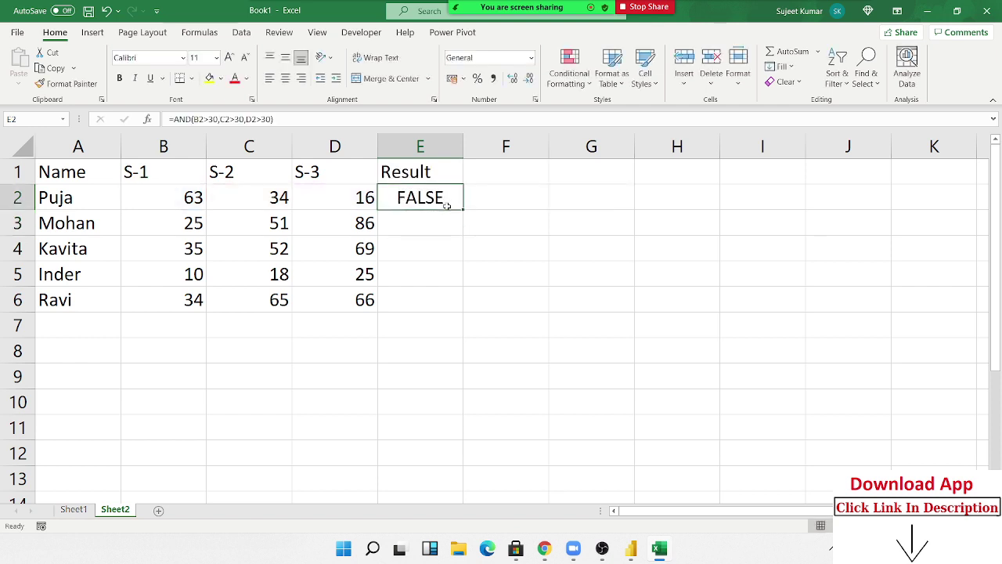
{"action": "left_click", "coordinate": [465, 214]}
{"action": "left_click", "coordinate": [460, 214]}
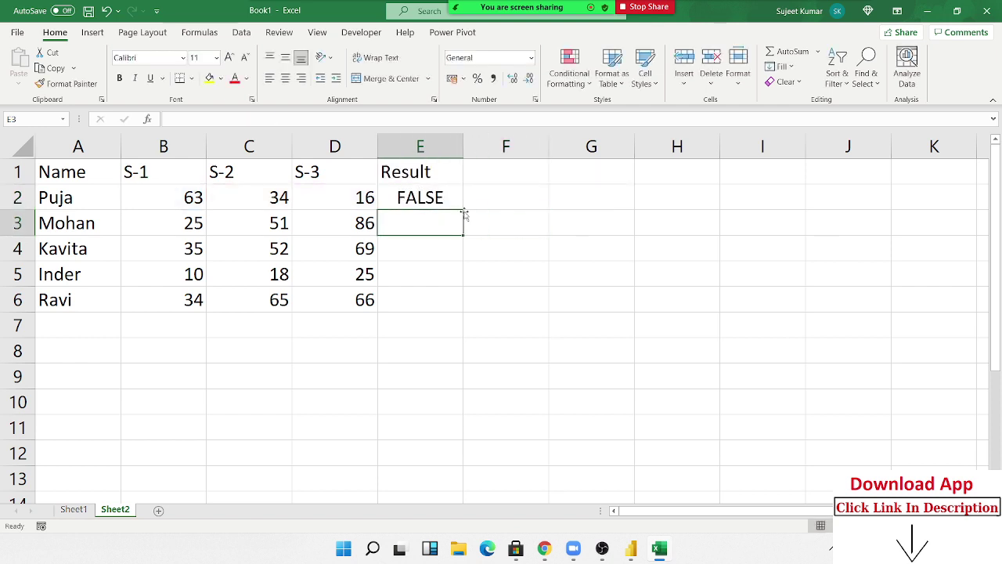
{"action": "left_click", "coordinate": [461, 208]}
{"action": "double_click", "coordinate": [462, 210]}
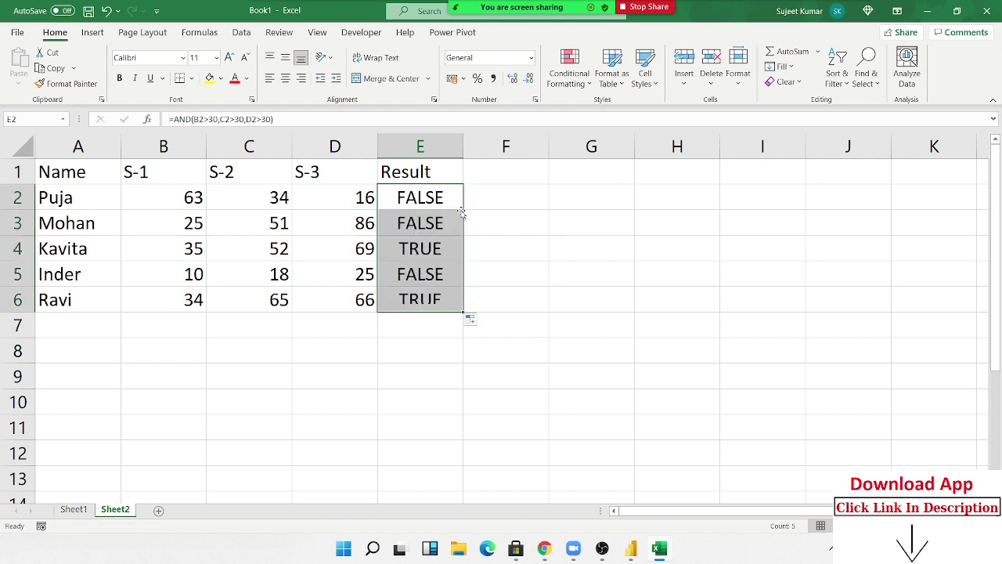
- Check the TRUE/FALSE results against students' scores, such as Ravi's 66 and Puja's 16
{"action": "left_click", "coordinate": [432, 250]}
{"action": "left_click", "coordinate": [423, 297]}
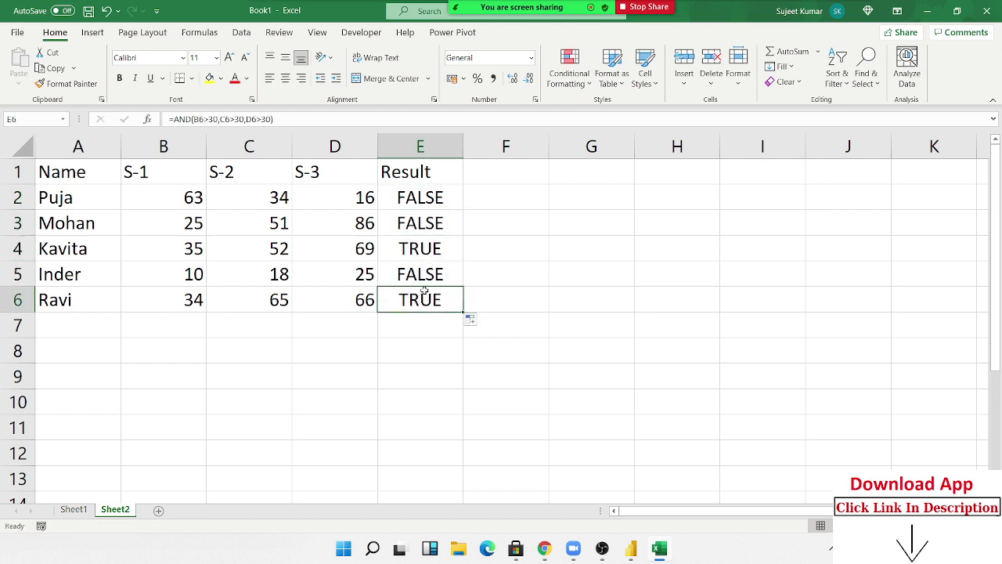
{"action": "left_click", "coordinate": [365, 304]}
{"action": "left_click", "coordinate": [407, 305]}
{"action": "left_click", "coordinate": [432, 231], "text": "ctrl"}
{"action": "left_click", "coordinate": [432, 251]}
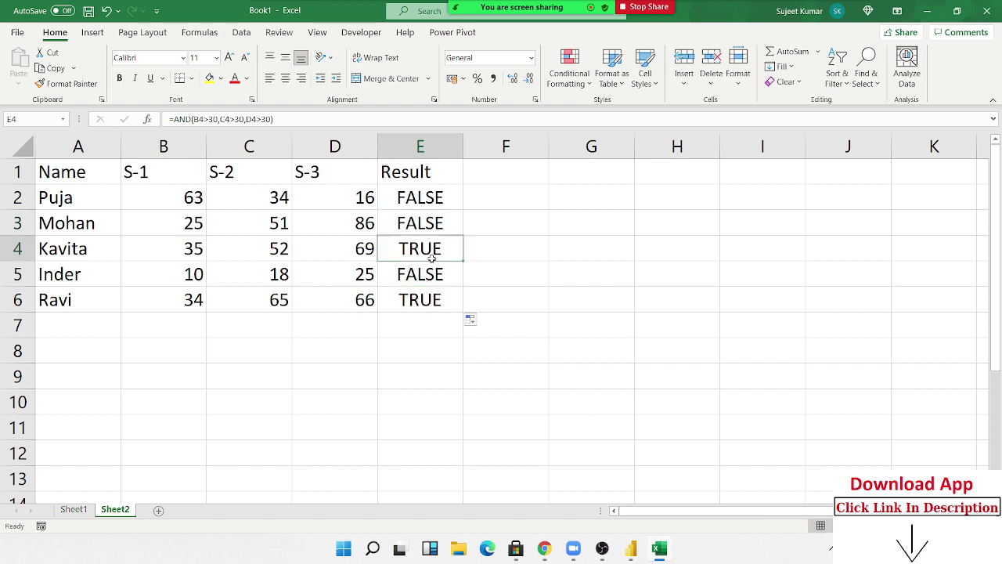
{"action": "left_click", "coordinate": [427, 202]}
{"action": "left_click", "coordinate": [356, 205]}
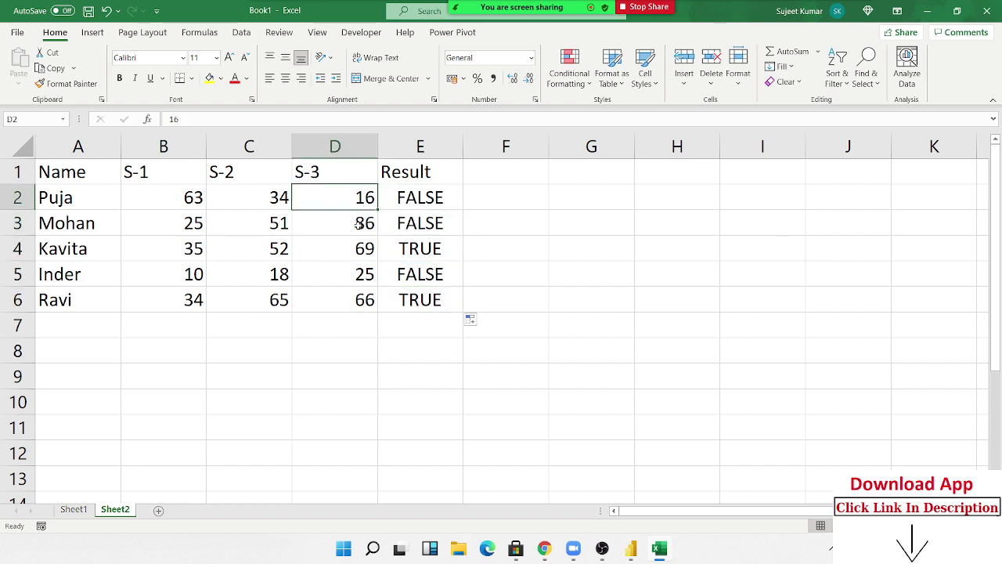
{"action": "left_click", "coordinate": [415, 197]}
{"action": "double_click", "coordinate": [413, 197]}
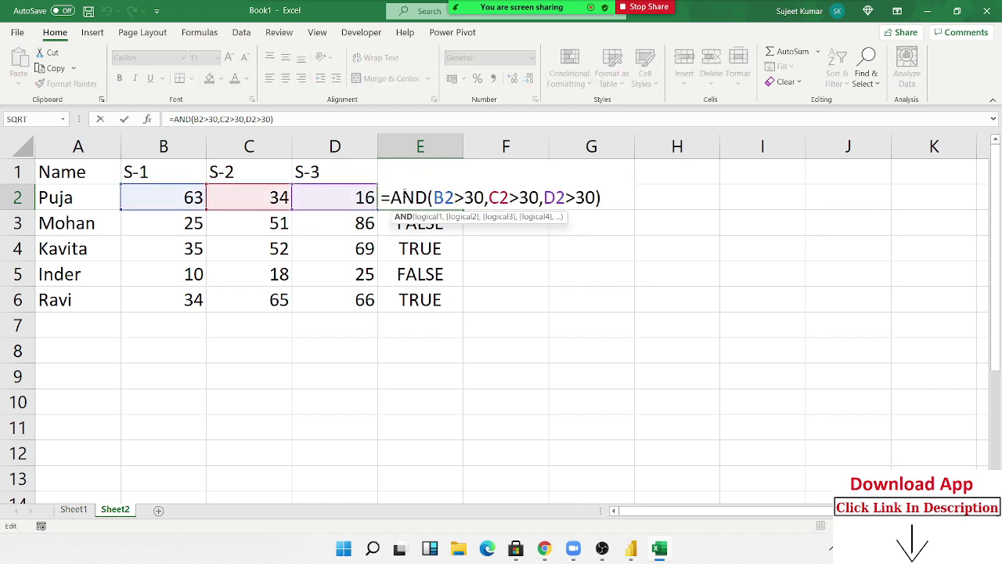
- Change E2 to =IF(AND(B2>30,C2>30,D2>30),"Pass","Fail") and fill it down to E6
{"action": "left_click", "coordinate": [397, 198]}
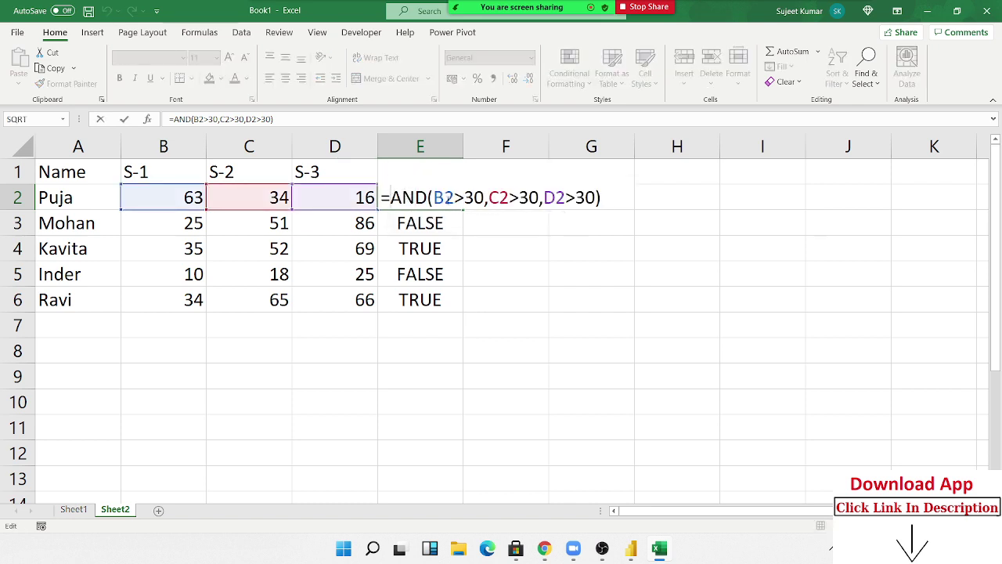
{"action": "type", "text": "if"}
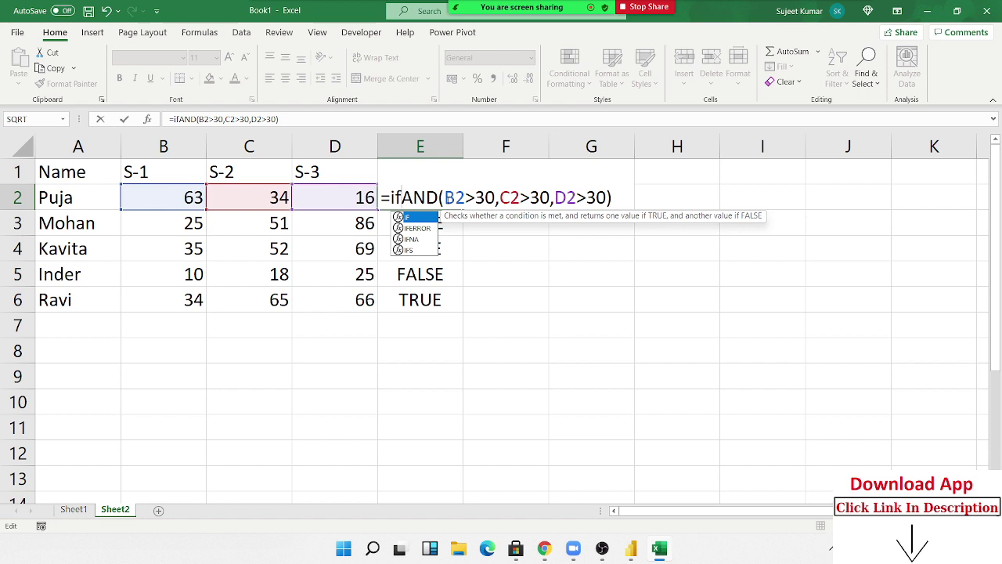
{"action": "key", "text": "Tab"}
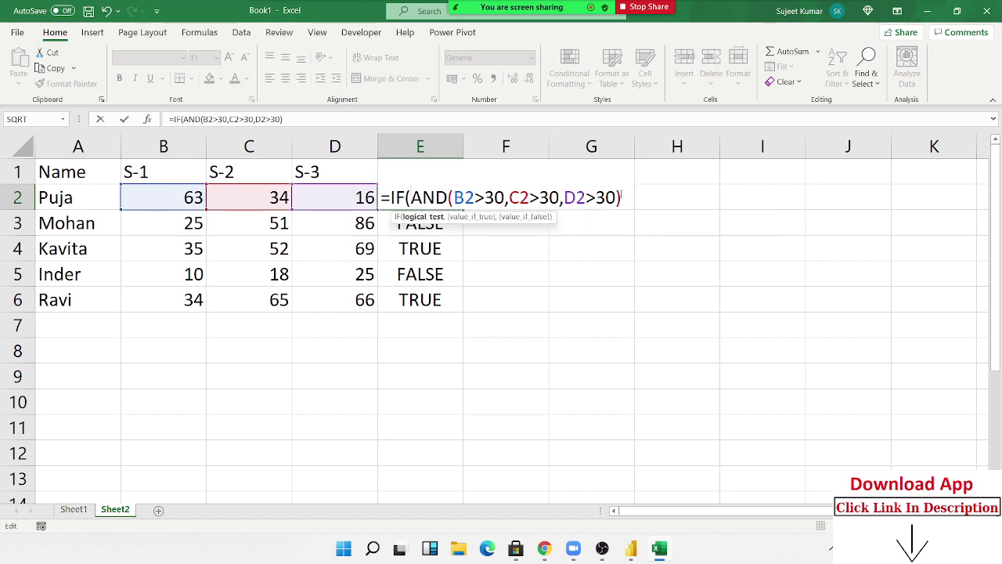
{"action": "key", "text": "End"}
{"action": "type", "text": ",\""}
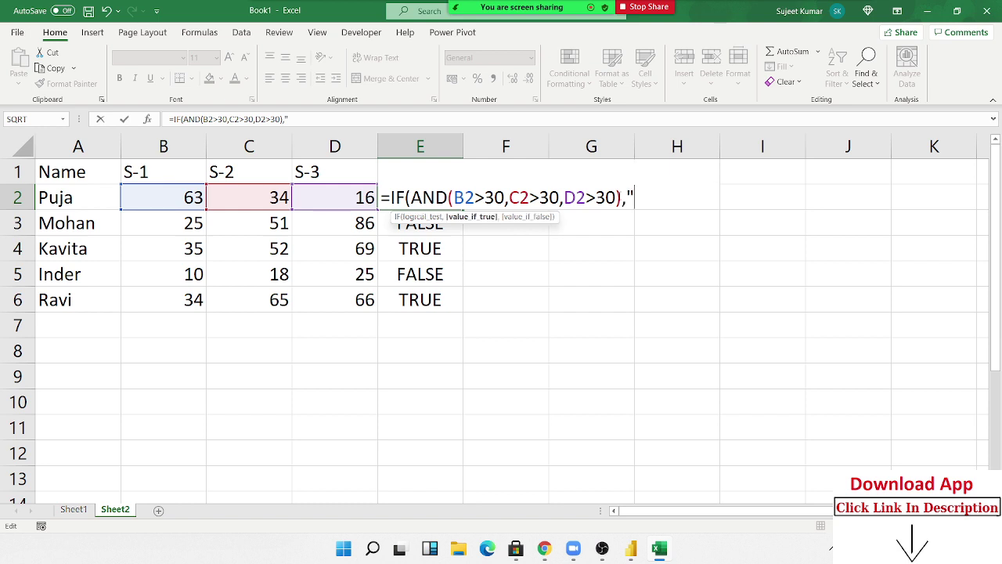
{"action": "type", "text": "Pass\","}
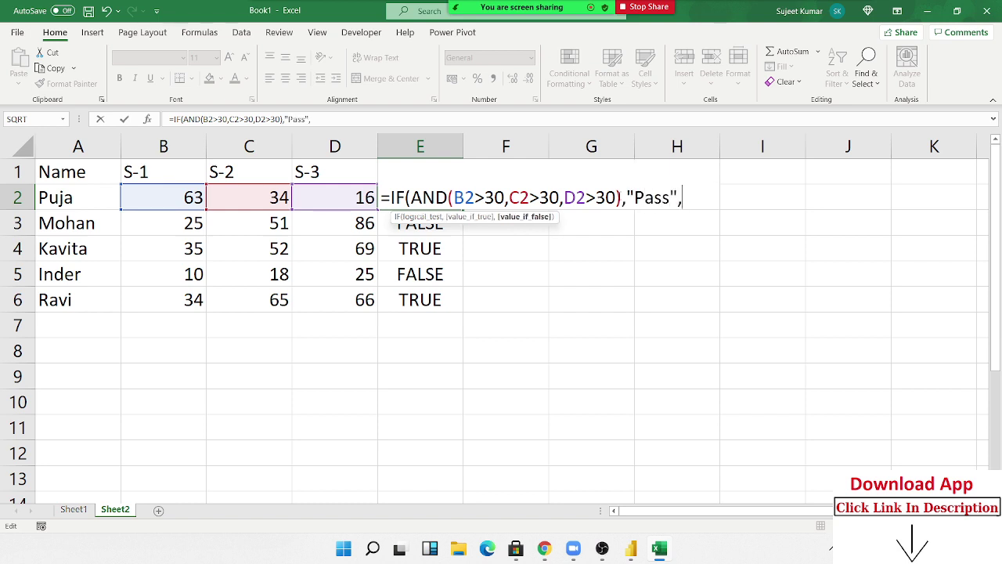
{"action": "type", "text": "\"Fail"}
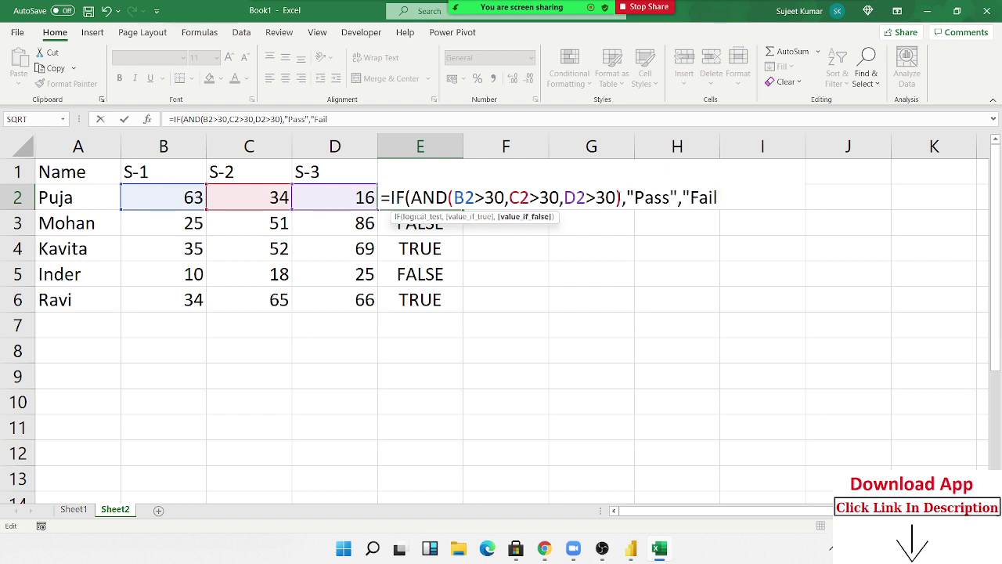
{"action": "type", "text": "\")"}
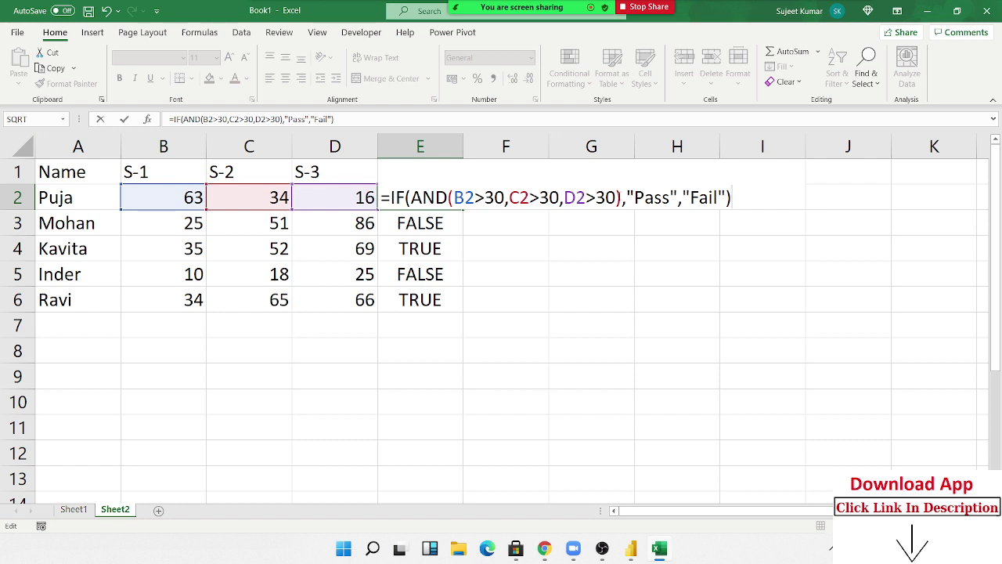
{"action": "key", "text": "Return"}
{"action": "key", "text": "Down"}
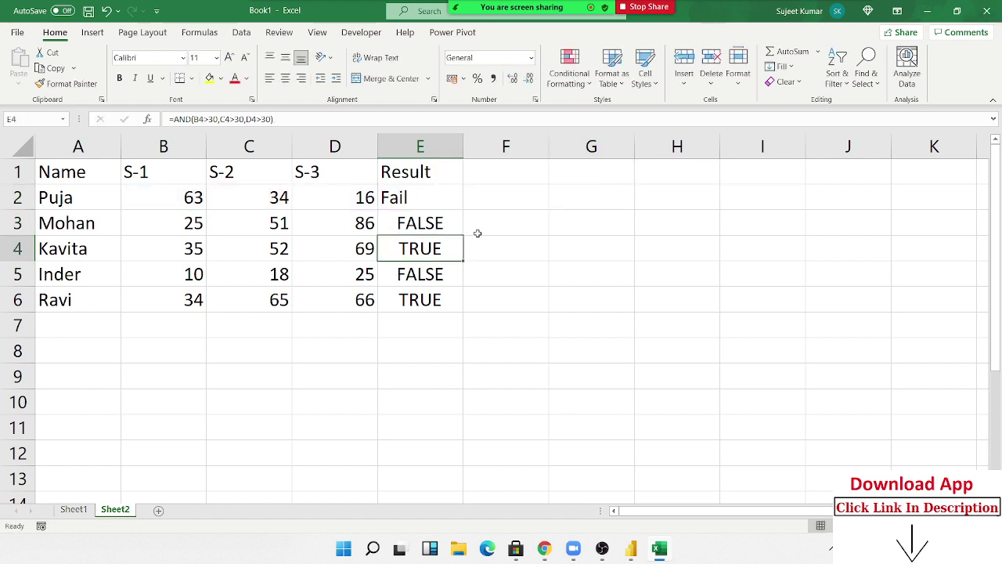
{"action": "left_click", "coordinate": [422, 202]}
{"action": "double_click", "coordinate": [462, 207]}
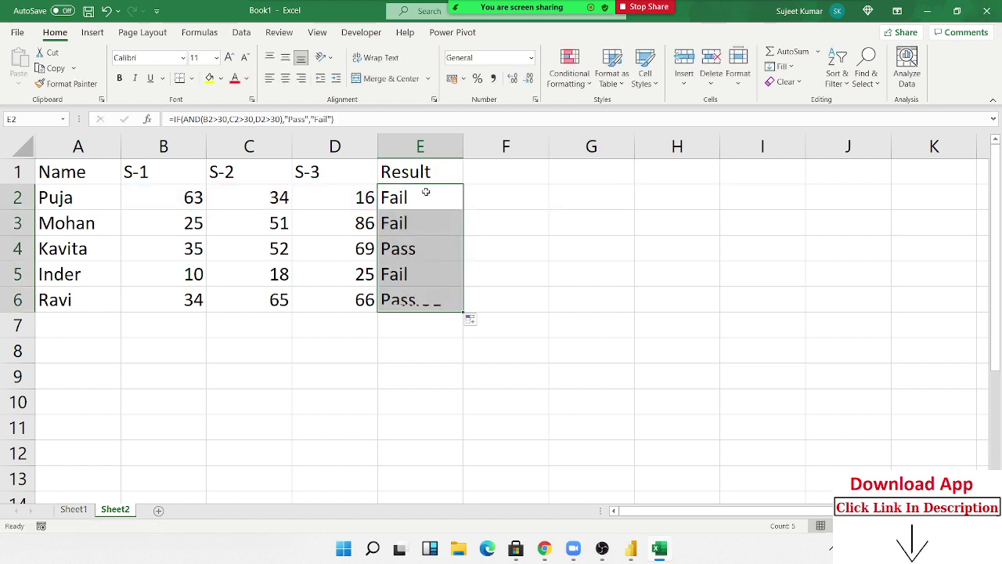
{"action": "double_click", "coordinate": [422, 197]}
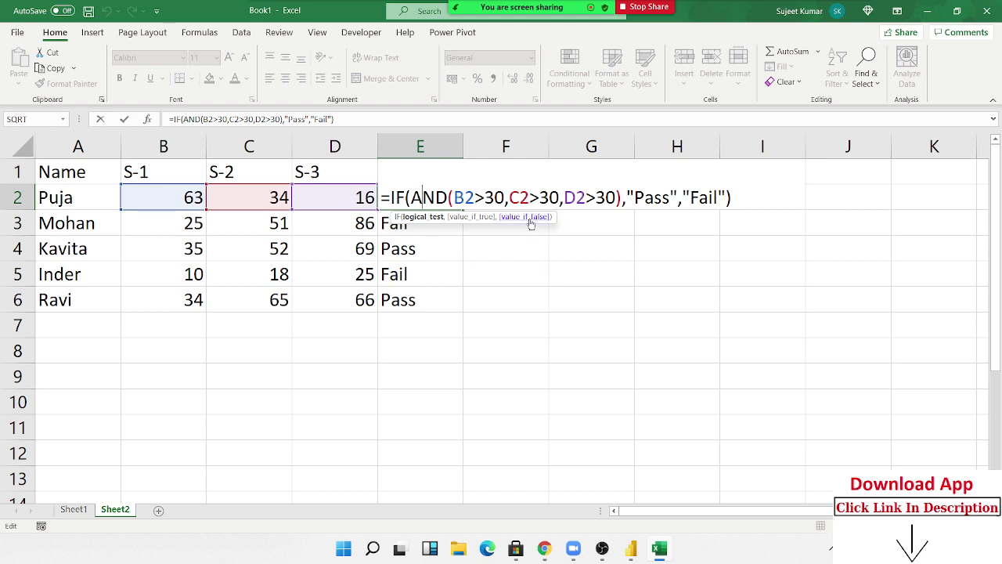
- Highlight the AND condition inside E2's IF formula and finish editing
{"action": "left_click", "coordinate": [422, 196]}
{"action": "left_click_drag", "start_coordinate": [411, 197], "coordinate": [622, 197]}
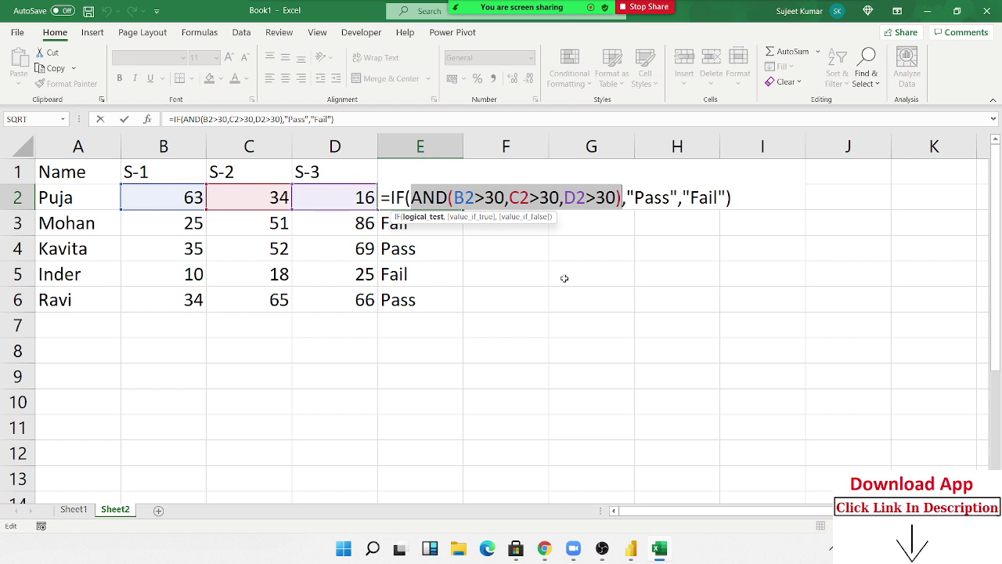
{"action": "key", "text": "Return"}
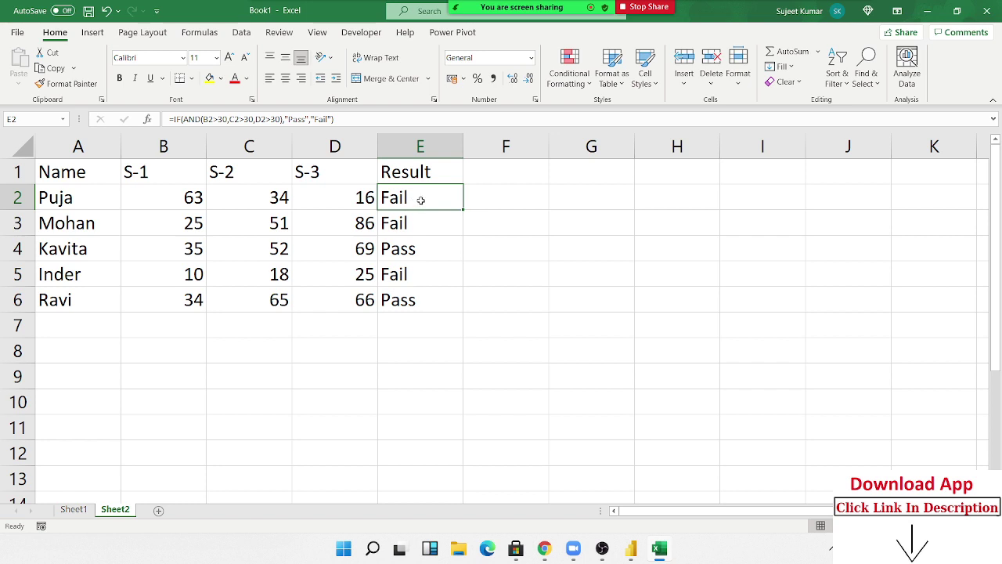
- Compare E2's formula with Puja's scores 63, 34 and 16, ending on F2
{"action": "left_click", "coordinate": [487, 193]}
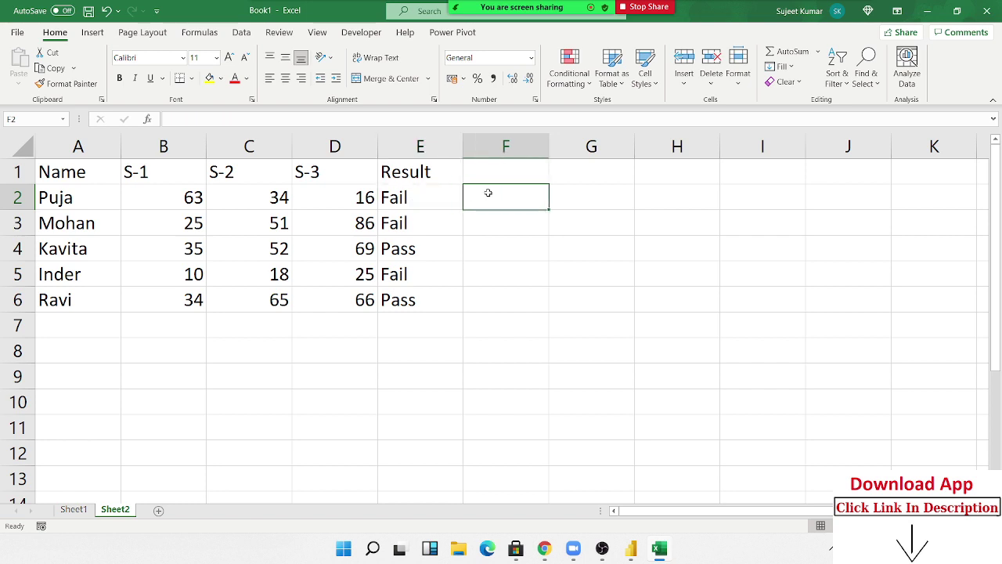
{"action": "left_click", "coordinate": [425, 213]}
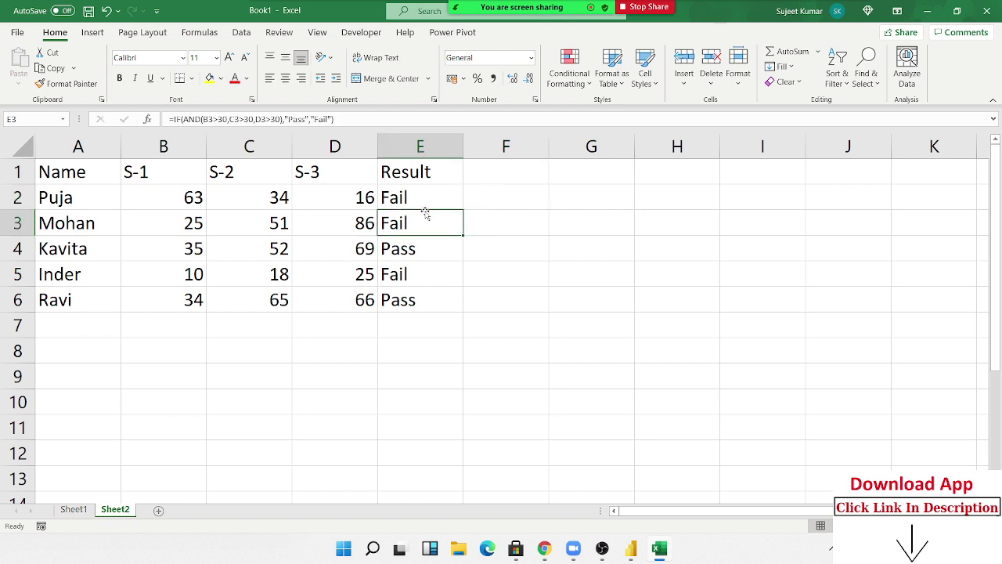
{"action": "left_click", "coordinate": [423, 203]}
{"action": "left_click", "coordinate": [218, 194]}
{"action": "left_click", "coordinate": [129, 196]}
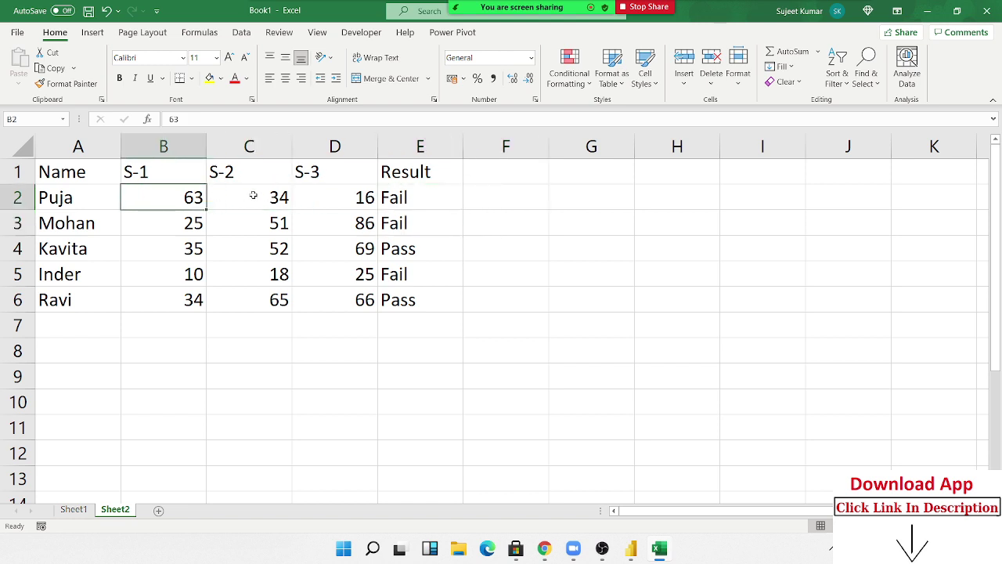
{"action": "left_click", "coordinate": [285, 196]}
{"action": "left_click", "coordinate": [315, 197]}
{"action": "left_click", "coordinate": [390, 194]}
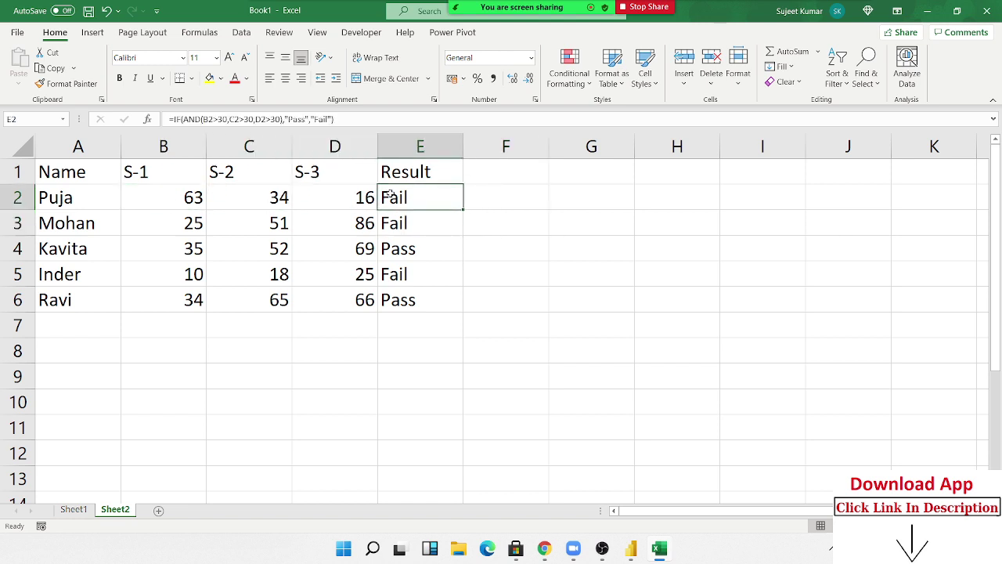
{"action": "left_click", "coordinate": [478, 210]}
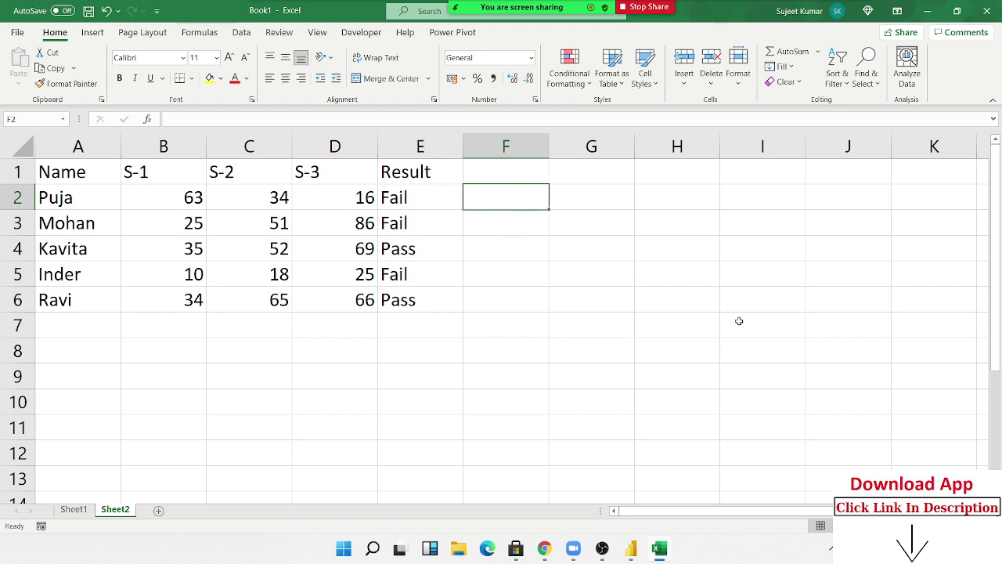
- Type =IF(B2>30,IF(C2>30,IF(D2>30,"Pass","S3 Fail"),"S2 Fail"),"S1 Fail") into F2
{"action": "type", "text": "="}
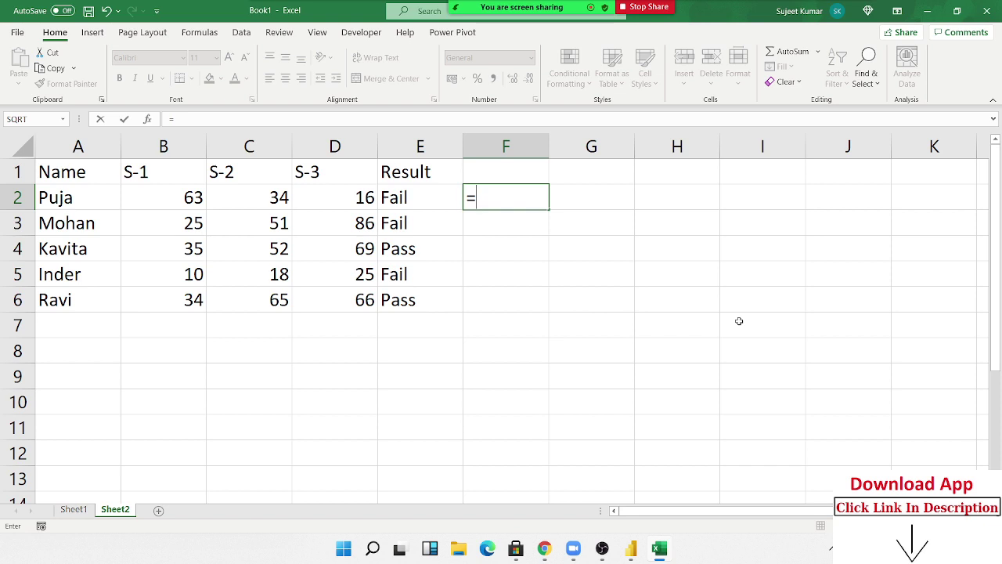
{"action": "type", "text": "if"}
{"action": "key", "text": "Tab"}
{"action": "left_click", "coordinate": [172, 198]}
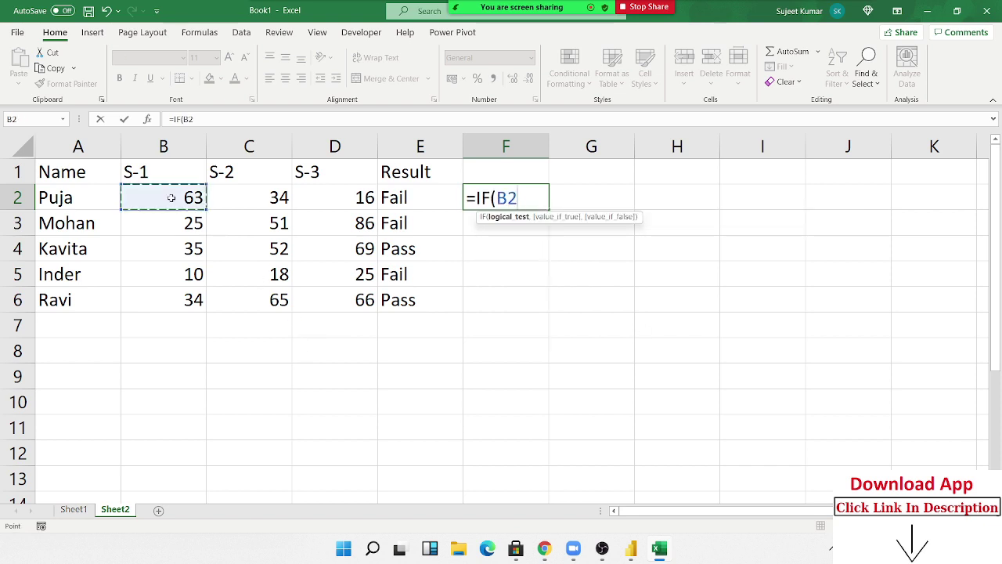
{"action": "type", "text": ">="}
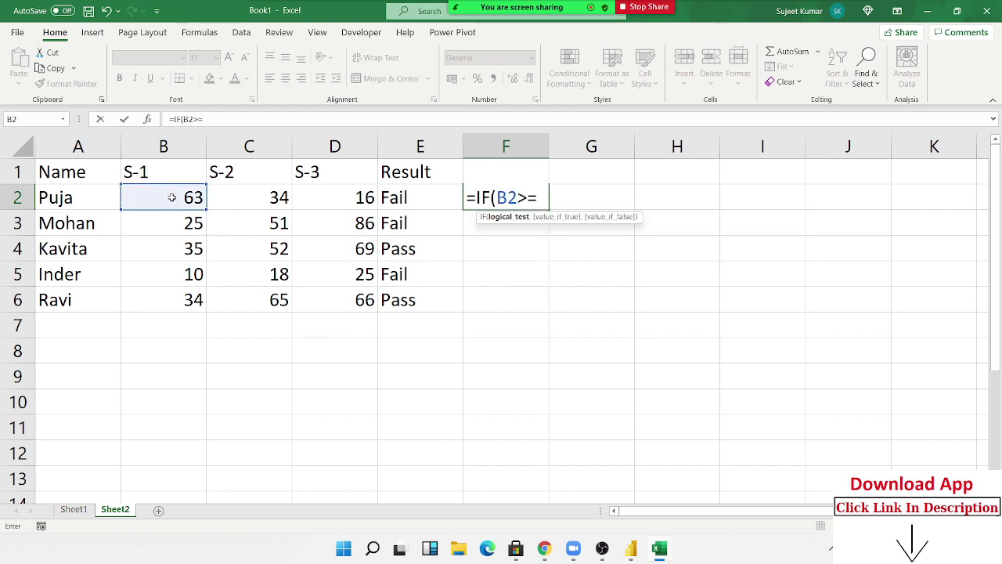
{"action": "key", "text": "BackSpace"}
{"action": "type", "text": "30"}
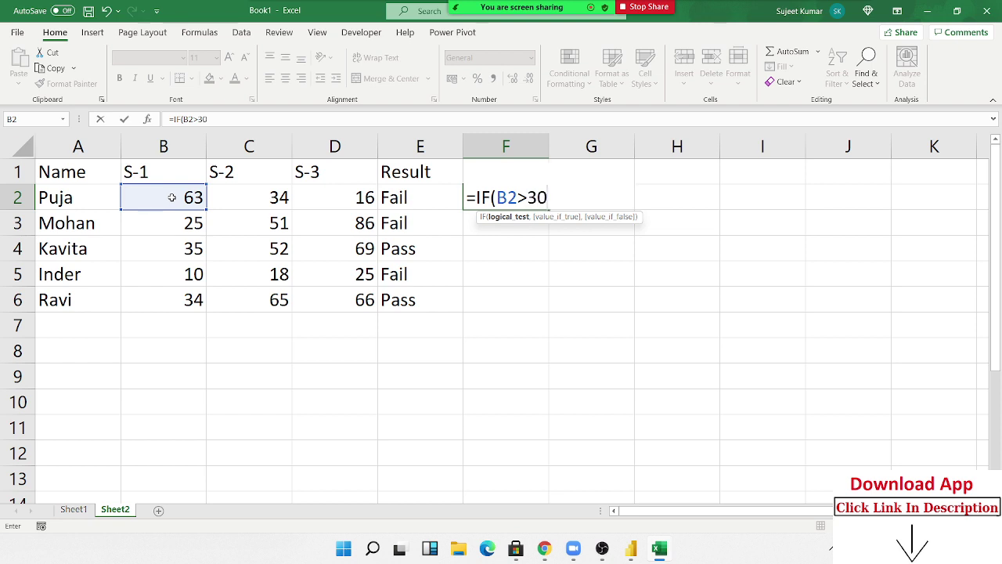
{"action": "type", "text": ",if"}
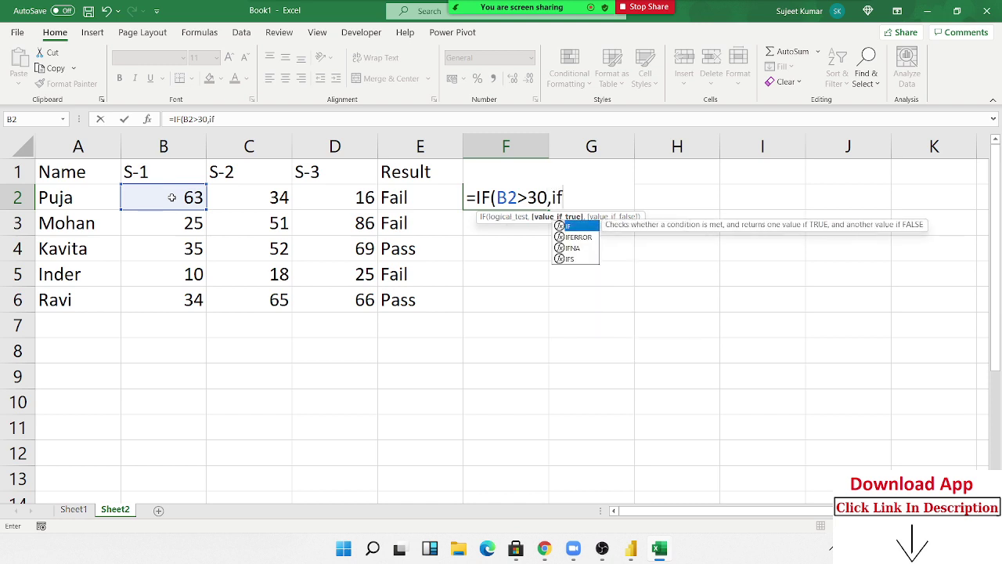
{"action": "type", "text": "("}
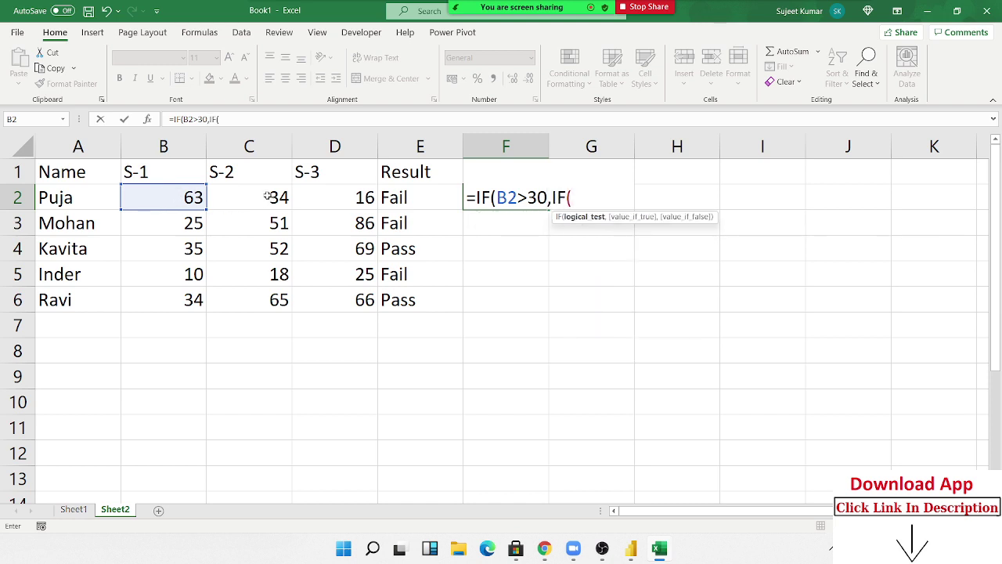
{"action": "left_click", "coordinate": [267, 197]}
{"action": "type", "text": ">"}
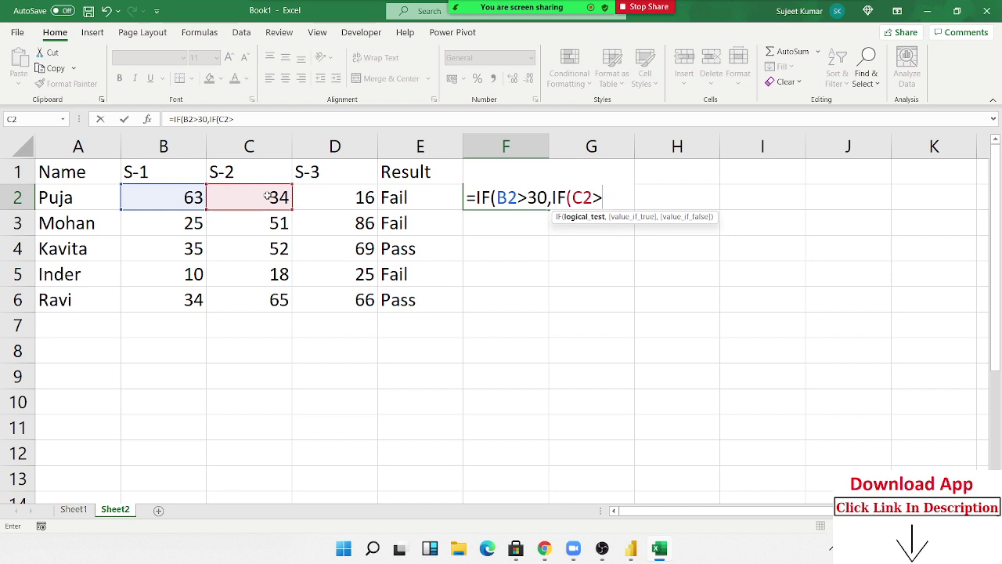
{"action": "type", "text": "30,"}
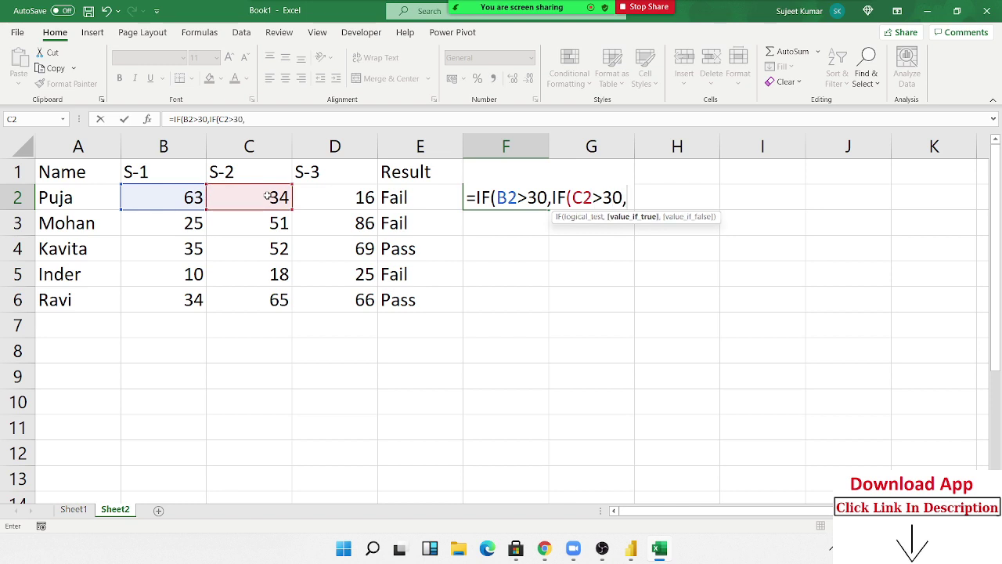
{"action": "type", "text": "if("}
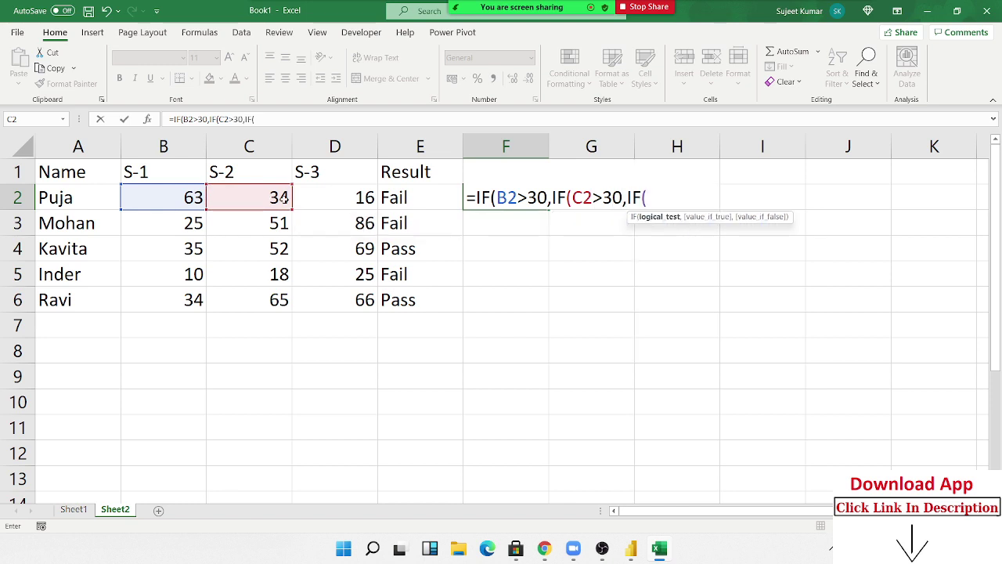
{"action": "left_click", "coordinate": [346, 202]}
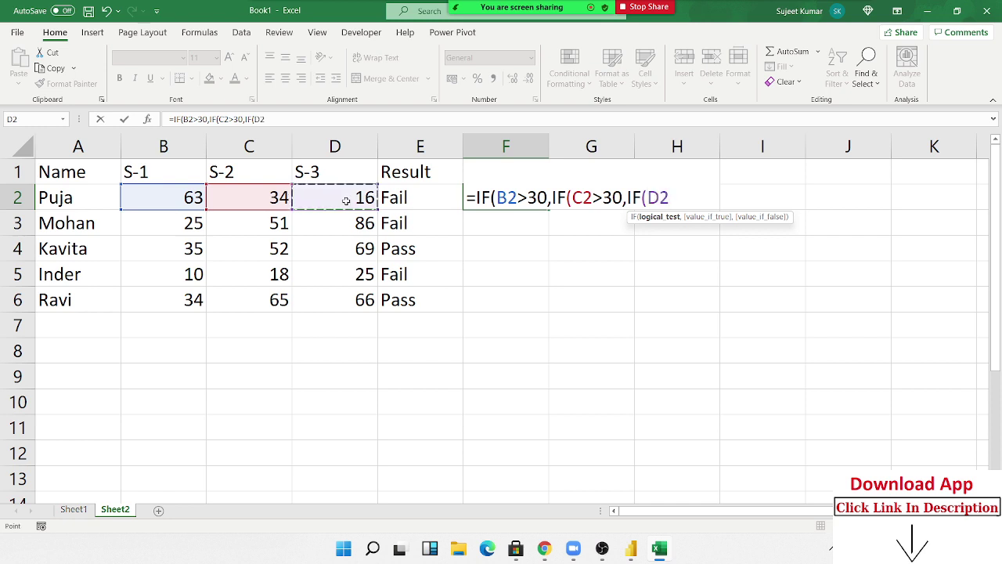
{"action": "type", "text": ">30"}
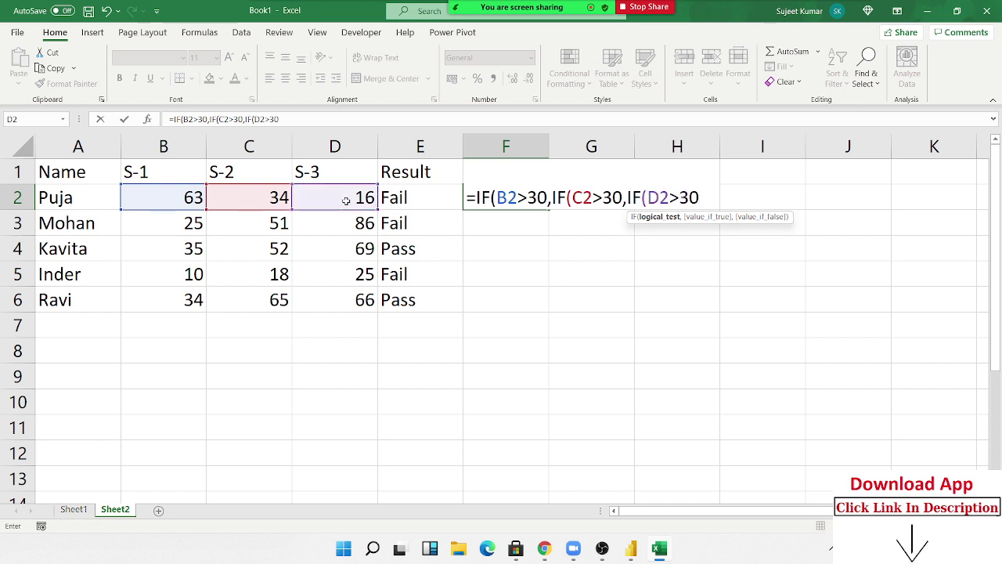
{"action": "type", "text": ","}
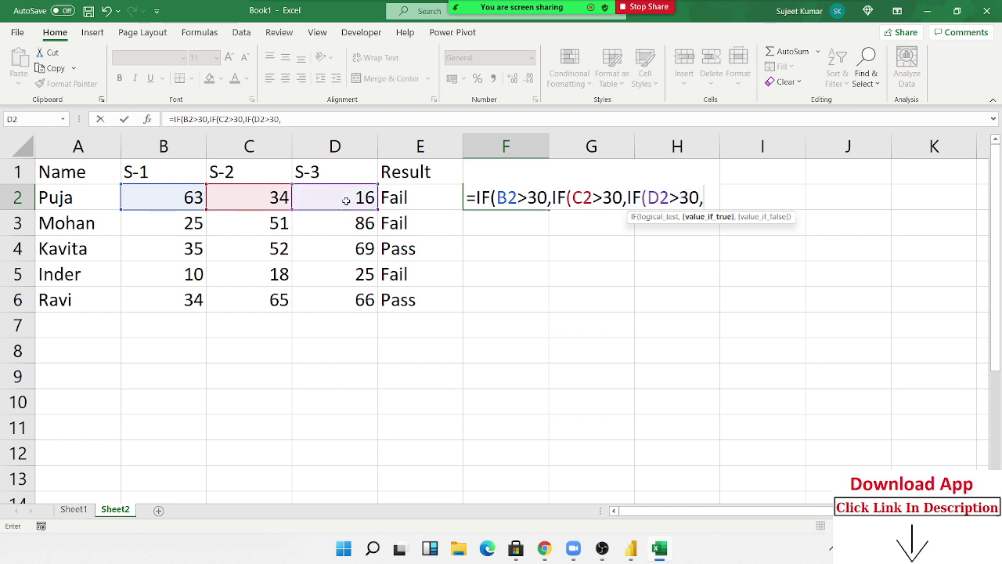
{"action": "type", "text": "\"P"}
{"action": "type", "text": "ass"}
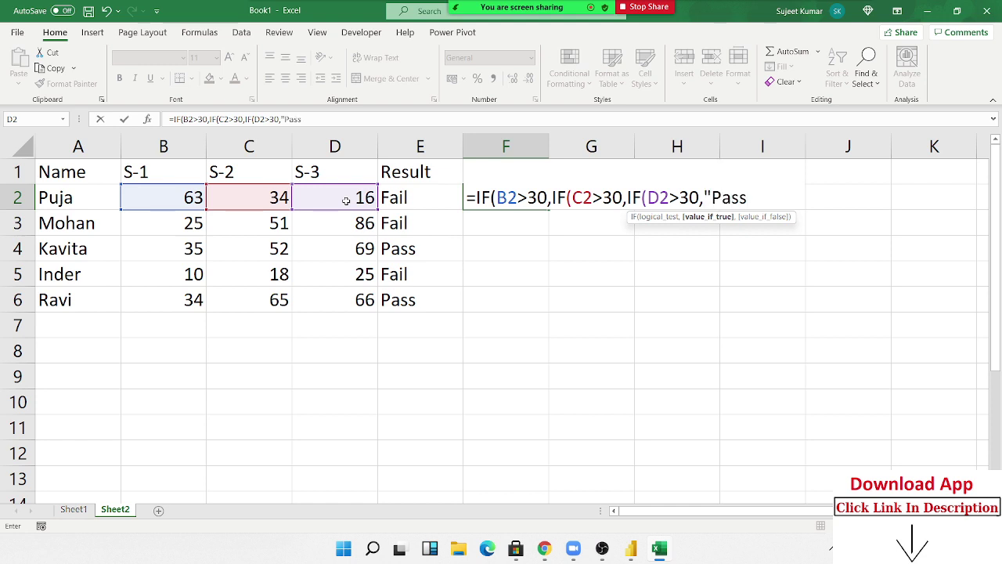
{"action": "type", "text": "\","}
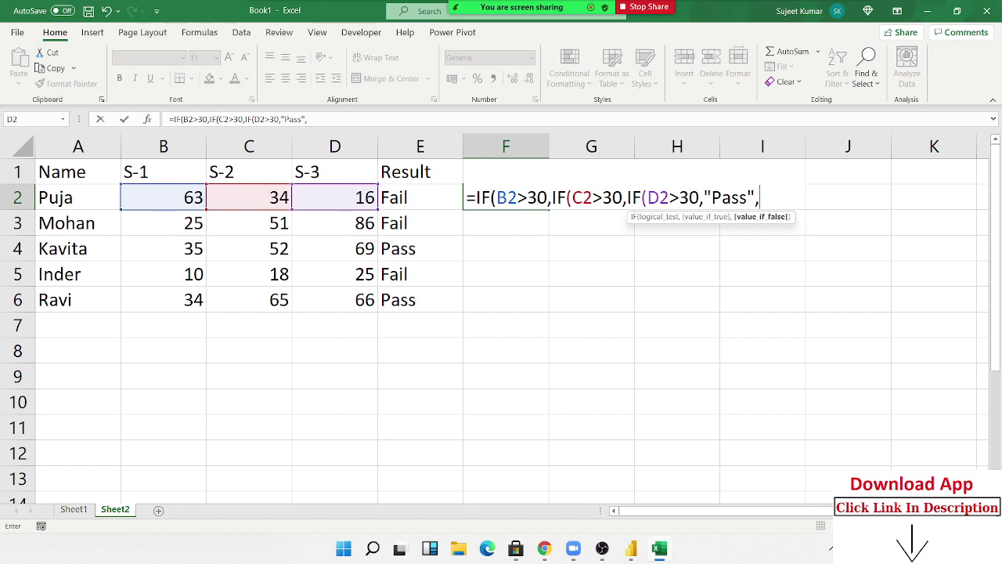
{"action": "type", "text": "\"S"}
{"action": "type", "text": "3 Fai"}
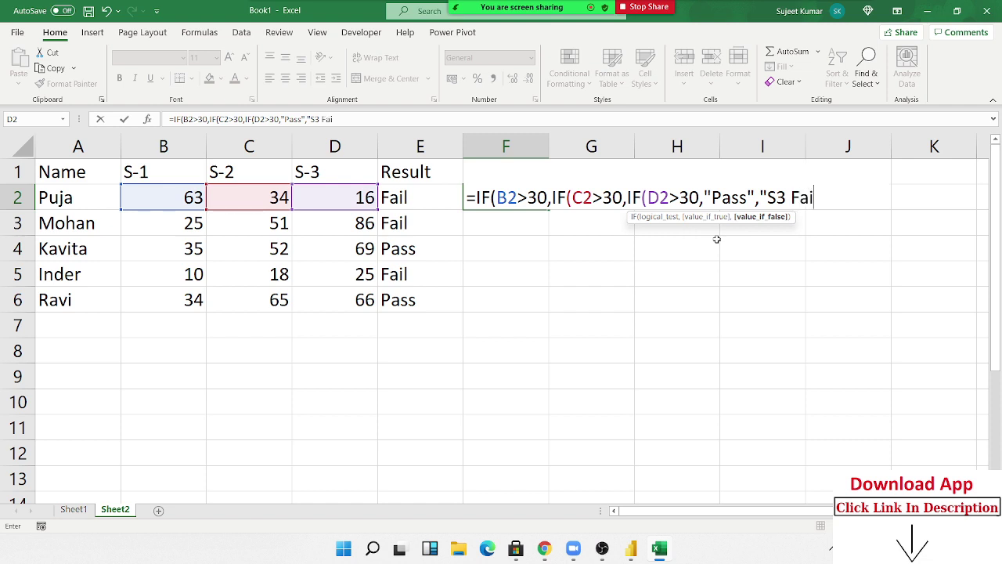
{"action": "type", "text": "l\""}
{"action": "type", "text": ")"}
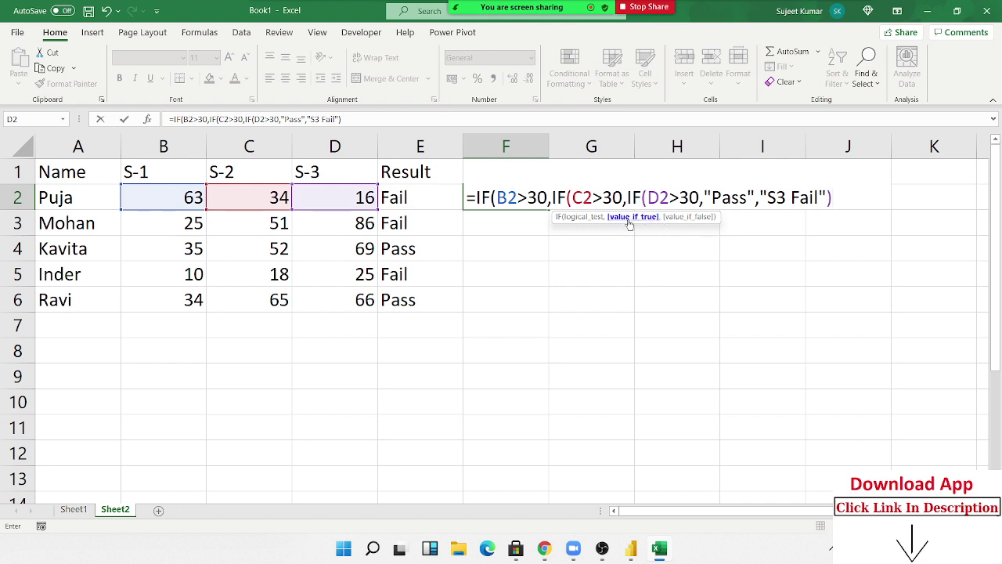
{"action": "type", "text": ","}
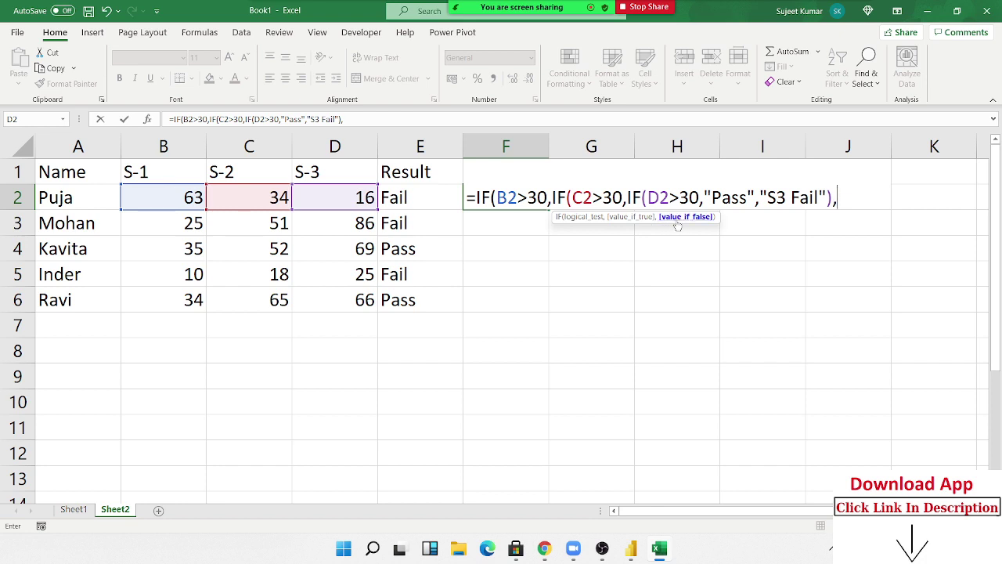
{"action": "type", "text": "\""}
{"action": "type", "text": "S2"}
{"action": "type", "text": " Fail\""}
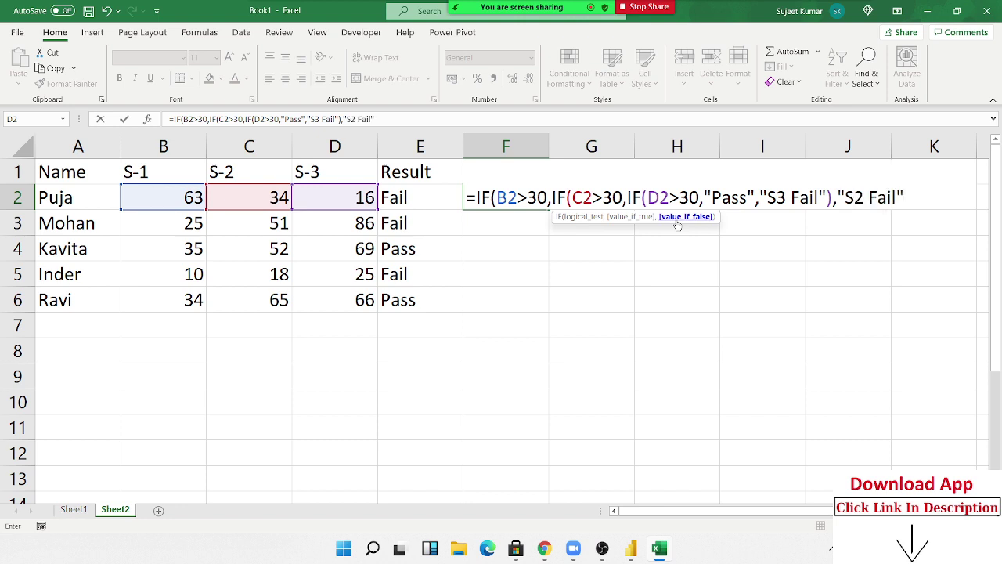
{"action": "type", "text": ")"}
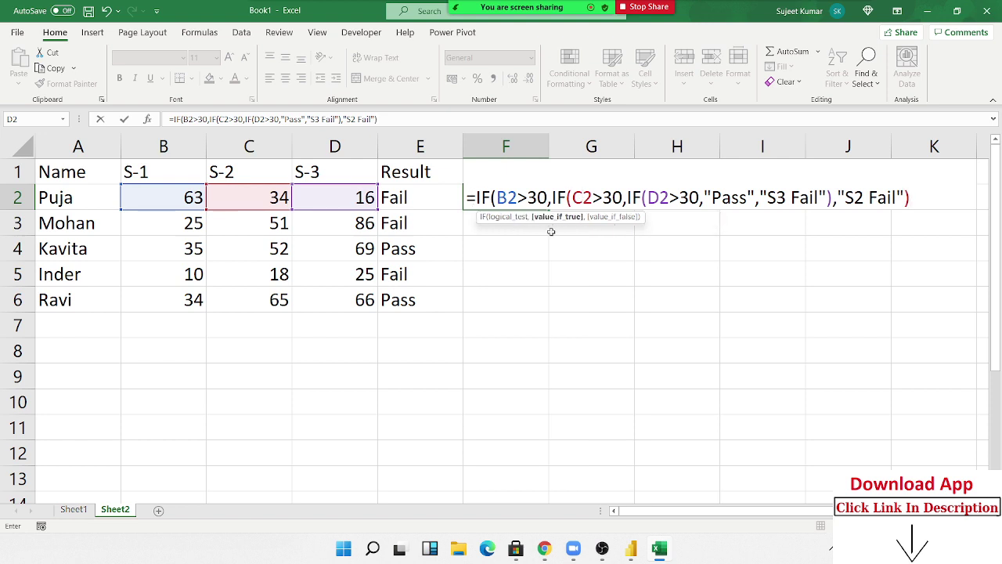
{"action": "type", "text": ","}
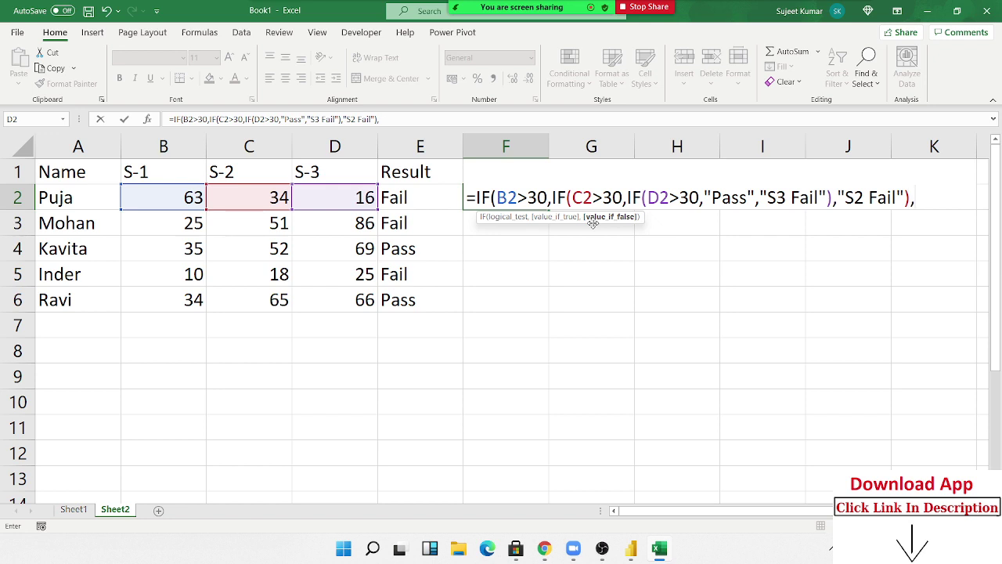
{"action": "type", "text": "\"S1"}
{"action": "type", "text": " DF"}
{"action": "key", "text": "BackSpace"}
{"action": "key", "text": "BackSpace"}
{"action": "type", "text": "Fail"}
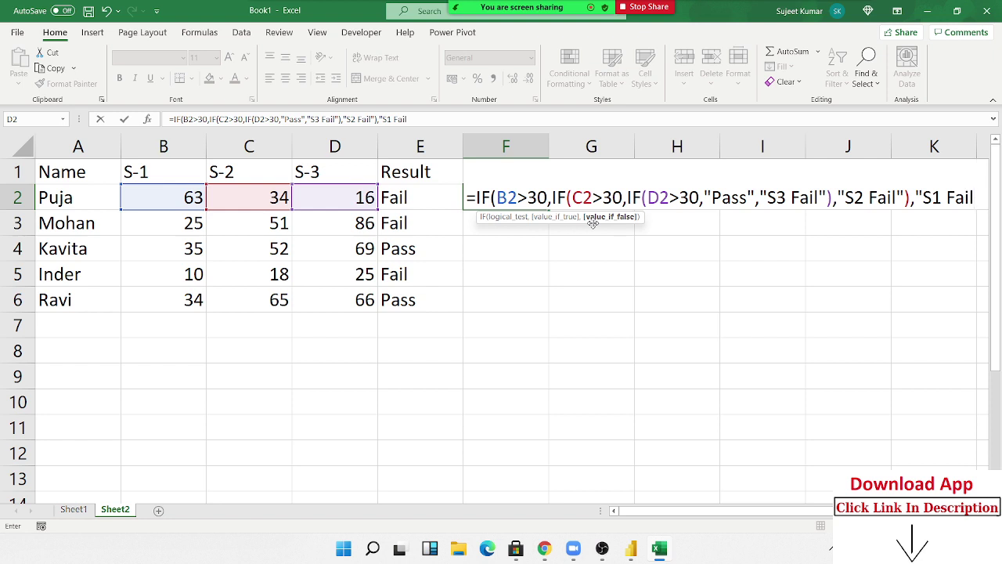
{"action": "type", "text": "\""}
{"action": "type", "text": ")"}
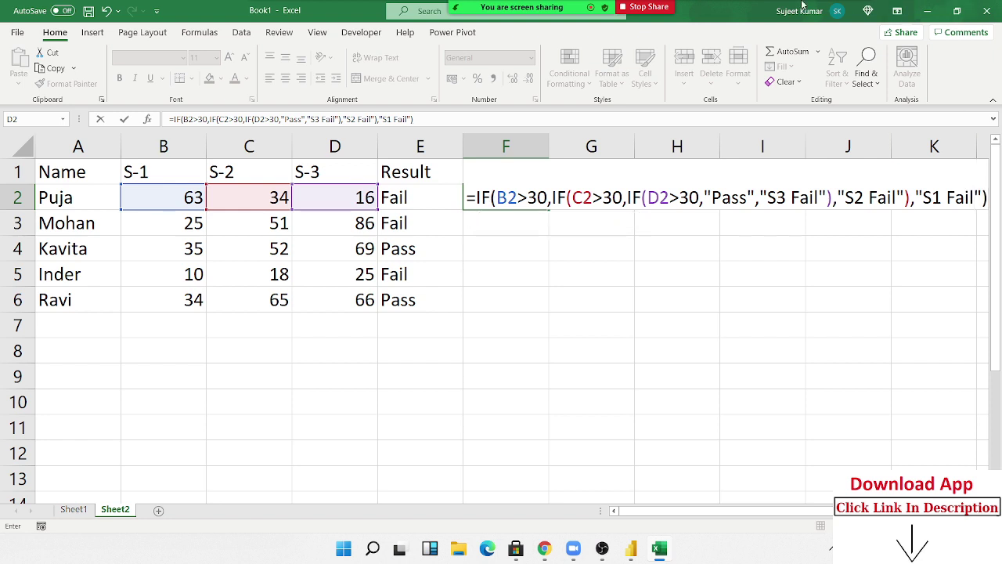
- Annotate B2>30 with an underline and arrows to the next IF and to S1 Fail
{"action": "left_click", "coordinate": [681, 15]}
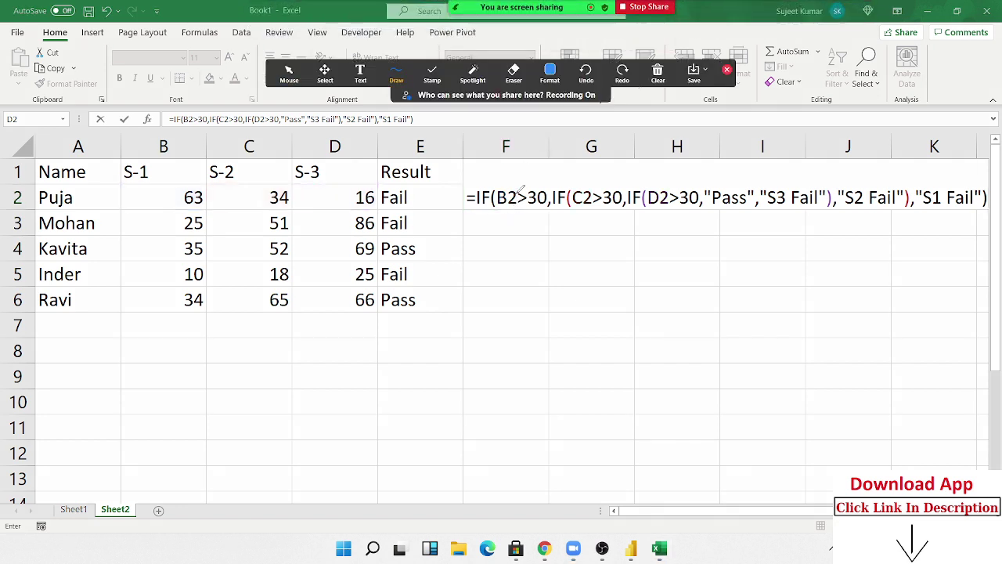
{"action": "left_click_drag", "start_coordinate": [501, 207], "coordinate": [546, 202]}
{"action": "mouse_move", "coordinate": [540, 186]}
{"action": "left_mouse_down"}
{"action": "mouse_move", "coordinate": [561, 162]}
{"action": "mouse_move", "coordinate": [583, 182]}
{"action": "left_mouse_up"}
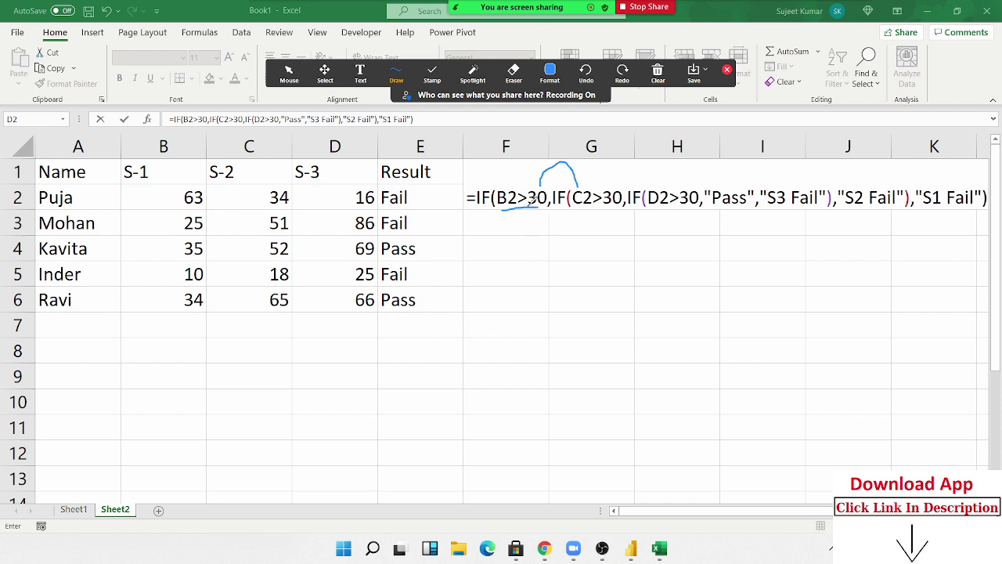
{"action": "mouse_move", "coordinate": [529, 208]}
{"action": "left_mouse_down"}
{"action": "mouse_move", "coordinate": [687, 357]}
{"action": "mouse_move", "coordinate": [946, 216]}
{"action": "left_mouse_up"}
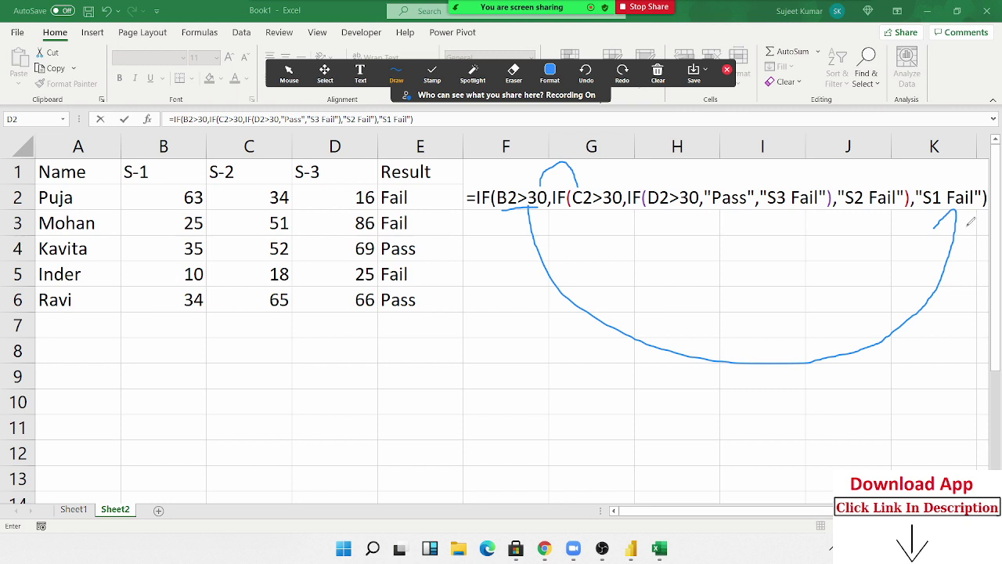
{"action": "left_click_drag", "start_coordinate": [956, 210], "coordinate": [962, 233]}
- Annotate C2>30 and D2>30 with arrows to S2 Fail, Pass and S3 Fail
{"action": "mouse_move", "coordinate": [578, 206]}
{"action": "left_mouse_down"}
{"action": "mouse_move", "coordinate": [630, 201]}
{"action": "mouse_move", "coordinate": [681, 165]}
{"action": "mouse_move", "coordinate": [689, 189]}
{"action": "left_mouse_up"}
{"action": "mouse_move", "coordinate": [607, 205]}
{"action": "left_mouse_down"}
{"action": "mouse_move", "coordinate": [631, 262]}
{"action": "mouse_move", "coordinate": [789, 285]}
{"action": "mouse_move", "coordinate": [860, 242]}
{"action": "mouse_move", "coordinate": [866, 213]}
{"action": "mouse_move", "coordinate": [847, 226]}
{"action": "mouse_move", "coordinate": [864, 228]}
{"action": "mouse_move", "coordinate": [868, 242]}
{"action": "left_mouse_up"}
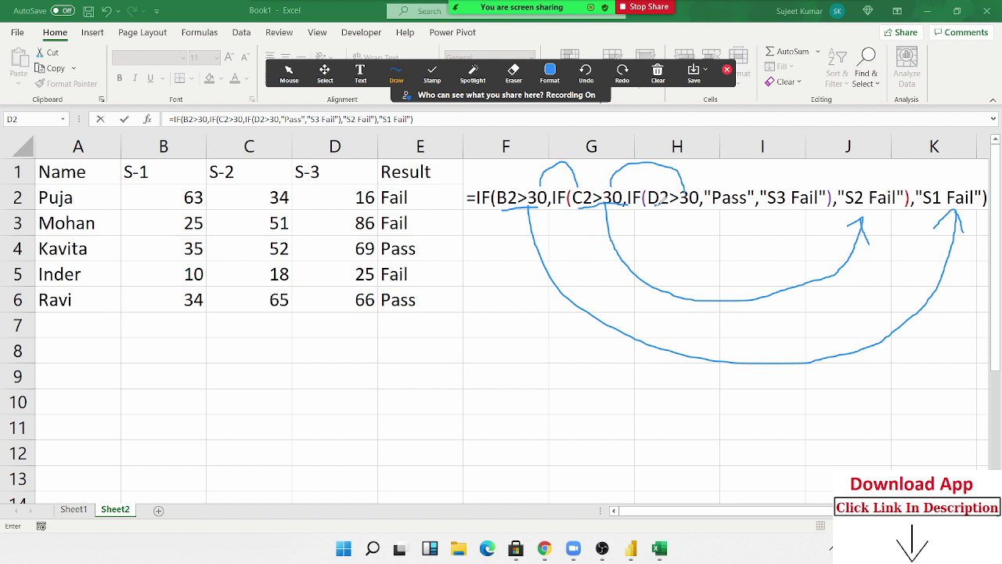
{"action": "left_click_drag", "start_coordinate": [658, 204], "coordinate": [691, 205]}
{"action": "mouse_move", "coordinate": [692, 184]}
{"action": "left_mouse_down"}
{"action": "mouse_move", "coordinate": [688, 166]}
{"action": "mouse_move", "coordinate": [710, 154]}
{"action": "mouse_move", "coordinate": [727, 189]}
{"action": "left_mouse_up"}
{"action": "mouse_move", "coordinate": [670, 203]}
{"action": "left_mouse_down"}
{"action": "mouse_move", "coordinate": [677, 238]}
{"action": "mouse_move", "coordinate": [792, 252]}
{"action": "mouse_move", "coordinate": [810, 205]}
{"action": "left_mouse_up"}
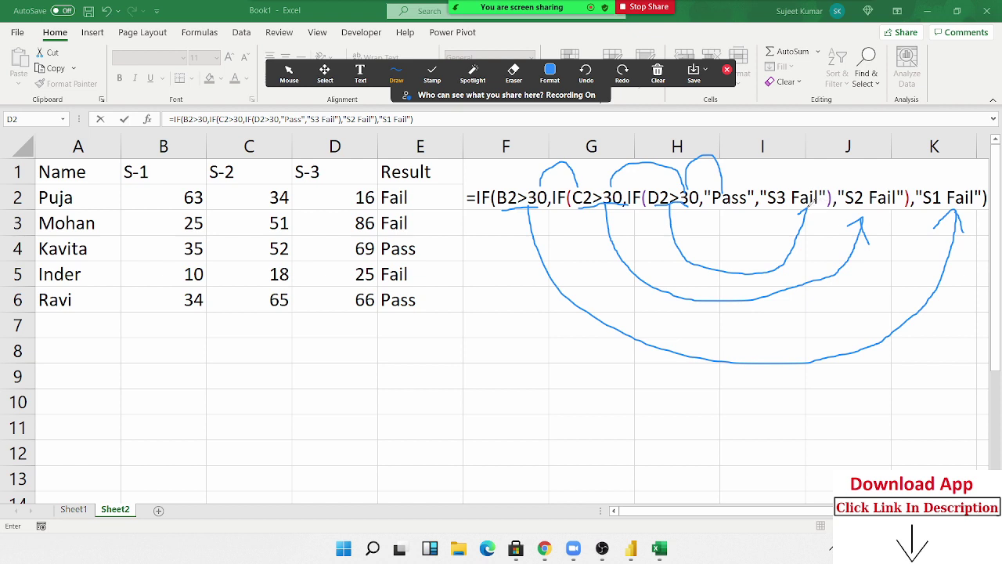
{"action": "left_click_drag", "start_coordinate": [800, 219], "coordinate": [812, 222]}
{"action": "left_click_drag", "start_coordinate": [504, 205], "coordinate": [564, 200]}
{"action": "left_click", "coordinate": [727, 71]}
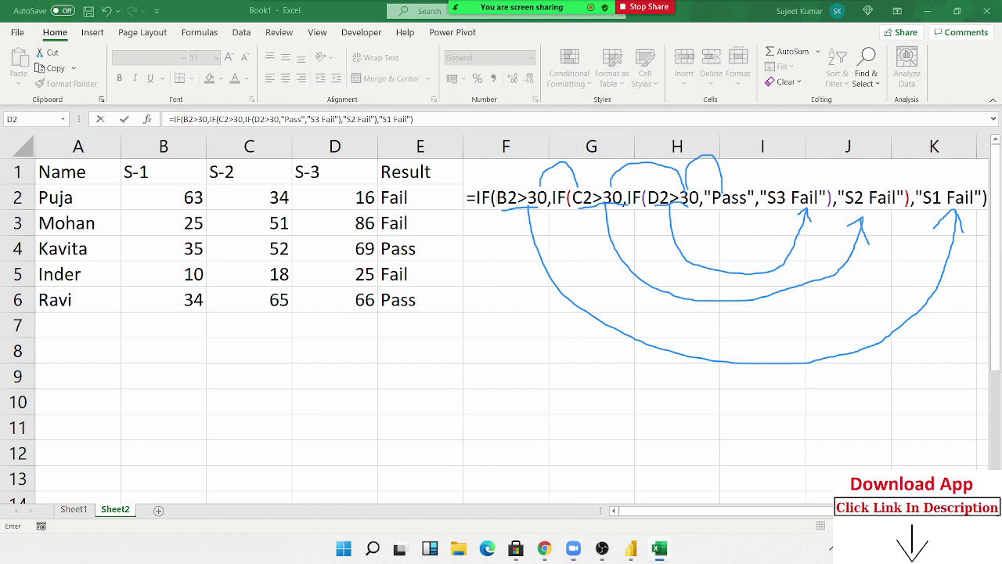
- Commit the nested IF formula in F2, which shows S3 Fail
{"action": "double_click", "coordinate": [498, 198]}
{"action": "key", "text": "Return"}
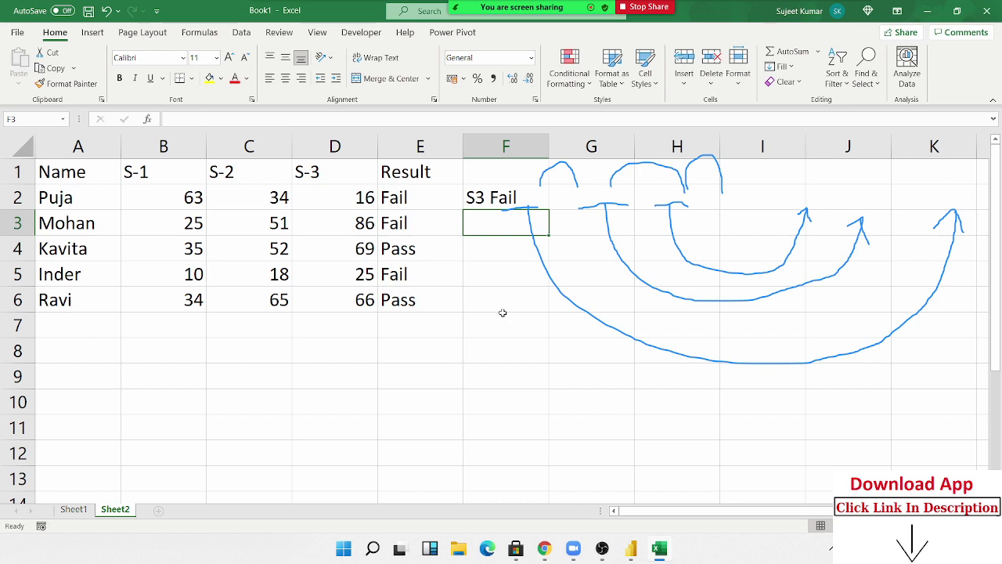
{"action": "left_click", "coordinate": [561, 338]}
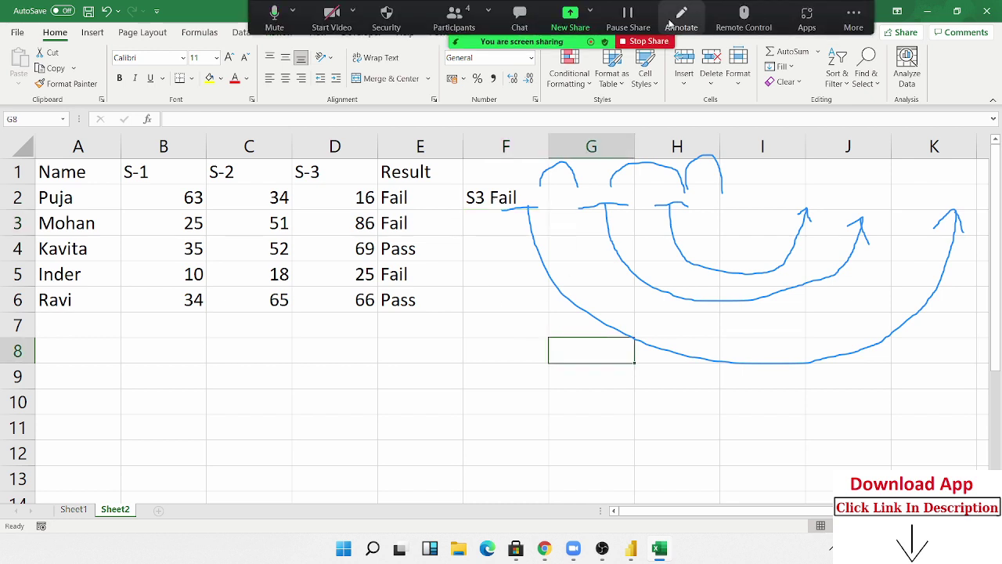
- Clear all hand-drawn annotations from the screen
{"action": "left_click", "coordinate": [681, 18]}
{"action": "left_click", "coordinate": [657, 70]}
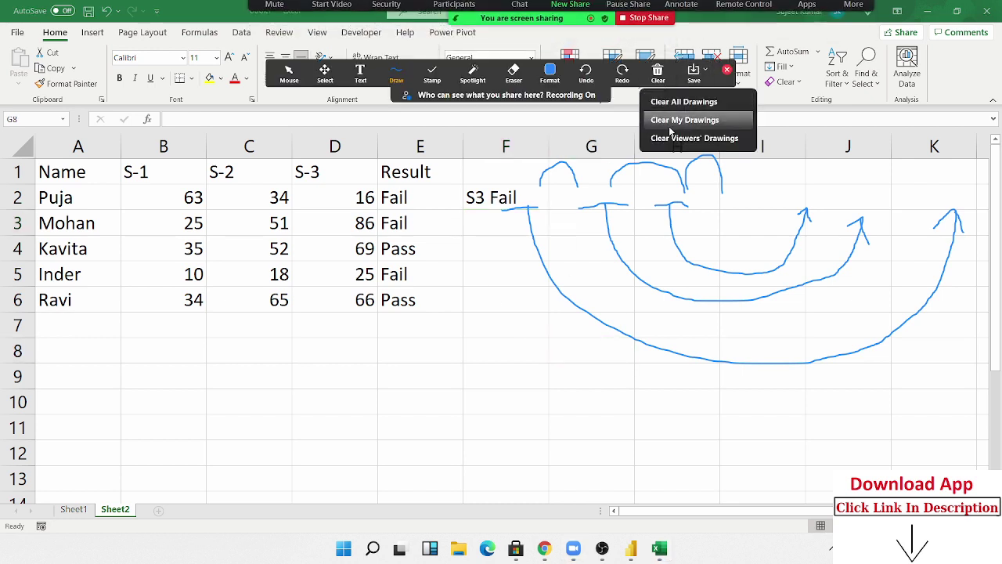
{"action": "left_click", "coordinate": [670, 122]}
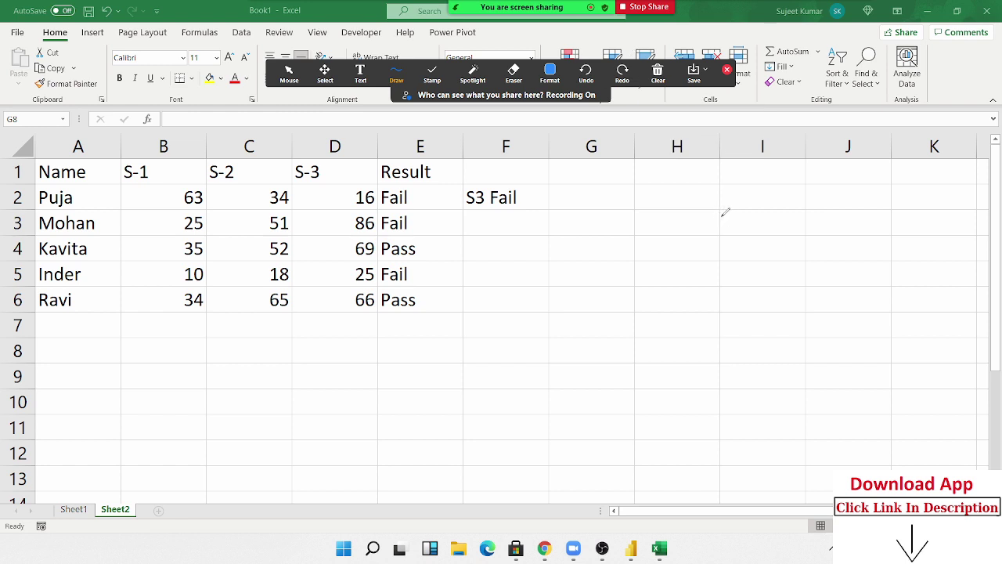
{"action": "left_click_drag", "start_coordinate": [738, 197], "coordinate": [732, 253]}
{"action": "mouse_move", "coordinate": [656, 266]}
{"action": "left_mouse_down"}
{"action": "mouse_move", "coordinate": [807, 249]}
{"action": "mouse_move", "coordinate": [813, 288]}
{"action": "left_mouse_up"}
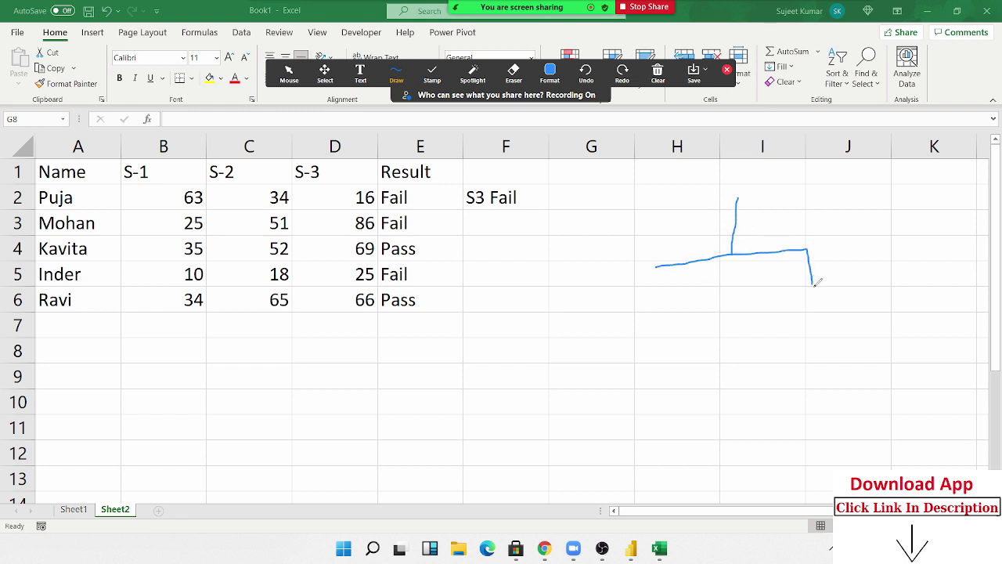
{"action": "left_click_drag", "start_coordinate": [654, 266], "coordinate": [669, 326]}
{"action": "mouse_move", "coordinate": [753, 220]}
{"action": "left_mouse_down"}
{"action": "mouse_move", "coordinate": [753, 229]}
{"action": "mouse_move", "coordinate": [763, 213]}
{"action": "mouse_move", "coordinate": [703, 246]}
{"action": "mouse_move", "coordinate": [718, 222]}
{"action": "left_mouse_up"}
{"action": "left_click_drag", "start_coordinate": [813, 285], "coordinate": [814, 298]}
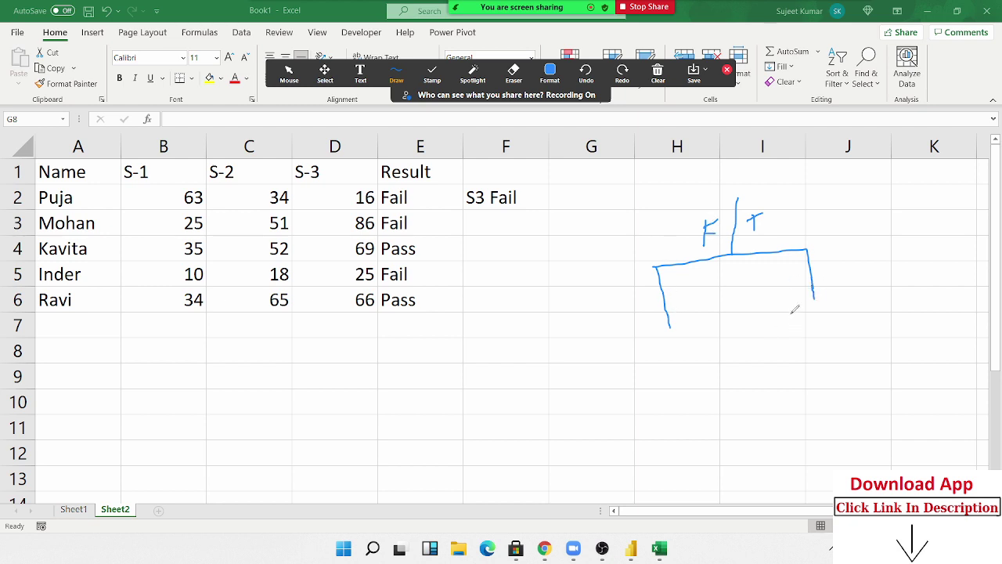
{"action": "mouse_move", "coordinate": [789, 311]}
{"action": "left_mouse_down"}
{"action": "mouse_move", "coordinate": [840, 303]}
{"action": "mouse_move", "coordinate": [877, 354]}
{"action": "left_mouse_up"}
{"action": "left_click_drag", "start_coordinate": [790, 311], "coordinate": [806, 362]}
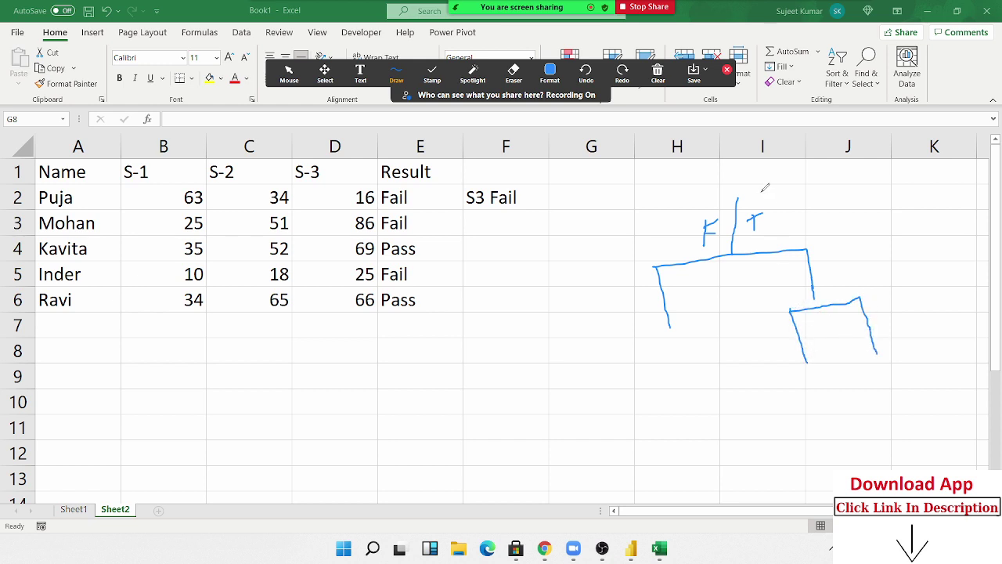
{"action": "mouse_move", "coordinate": [834, 257]}
{"action": "left_mouse_down"}
{"action": "mouse_move", "coordinate": [843, 287]}
{"action": "mouse_move", "coordinate": [853, 251]}
{"action": "left_mouse_up"}
{"action": "mouse_move", "coordinate": [777, 270]}
{"action": "left_mouse_down"}
{"action": "mouse_move", "coordinate": [783, 300]}
{"action": "mouse_move", "coordinate": [791, 262]}
{"action": "mouse_move", "coordinate": [790, 281]}
{"action": "left_mouse_up"}
{"action": "mouse_move", "coordinate": [849, 373]}
{"action": "left_mouse_down"}
{"action": "mouse_move", "coordinate": [918, 353]}
{"action": "mouse_move", "coordinate": [924, 415]}
{"action": "left_mouse_up"}
{"action": "left_click_drag", "start_coordinate": [849, 372], "coordinate": [861, 415]}
{"action": "mouse_move", "coordinate": [634, 343]}
{"action": "left_mouse_down"}
{"action": "mouse_move", "coordinate": [715, 337]}
{"action": "mouse_move", "coordinate": [679, 375]}
{"action": "mouse_move", "coordinate": [704, 342]}
{"action": "mouse_move", "coordinate": [695, 353]}
{"action": "left_mouse_up"}
{"action": "mouse_move", "coordinate": [776, 371]}
{"action": "left_mouse_down"}
{"action": "mouse_move", "coordinate": [824, 368]}
{"action": "mouse_move", "coordinate": [802, 387]}
{"action": "left_mouse_up"}
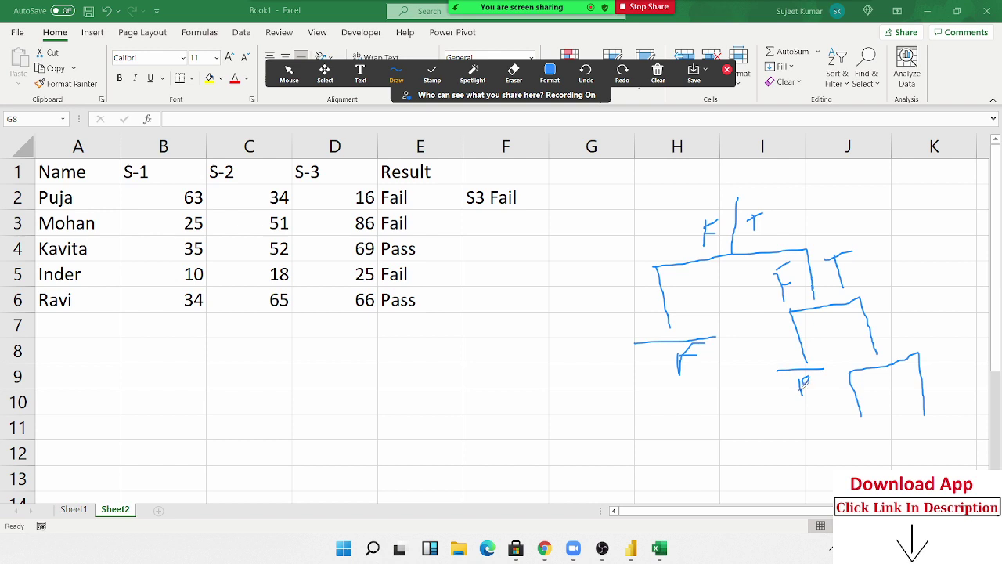
{"action": "mouse_move", "coordinate": [838, 428]}
{"action": "left_mouse_down"}
{"action": "mouse_move", "coordinate": [897, 423]}
{"action": "mouse_move", "coordinate": [866, 467]}
{"action": "mouse_move", "coordinate": [880, 436]}
{"action": "mouse_move", "coordinate": [875, 447]}
{"action": "mouse_move", "coordinate": [962, 410]}
{"action": "mouse_move", "coordinate": [945, 454]}
{"action": "mouse_move", "coordinate": [951, 412]}
{"action": "left_mouse_up"}
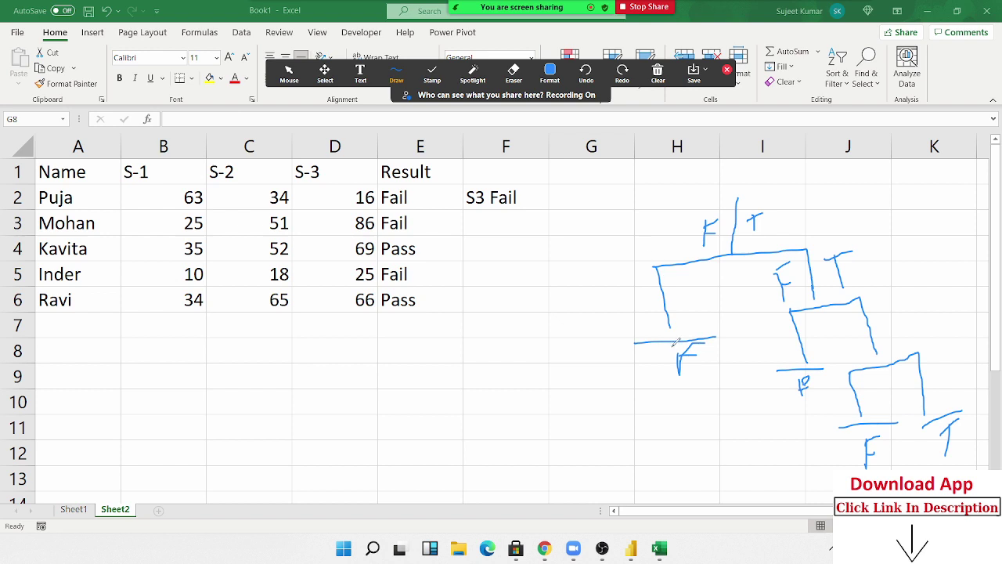
{"action": "left_click_drag", "start_coordinate": [787, 233], "coordinate": [897, 468]}
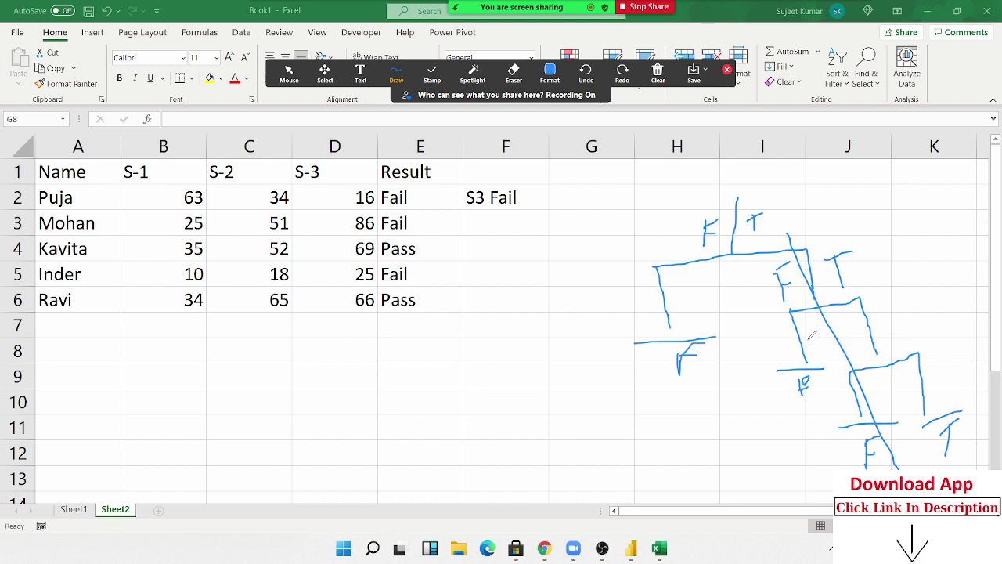
{"action": "left_click_drag", "start_coordinate": [869, 348], "coordinate": [937, 429]}
{"action": "left_click", "coordinate": [657, 72]}
{"action": "left_click", "coordinate": [661, 119]}
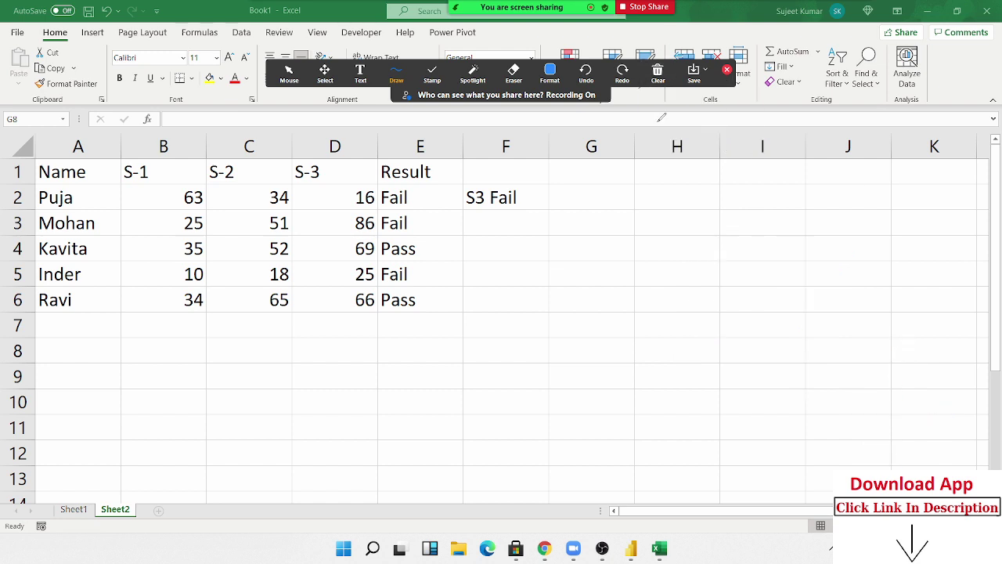
- Copy F2's nested IF down to F6, giving S3 Fail, S1 Fail, Pass, S1 Fail, Pass
{"action": "left_click", "coordinate": [726, 69]}
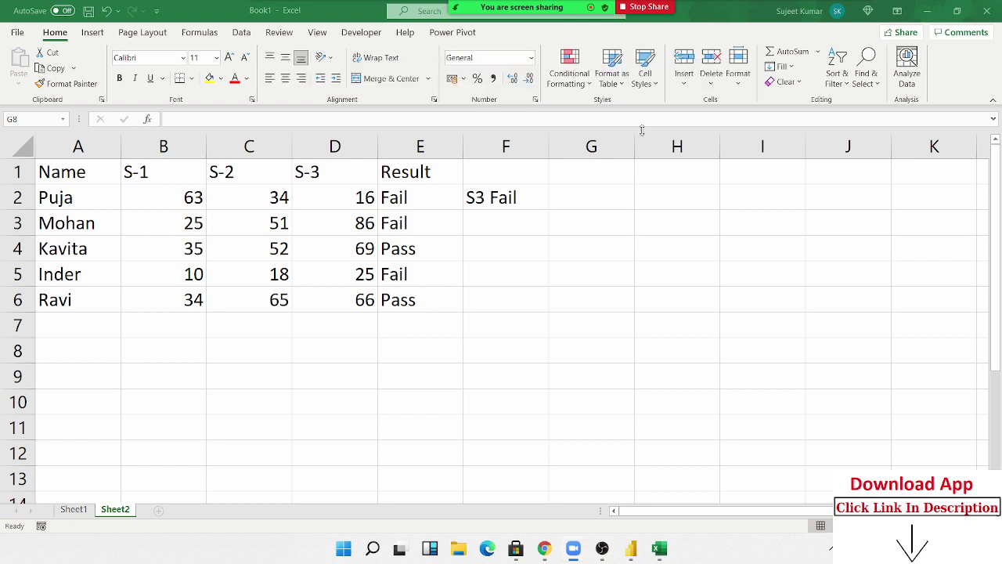
{"action": "left_click", "coordinate": [517, 192]}
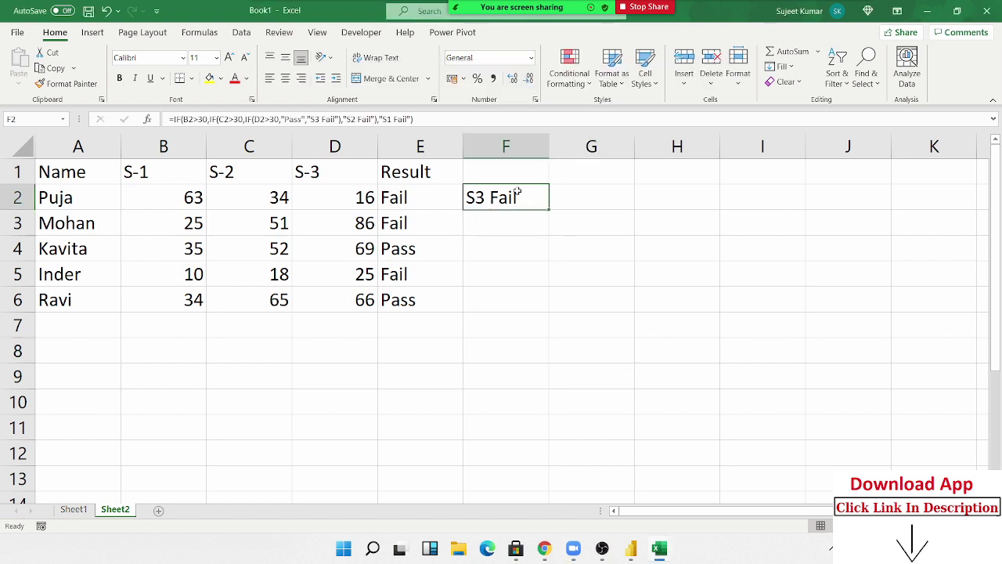
{"action": "double_click", "coordinate": [552, 207]}
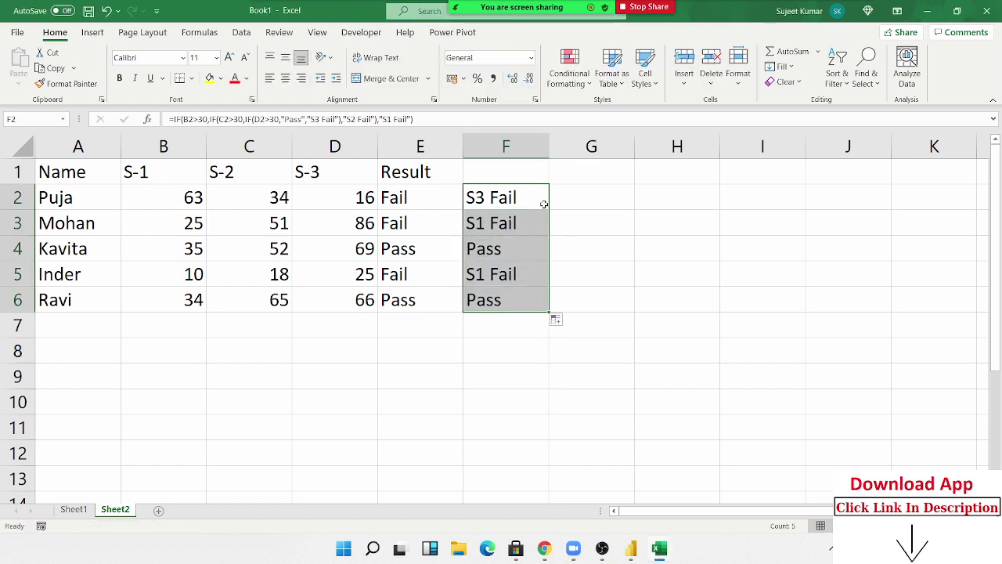
{"action": "double_click", "coordinate": [526, 202]}
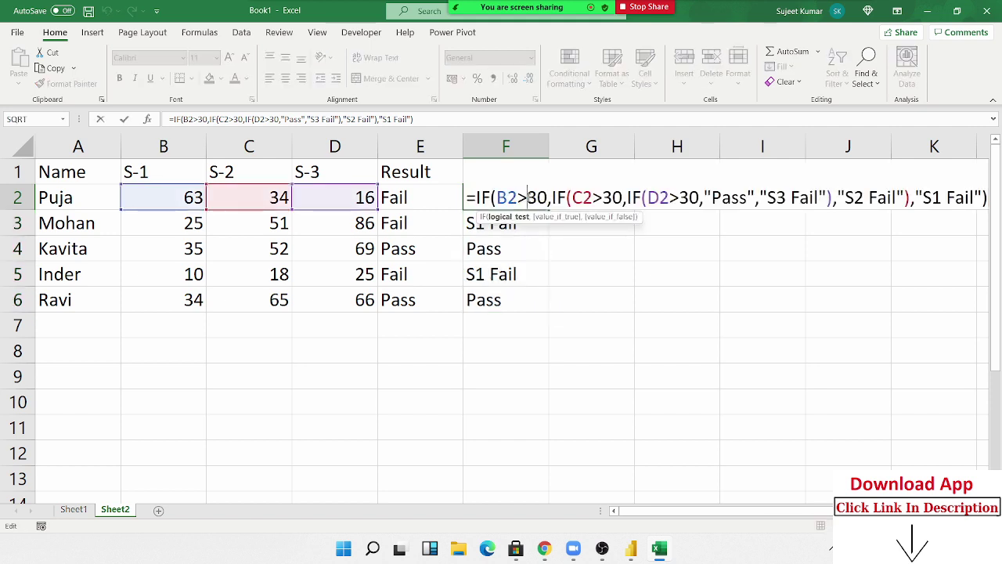
- Leave the F2 formula unchanged and add a new blank Sheet3
{"action": "key", "text": "Escape"}
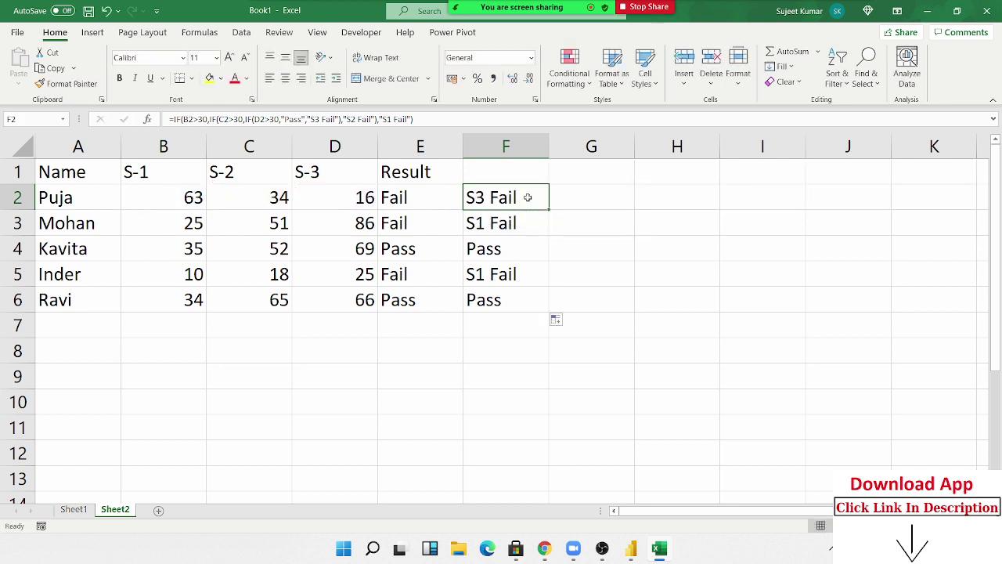
{"action": "left_click", "coordinate": [160, 510]}
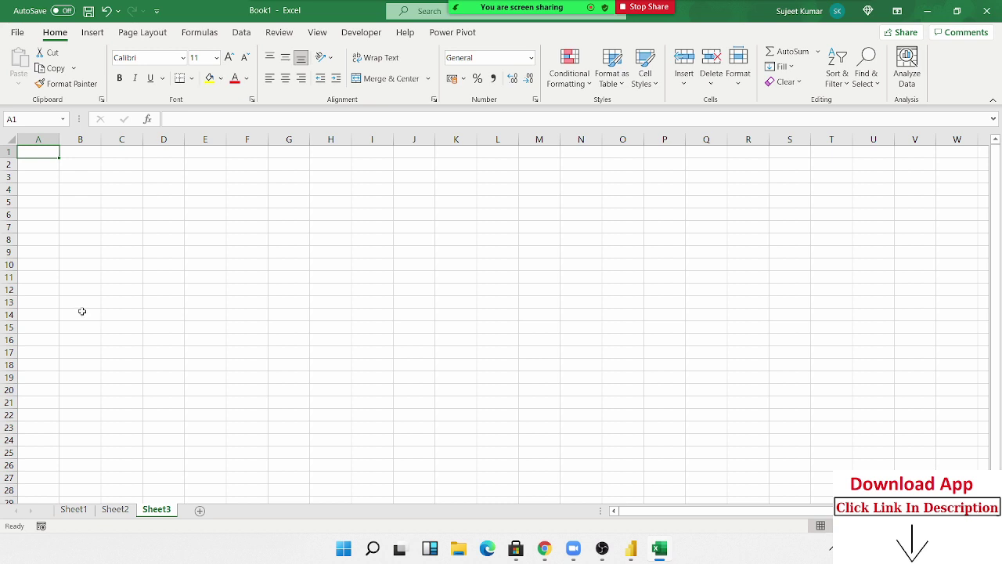
{"action": "scroll", "coordinate": [83, 276], "scroll_direction": "up", "scroll_amount": 2, "text": "ctrl"}
{"action": "scroll", "coordinate": [83, 276], "scroll_direction": "up", "scroll_amount": 2, "text": "ctrl"}
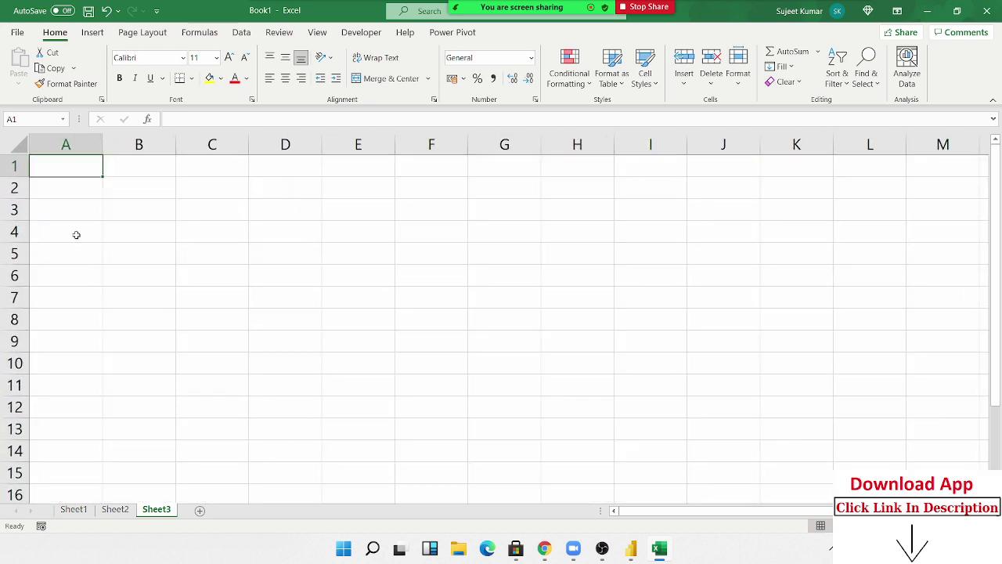
{"action": "scroll", "coordinate": [76, 235], "scroll_direction": "up", "scroll_amount": 1, "text": "ctrl"}
{"action": "scroll", "coordinate": [76, 235], "scroll_direction": "up", "scroll_amount": 1, "text": "ctrl"}
- Enter Day in A1 and Sun in A2, then fill the weekdays Sun through Wed down to A12
{"action": "type", "text": "D"}
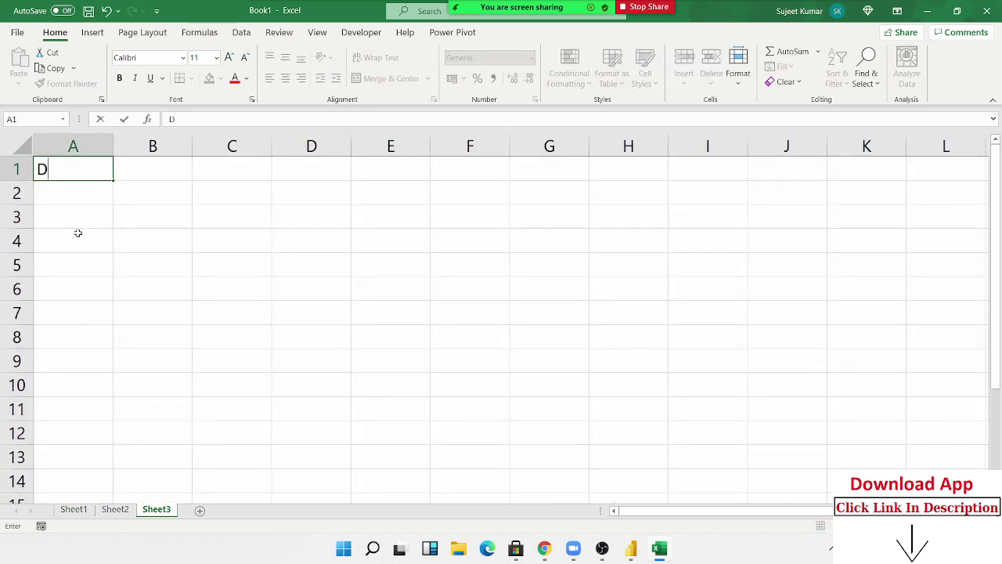
{"action": "type", "text": "ay"}
{"action": "key", "text": "Return"}
{"action": "type", "text": "S"}
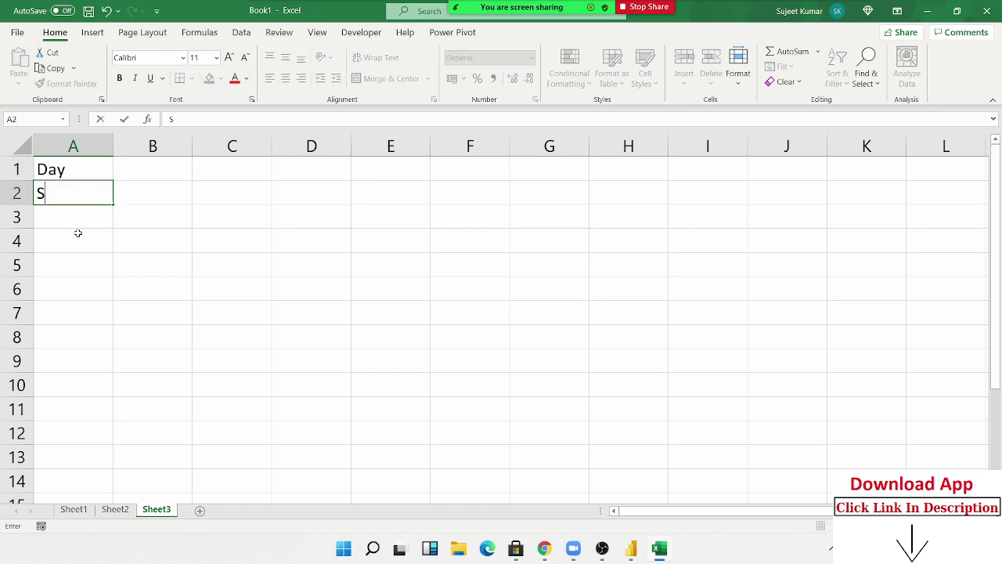
{"action": "type", "text": "un"}
{"action": "left_click", "coordinate": [31, 241]}
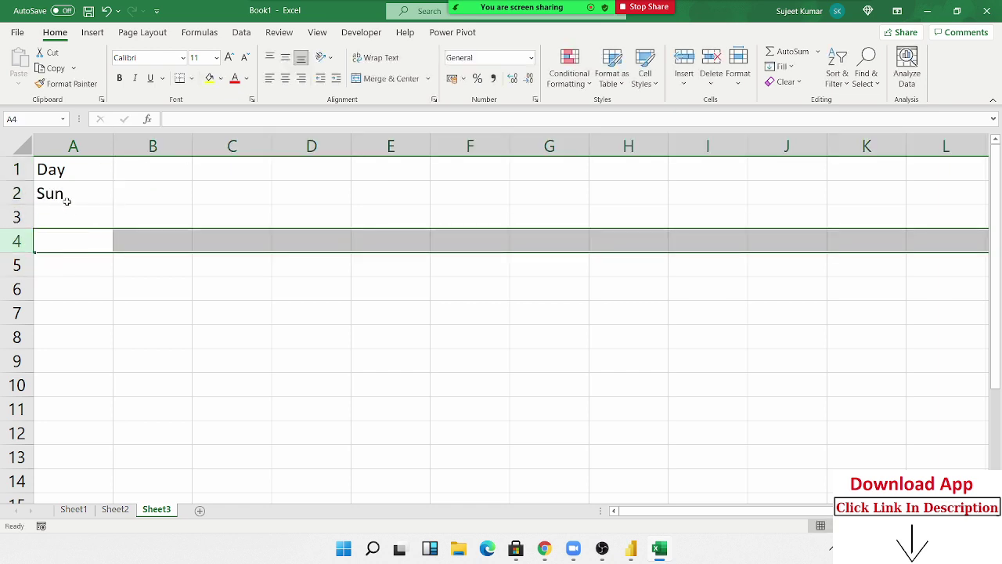
{"action": "left_click", "coordinate": [68, 197]}
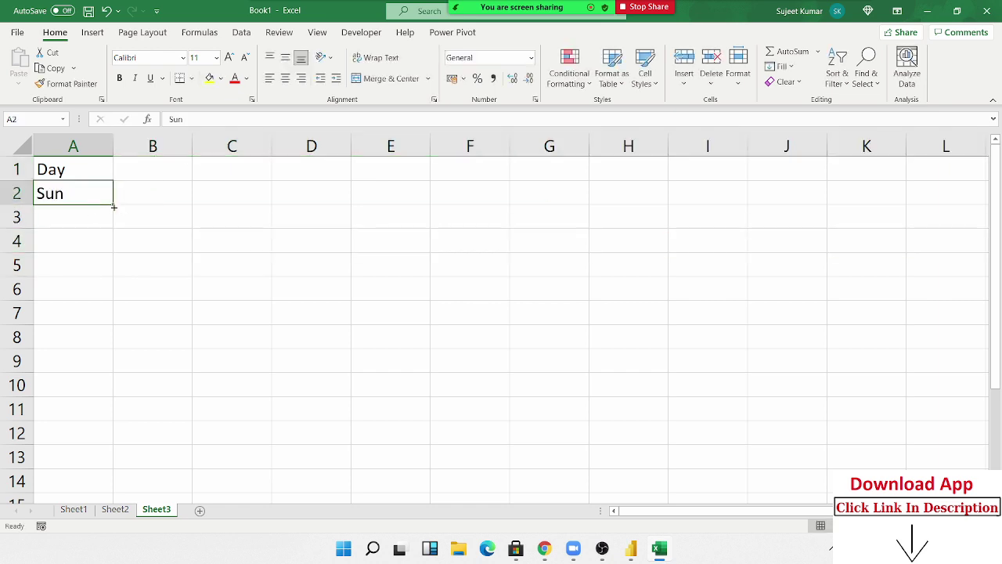
{"action": "left_click_drag", "start_coordinate": [113, 208], "coordinate": [86, 401]}
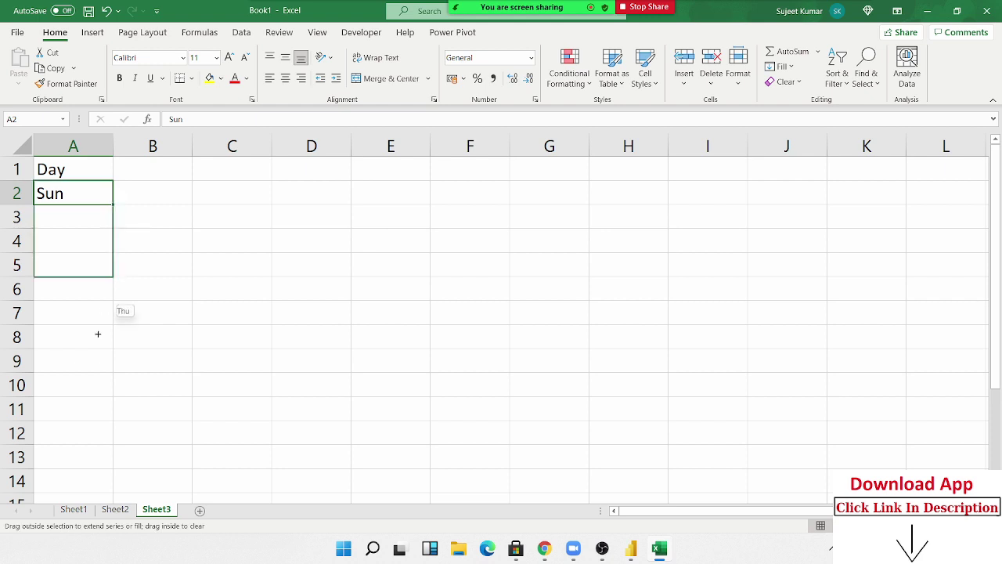
{"action": "left_click", "coordinate": [94, 382]}
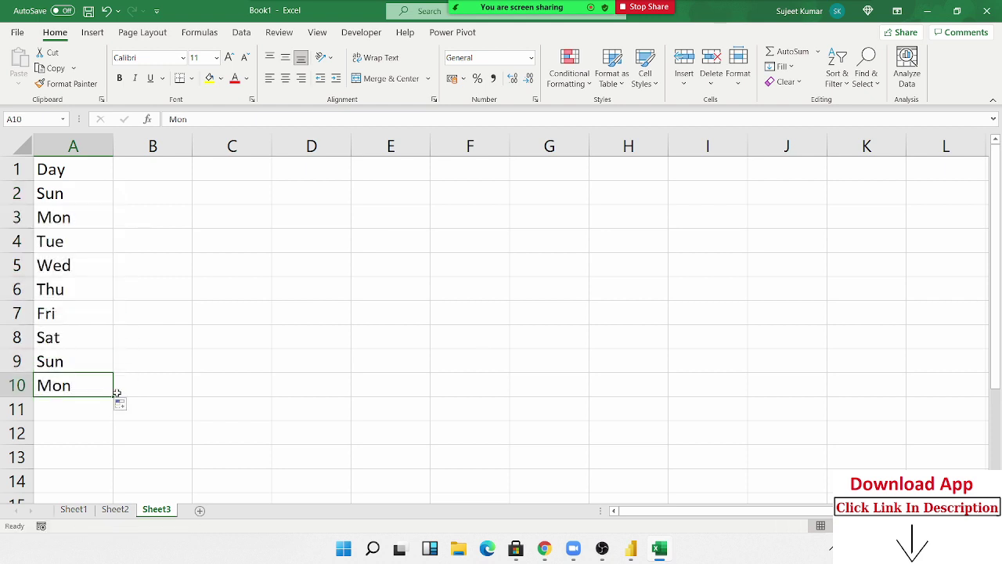
{"action": "left_click_drag", "start_coordinate": [114, 396], "coordinate": [100, 441]}
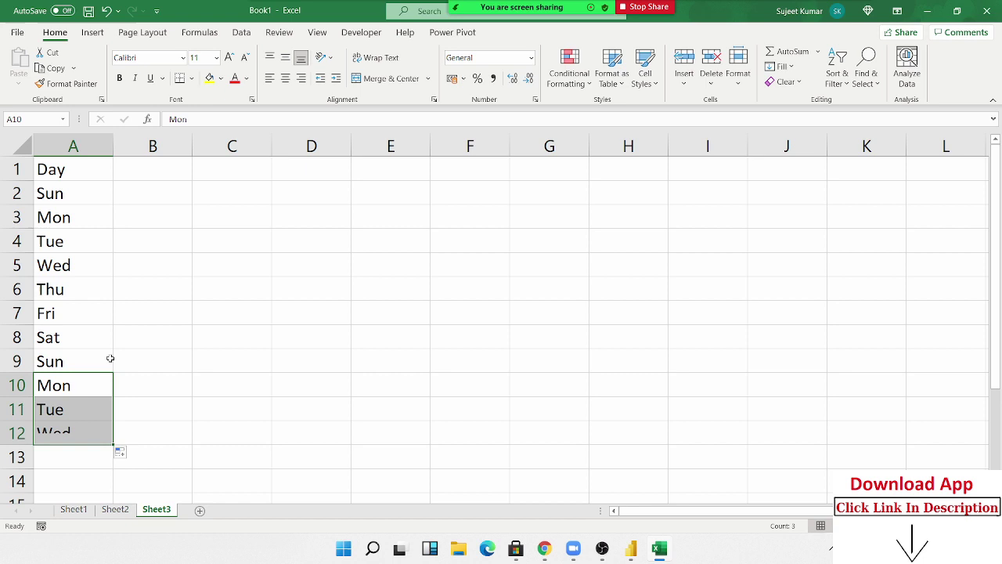
{"action": "left_click", "coordinate": [90, 240]}
{"action": "left_click", "coordinate": [141, 168]}
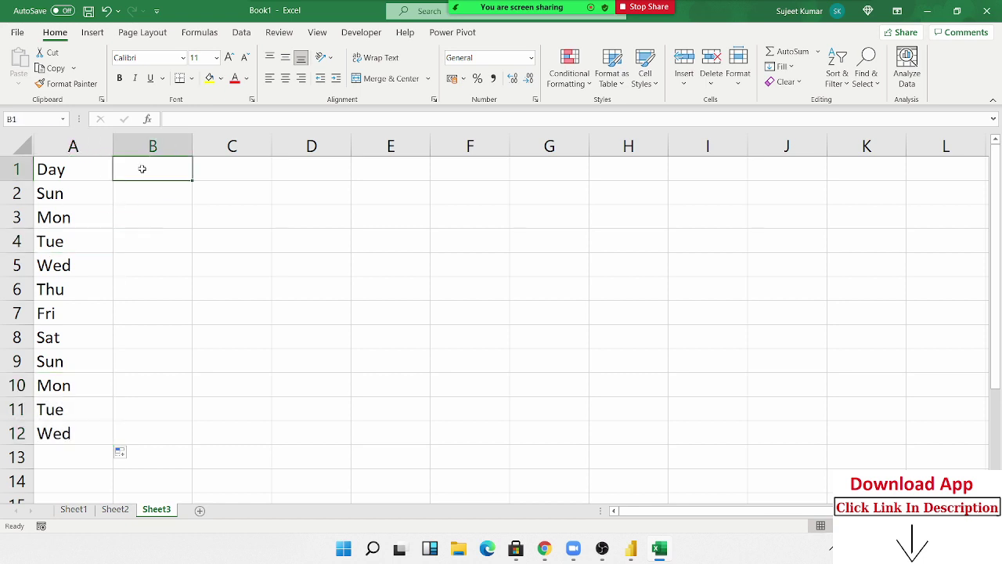
- Enter Office as the B1 header and start a formula in B2
{"action": "type", "text": "Offi"}
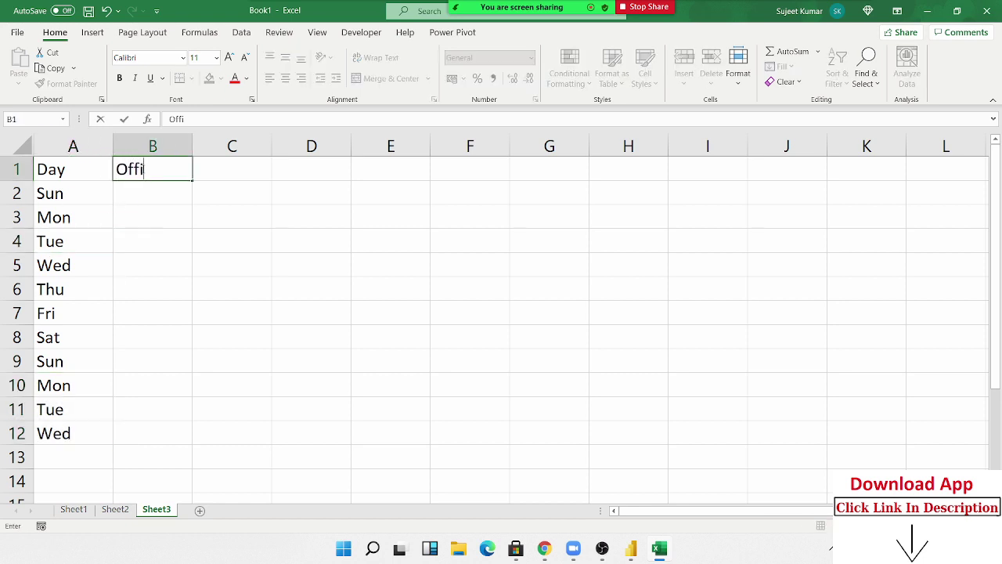
{"action": "type", "text": "ce"}
{"action": "key", "text": "Return"}
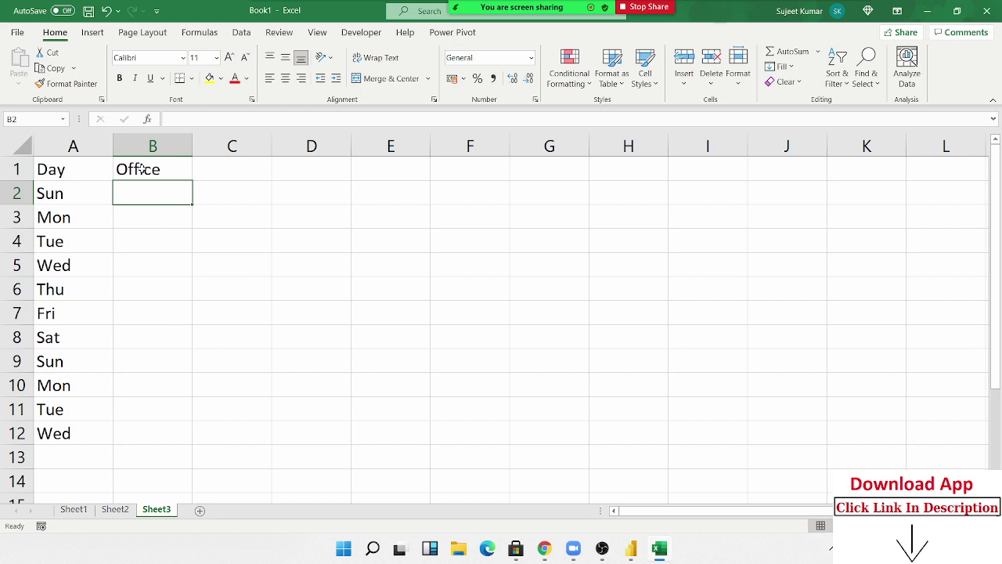
{"action": "type", "text": "=a"}
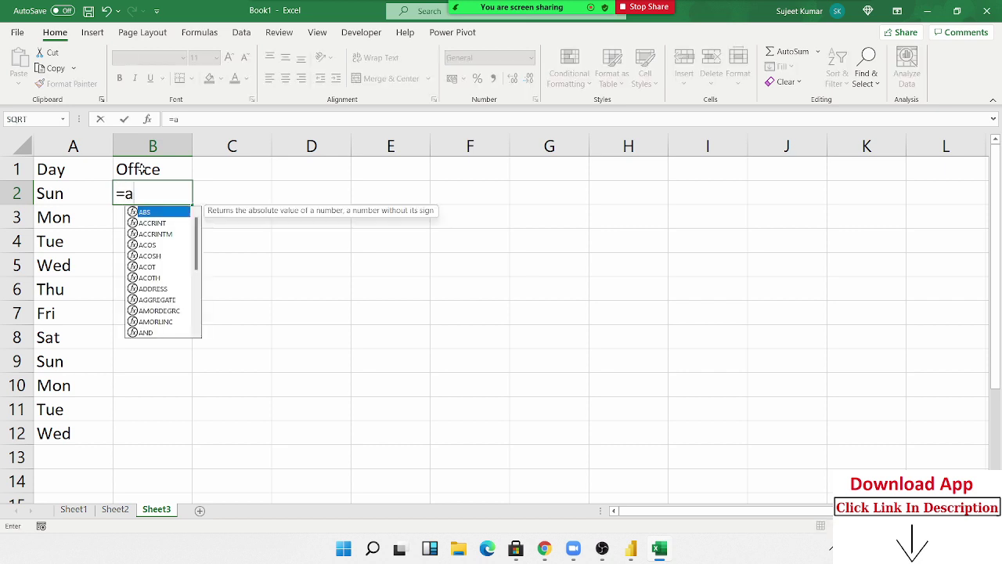
{"action": "type", "text": "nd"}
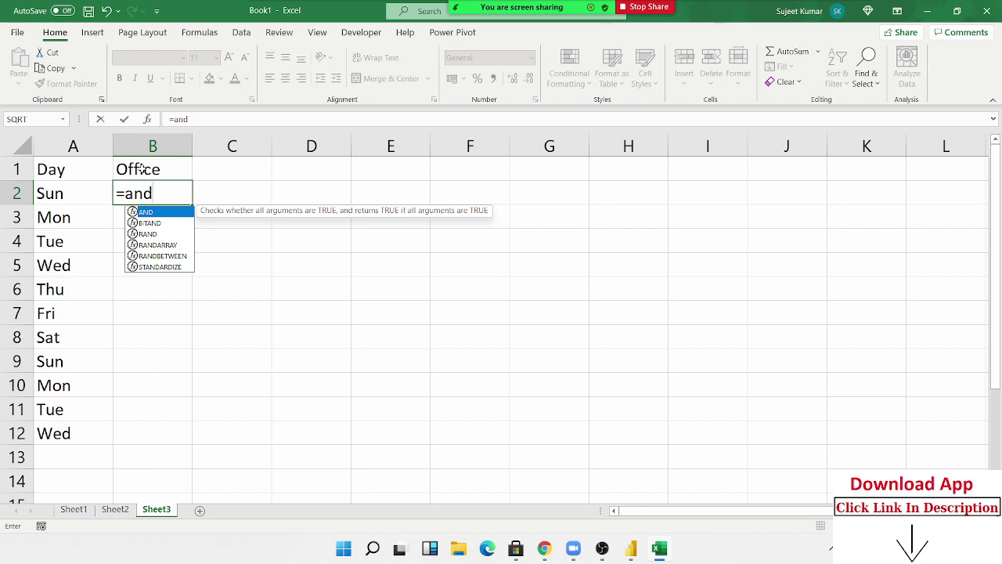
{"action": "key", "text": "BackSpace"}
{"action": "key", "text": "BackSpace"}
{"action": "key", "text": "BackSpace"}
- Enter =OR(A2="Sat",A2="sun") in B2 and fill it down to B12
{"action": "type", "text": "or"}
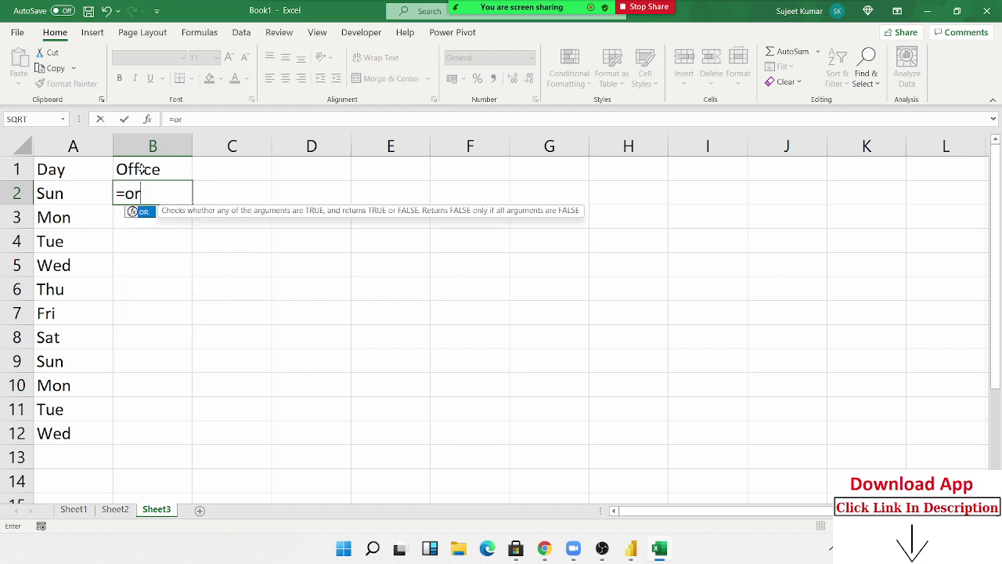
{"action": "key", "text": "Tab"}
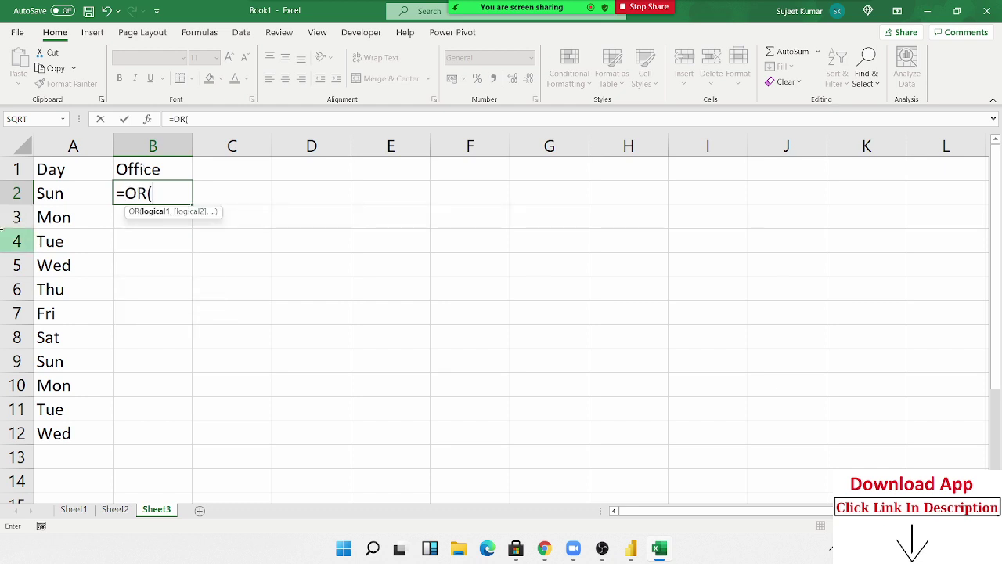
{"action": "left_click", "coordinate": [42, 196]}
{"action": "type", "text": "="}
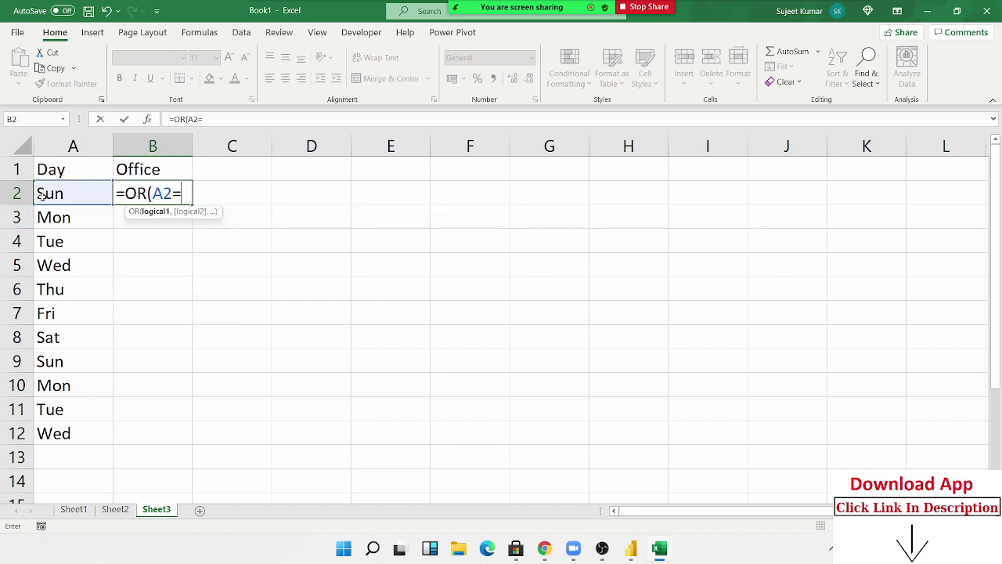
{"action": "type", "text": "\""}
{"action": "type", "text": "Sat\""}
{"action": "type", "text": ","}
{"action": "left_click", "coordinate": [42, 195]}
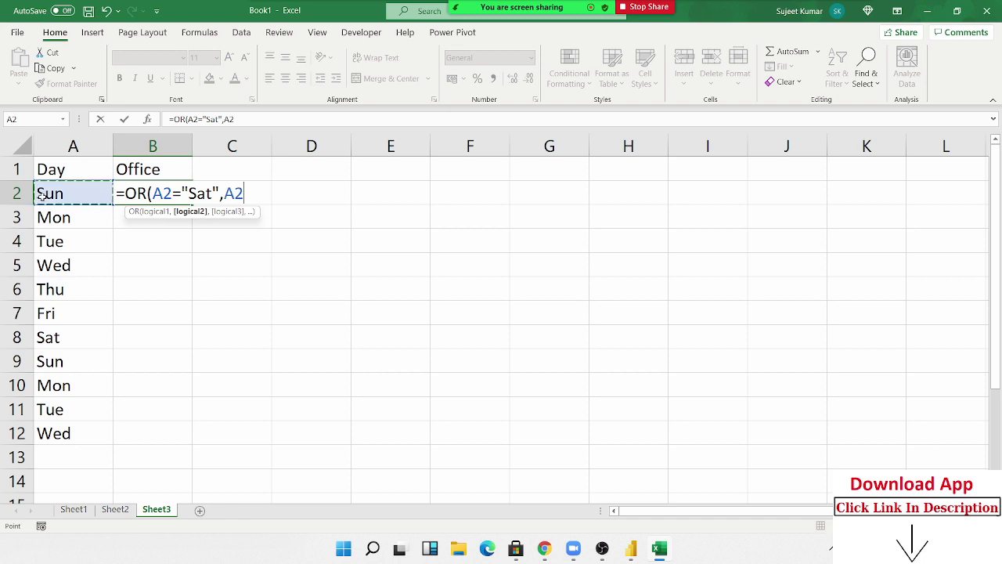
{"action": "type", "text": "=\"su"}
{"action": "type", "text": "n\""}
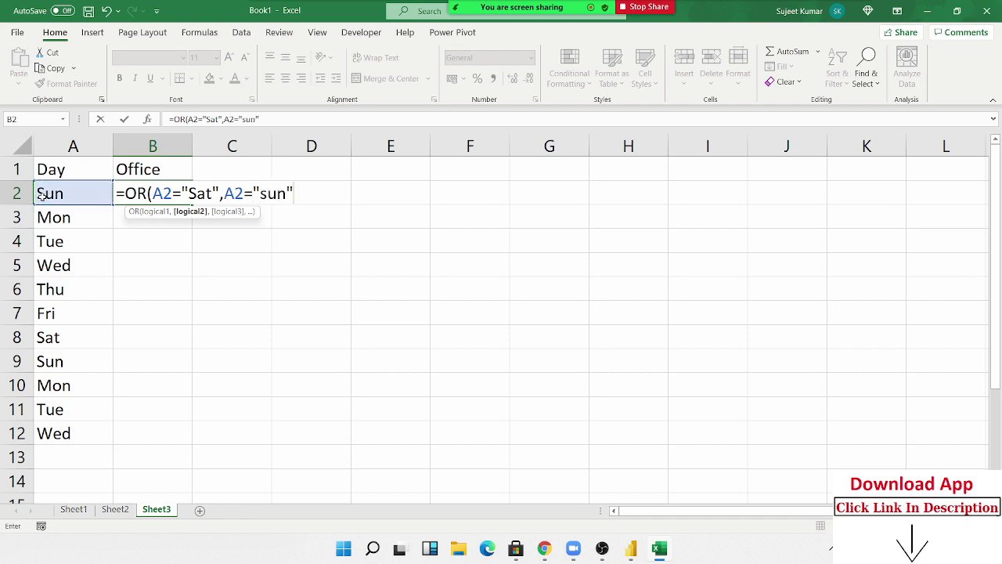
{"action": "type", "text": ")"}
{"action": "key", "text": "Return"}
{"action": "key", "text": "Up"}
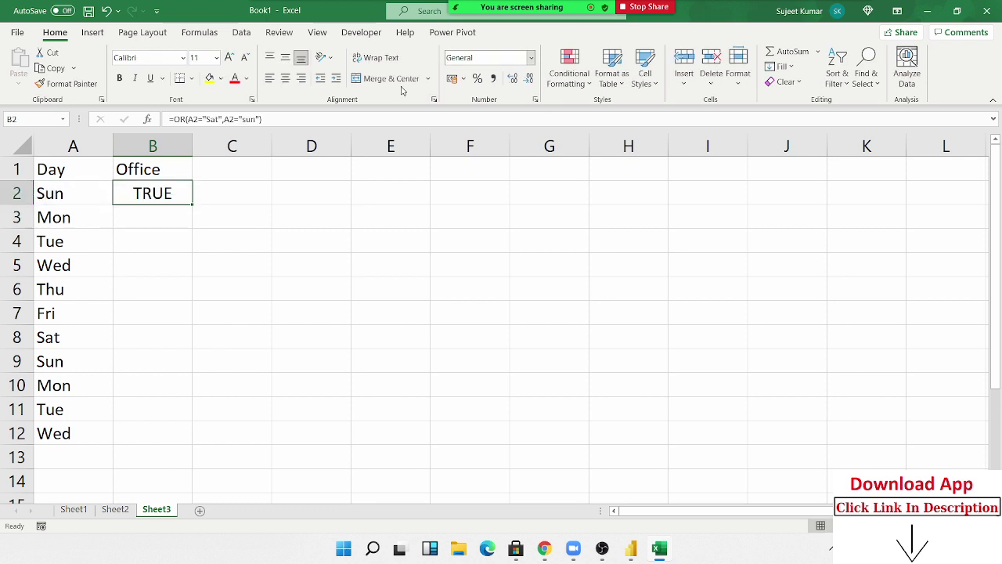
{"action": "double_click", "coordinate": [192, 204]}
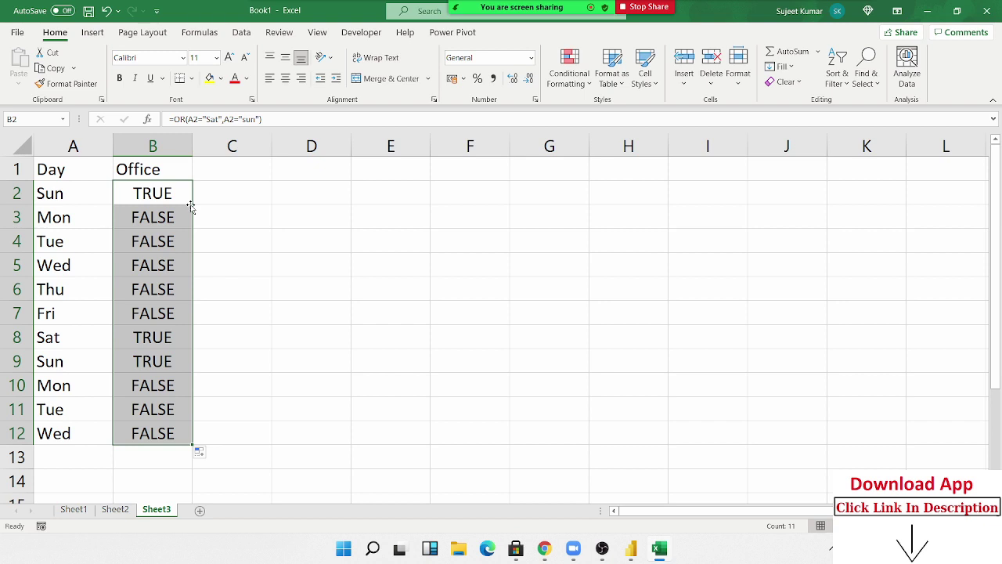
- Change B2 to =IF(OR(A2="Sat",A2="sun"),"Off","Open") and fill it down to B12
{"action": "left_click", "coordinate": [158, 188]}
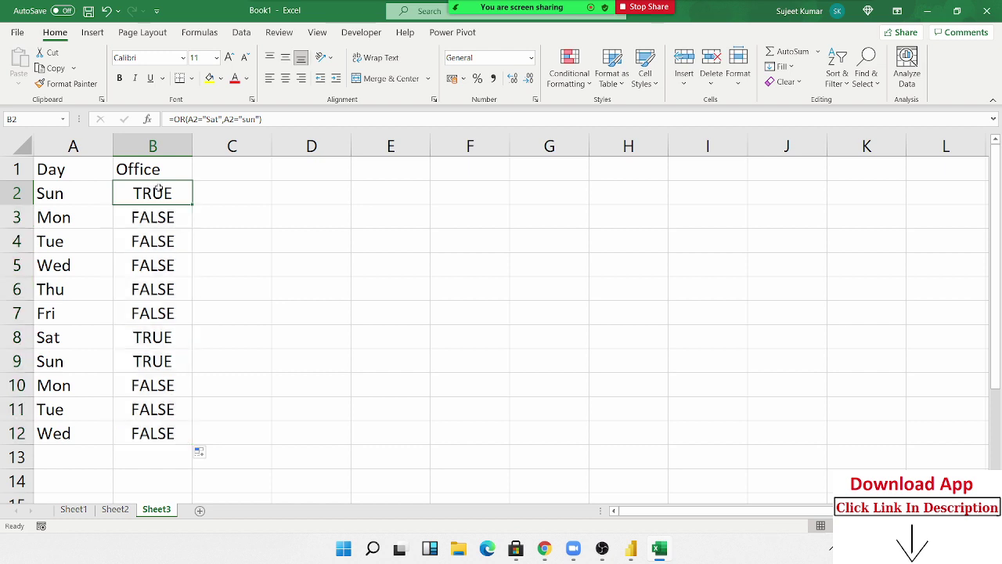
{"action": "double_click", "coordinate": [162, 187]}
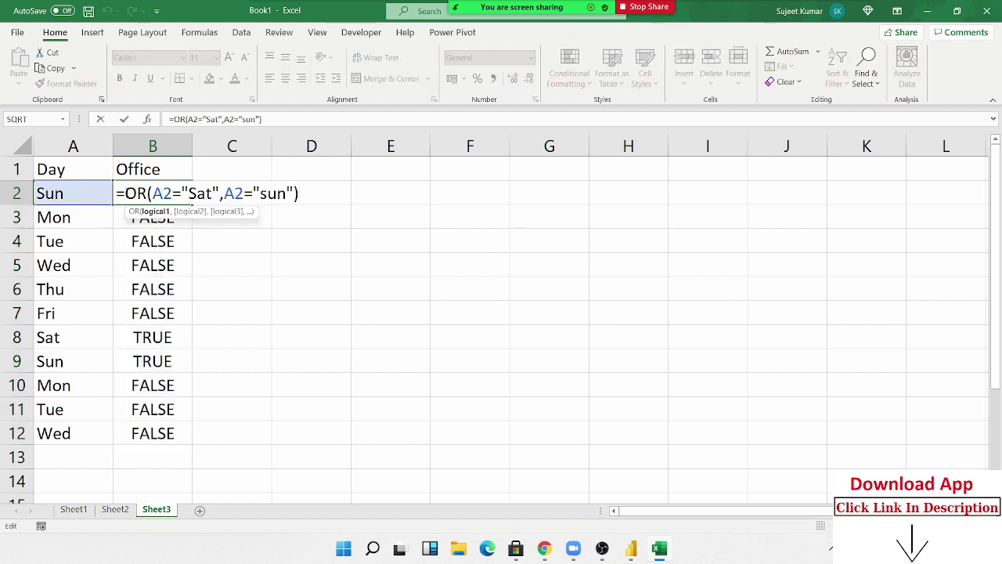
{"action": "left_click", "coordinate": [124, 193]}
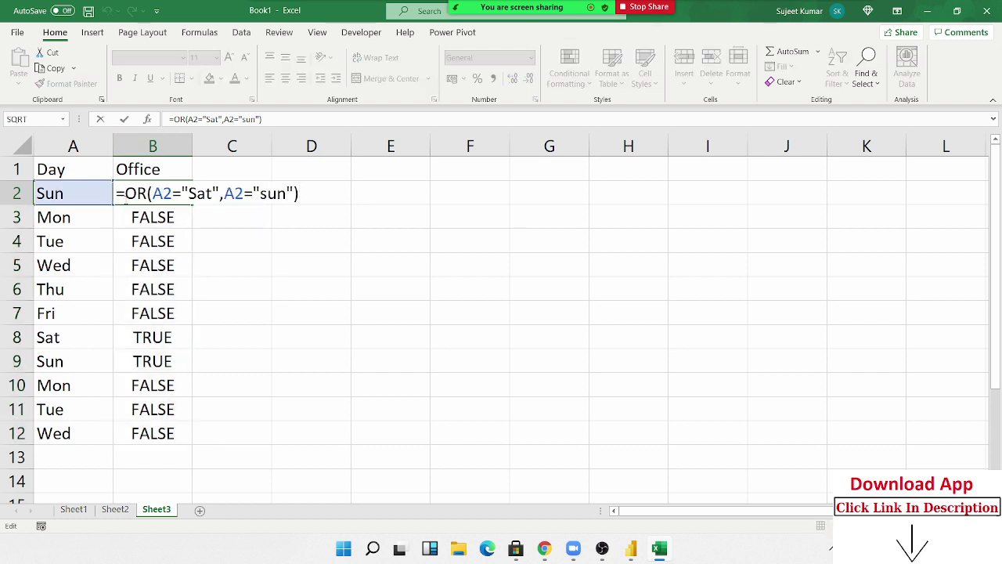
{"action": "type", "text": "if("}
{"action": "left_click", "coordinate": [321, 193]}
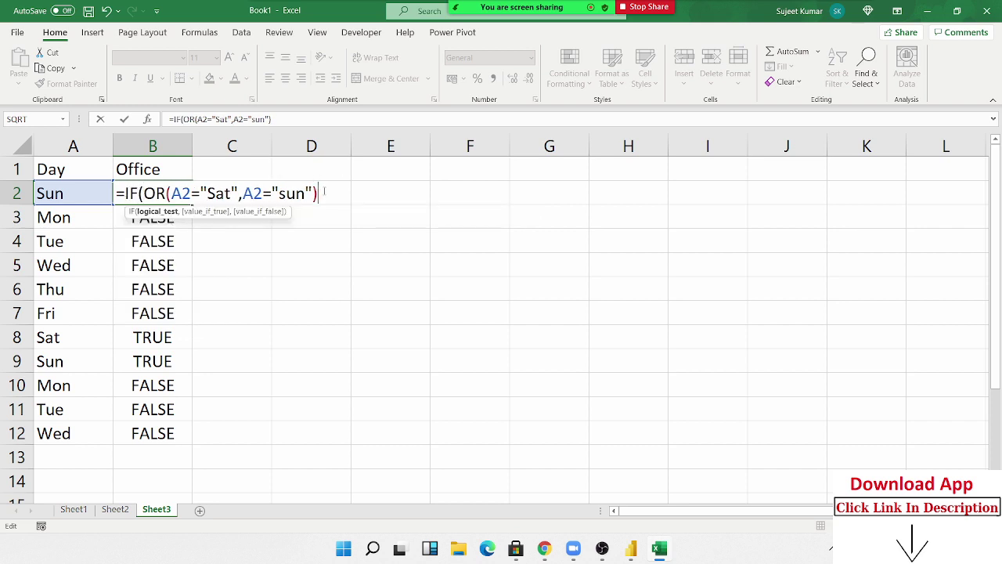
{"action": "type", "text": ",\"O"}
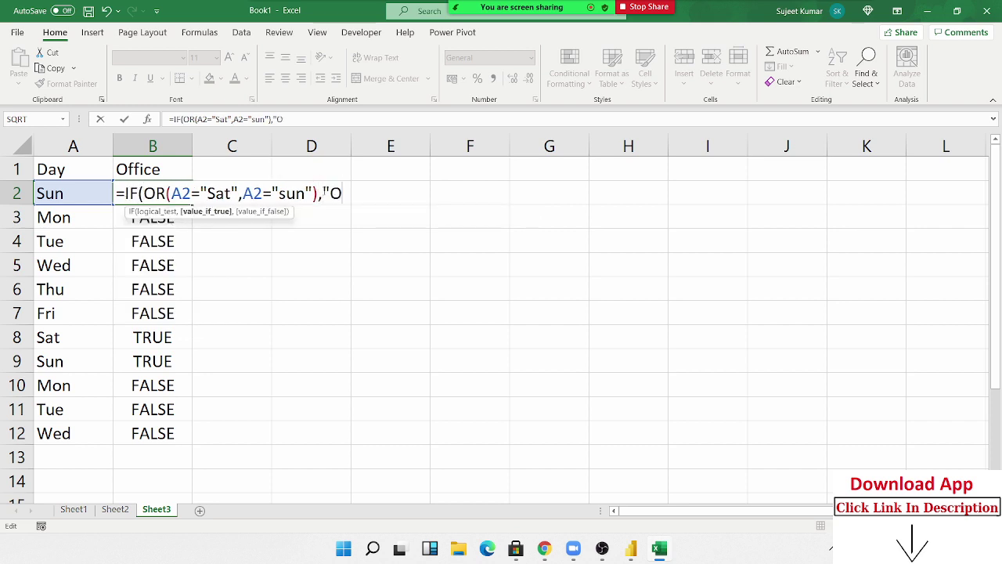
{"action": "type", "text": "ff\",\""}
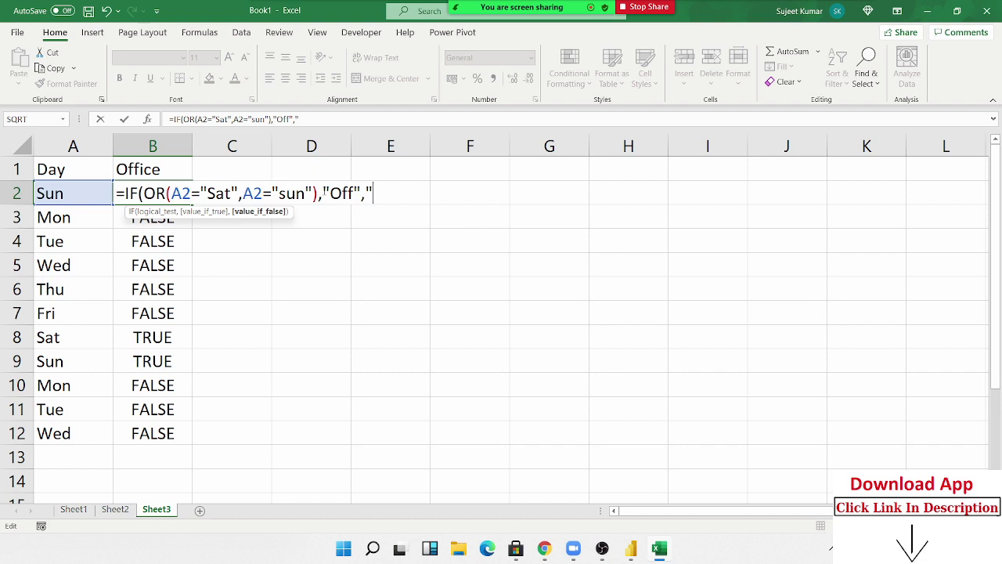
{"action": "type", "text": "Ope"}
{"action": "type", "text": "n"}
{"action": "type", "text": "\""}
{"action": "key", "text": "Return"}
{"action": "key", "text": "Return"}
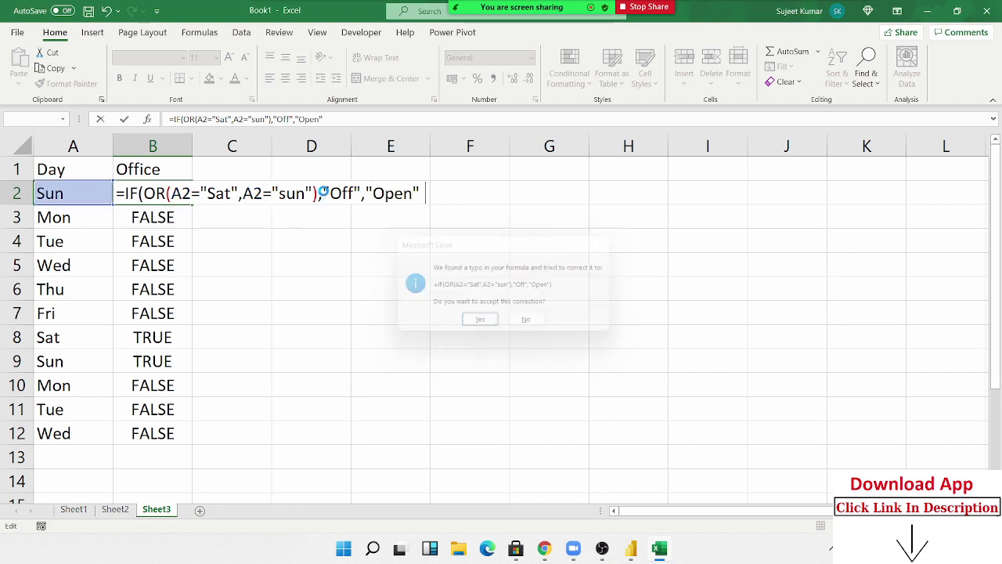
{"action": "left_click", "coordinate": [172, 197]}
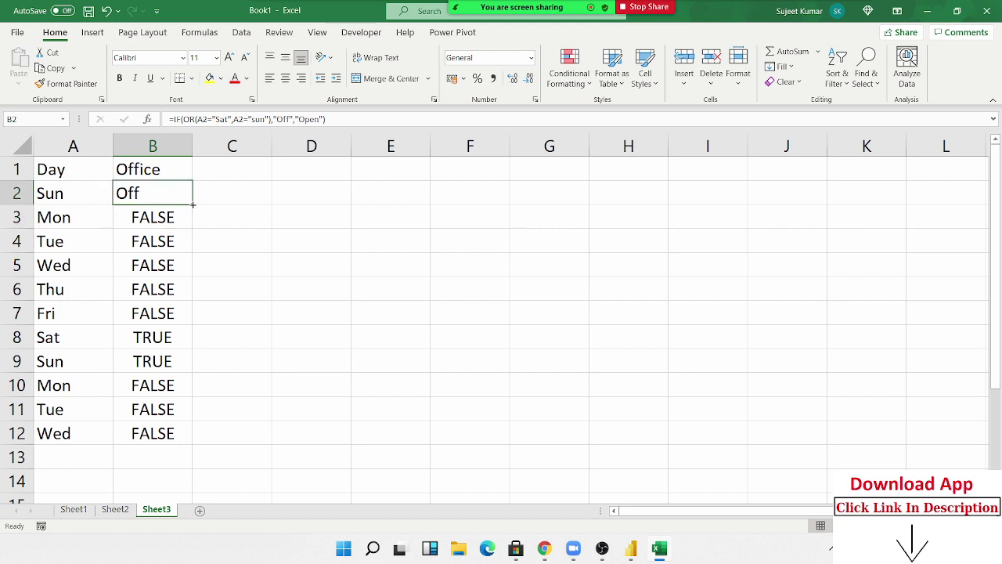
{"action": "double_click", "coordinate": [191, 203]}
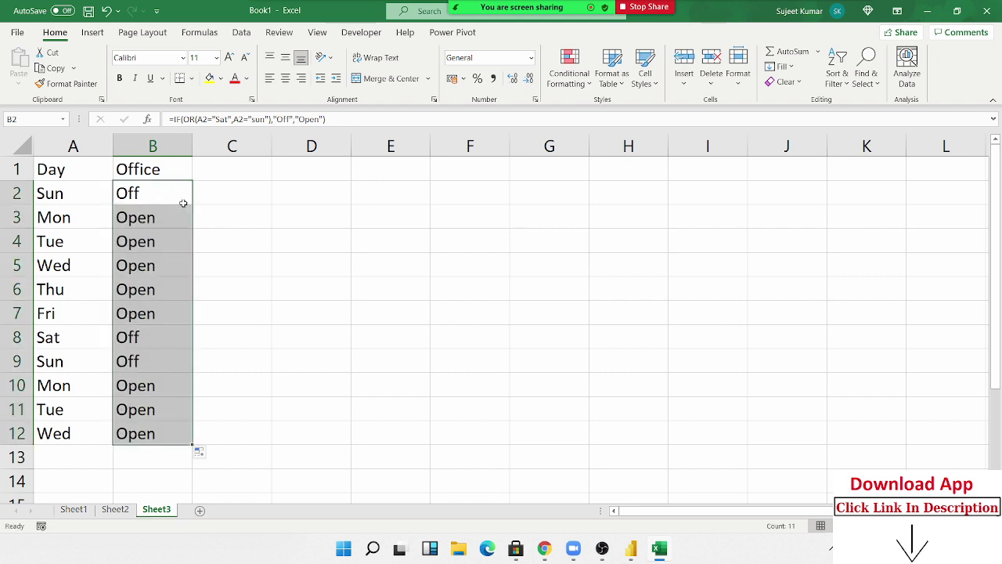
- Review B2's IF formula without changing it
{"action": "left_click", "coordinate": [183, 196]}
{"action": "double_click", "coordinate": [181, 197]}
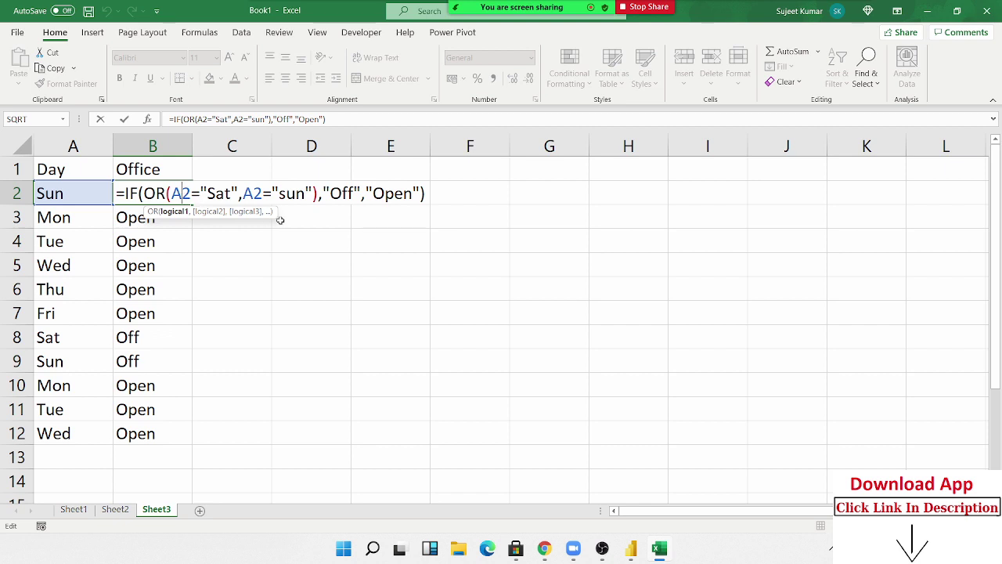
{"action": "left_click", "coordinate": [310, 192]}
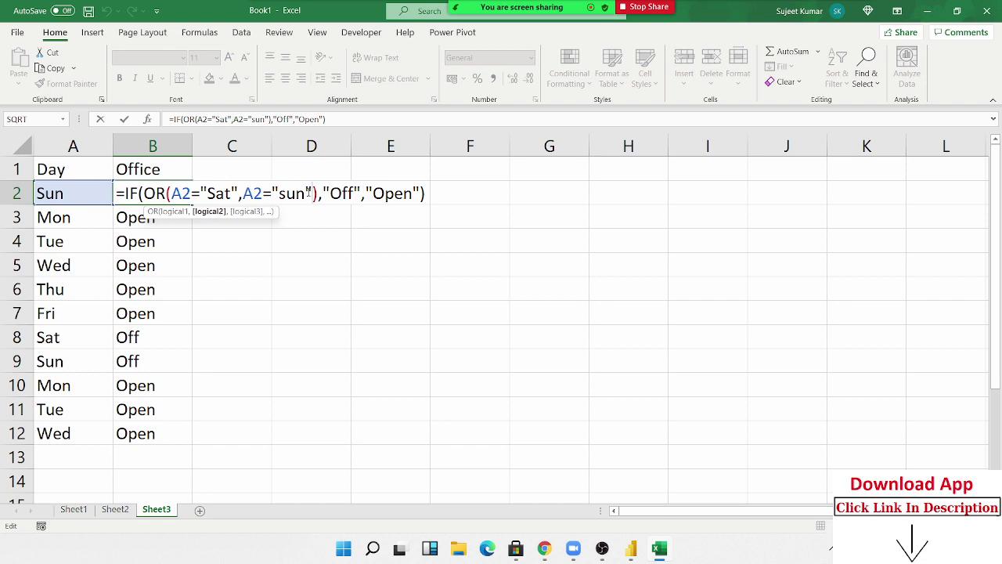
{"action": "key", "text": "ctrl+Return"}
{"action": "left_click", "coordinate": [395, 204]}
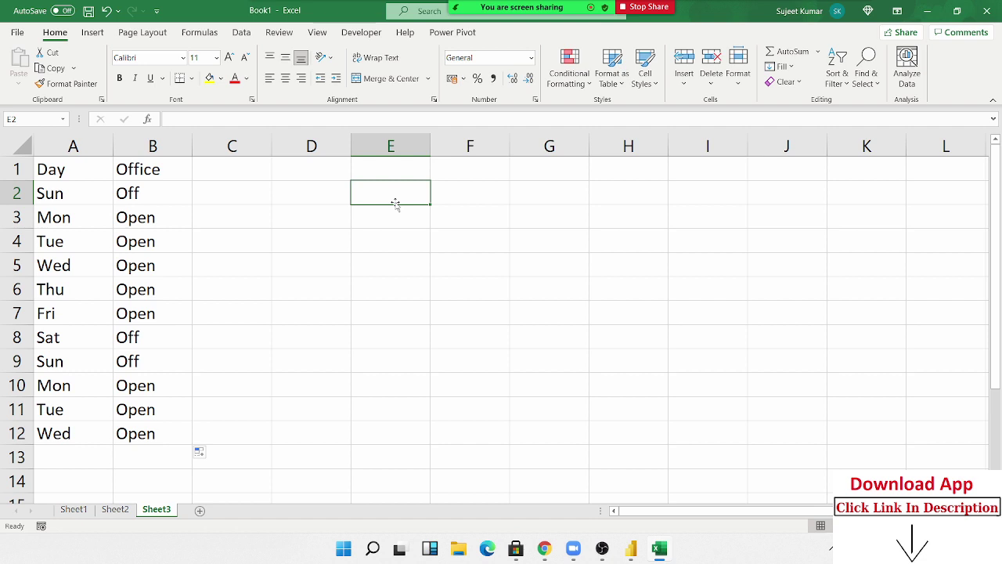
- Enter ID in E2 and Name in E3, then add three sample names down to E6
{"action": "type", "text": "ID"}
{"action": "key", "text": "Return"}
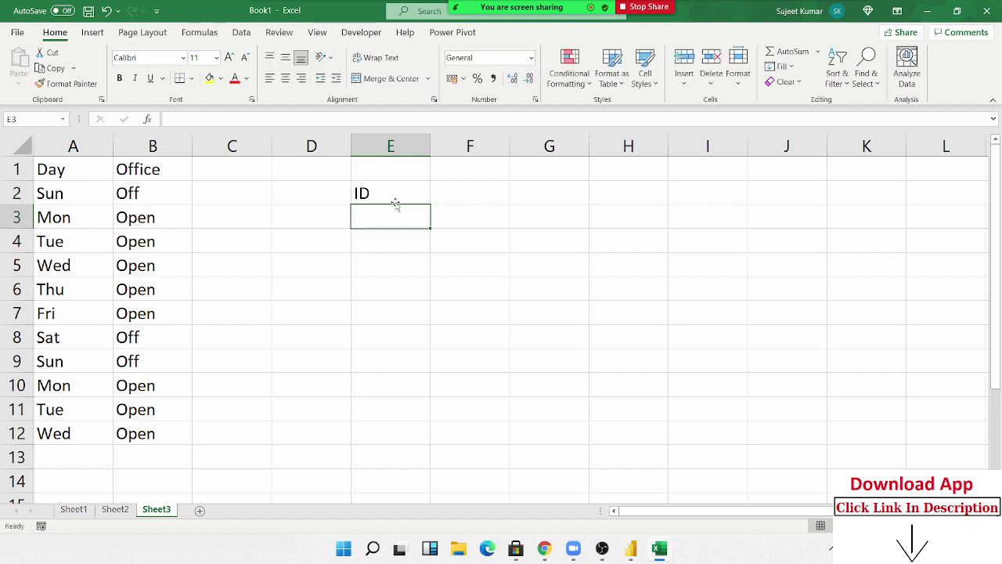
{"action": "type", "text": "Name"}
{"action": "key", "text": "Return"}
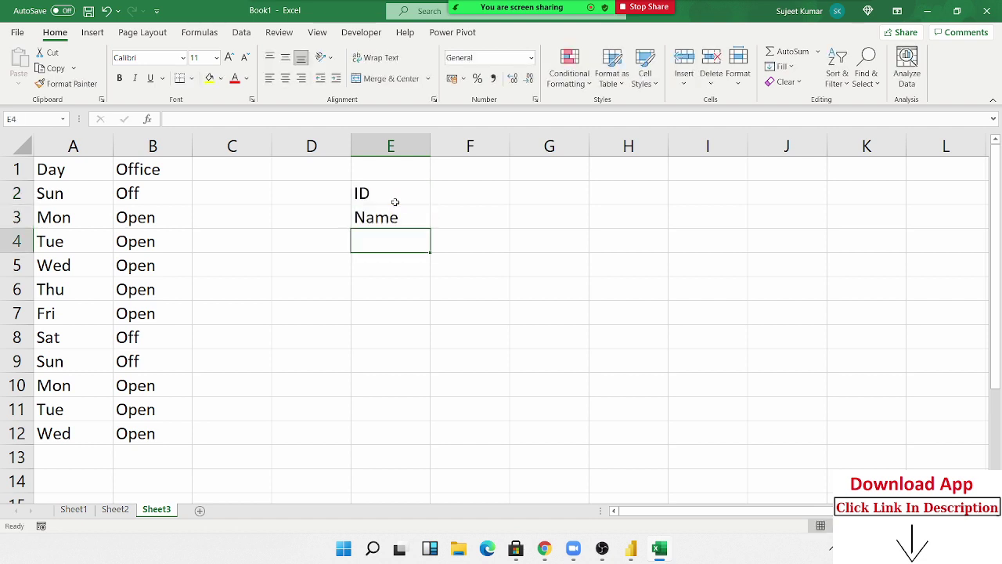
{"action": "type", "text": "Puja"}
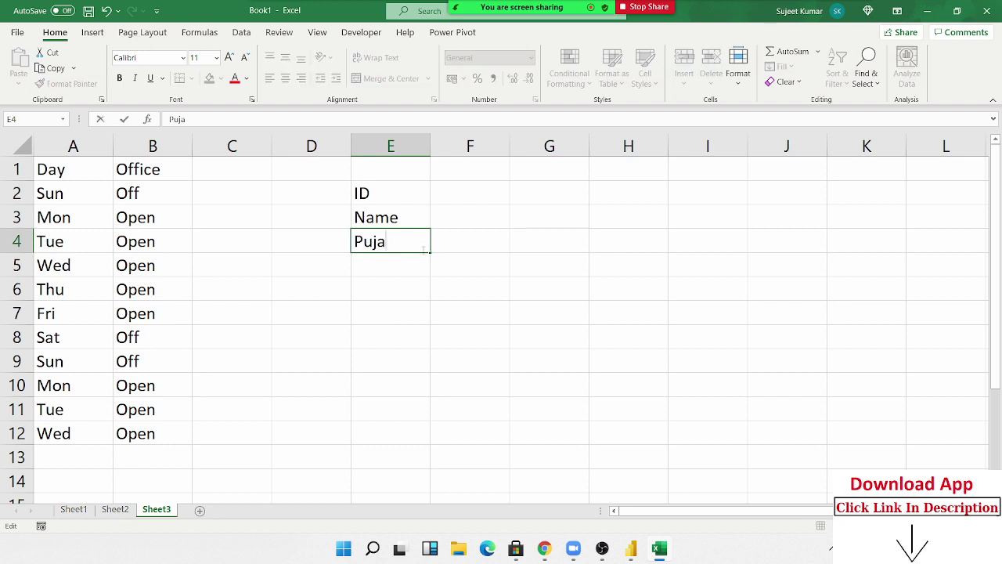
{"action": "key", "text": "Return"}
{"action": "left_click", "coordinate": [421, 241]}
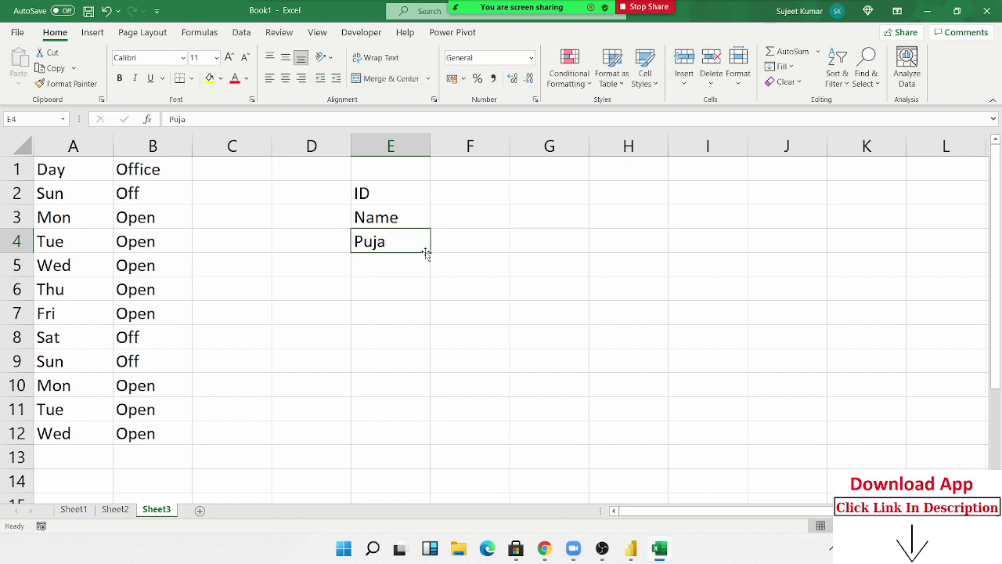
{"action": "left_click_drag", "start_coordinate": [425, 251], "coordinate": [432, 297]}
- Add the headings PAN, DL, Pass, UID and Status across F3:J3
{"action": "left_click", "coordinate": [454, 212]}
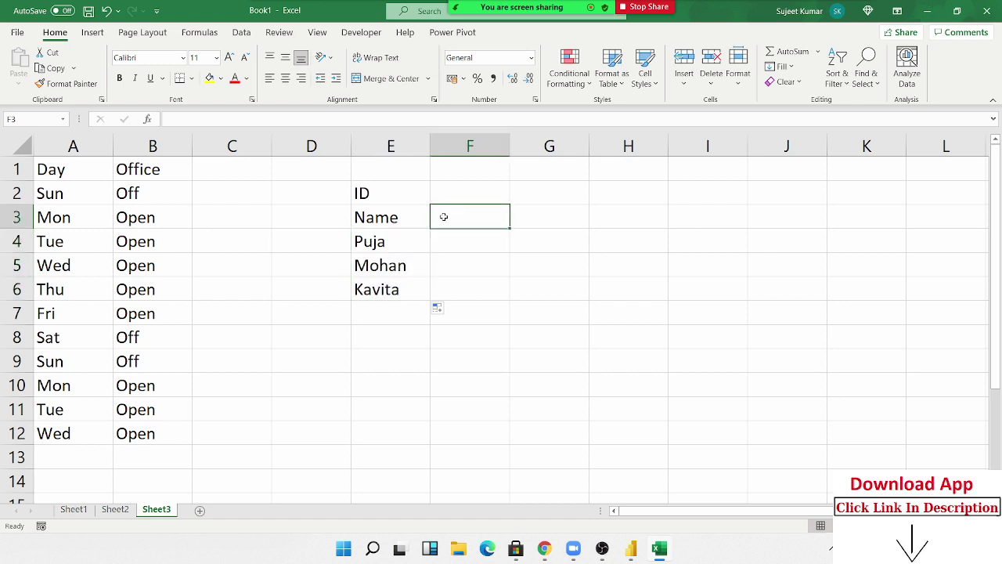
{"action": "type", "text": "PAN"}
{"action": "key", "text": "Tab"}
{"action": "type", "text": "D"}
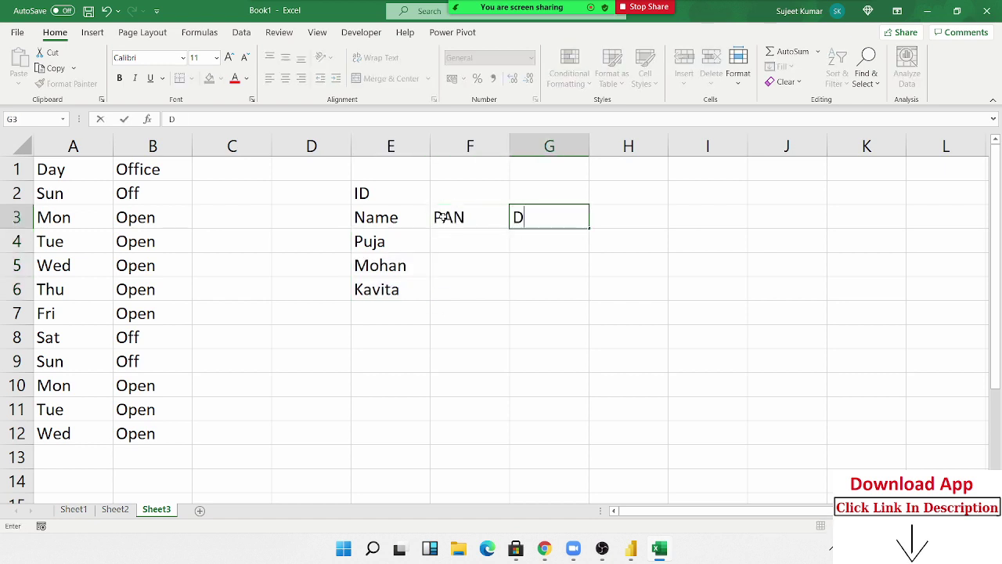
{"action": "type", "text": "L"}
{"action": "key", "text": "Tab"}
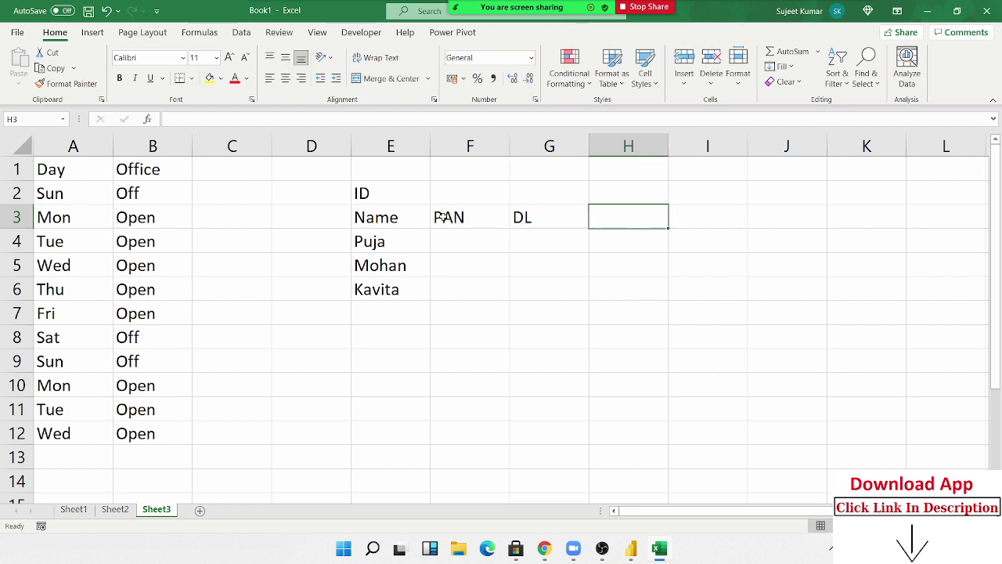
{"action": "type", "text": "Pa"}
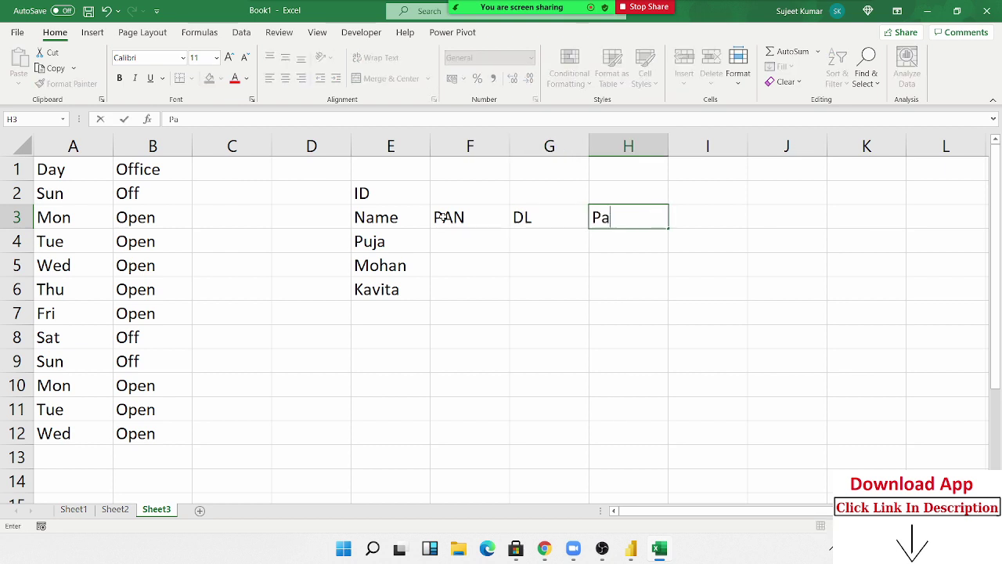
{"action": "type", "text": "ss"}
{"action": "key", "text": "Tab"}
{"action": "type", "text": "UI"}
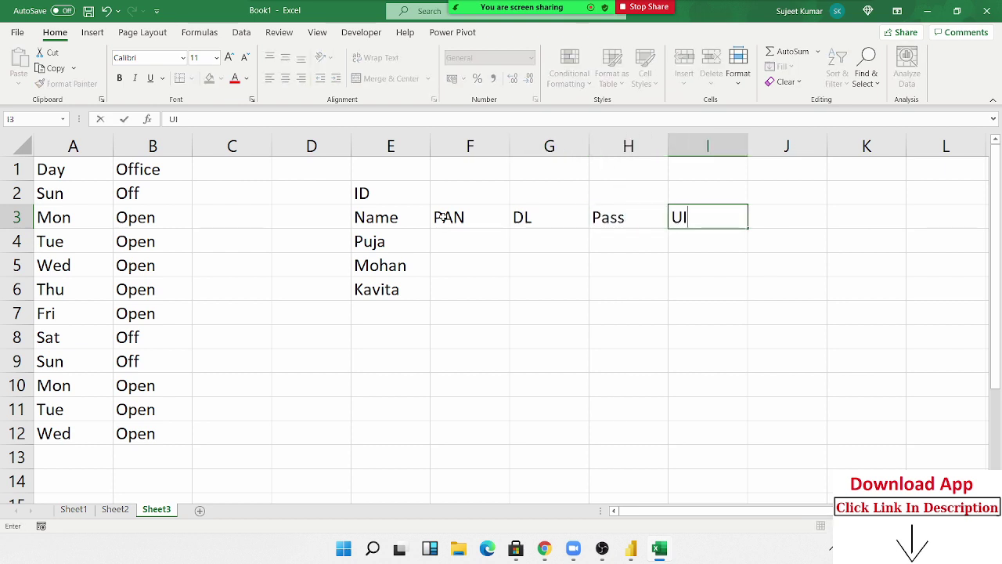
{"action": "type", "text": "D"}
{"action": "key", "text": "Tab"}
{"action": "type", "text": "St"}
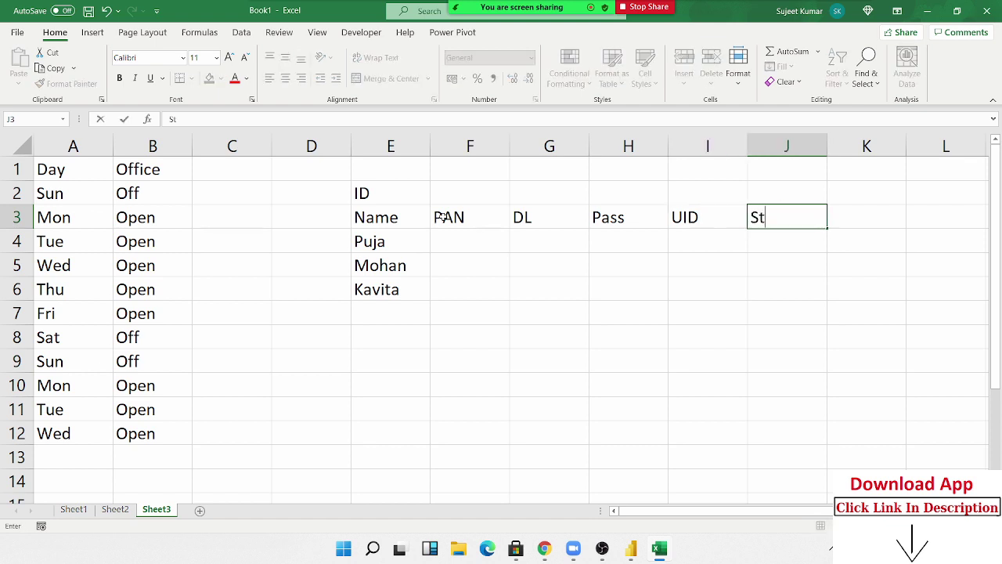
{"action": "type", "text": "atus"}
{"action": "key", "text": "Return"}
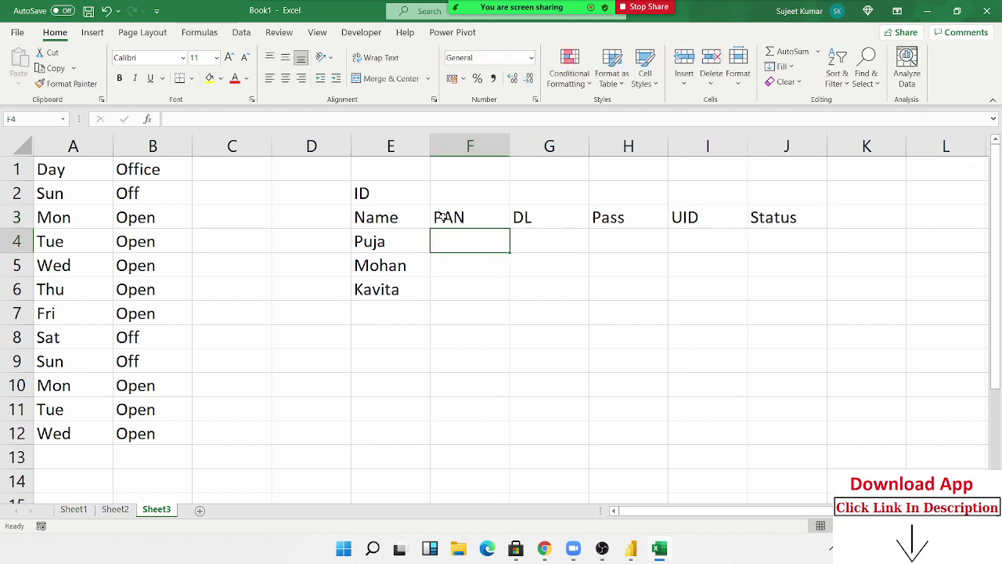
- Mark Y in the DL cells G4 and G6 and the UID cell I6
{"action": "key", "text": "Right"}
{"action": "key", "text": "Right"}
{"action": "key", "text": "Left"}
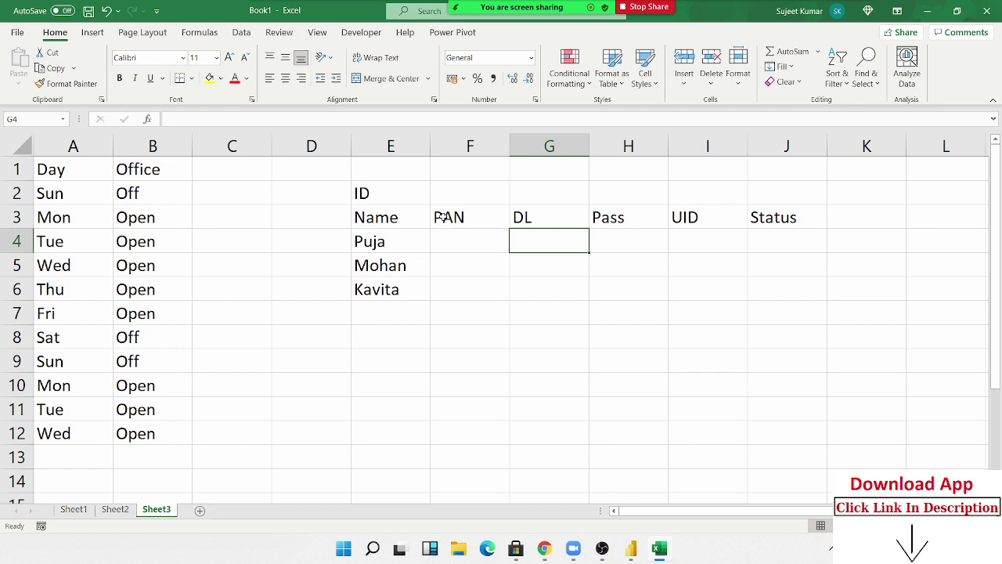
{"action": "type", "text": "Y"}
{"action": "key", "text": "Return"}
{"action": "key", "text": "Return"}
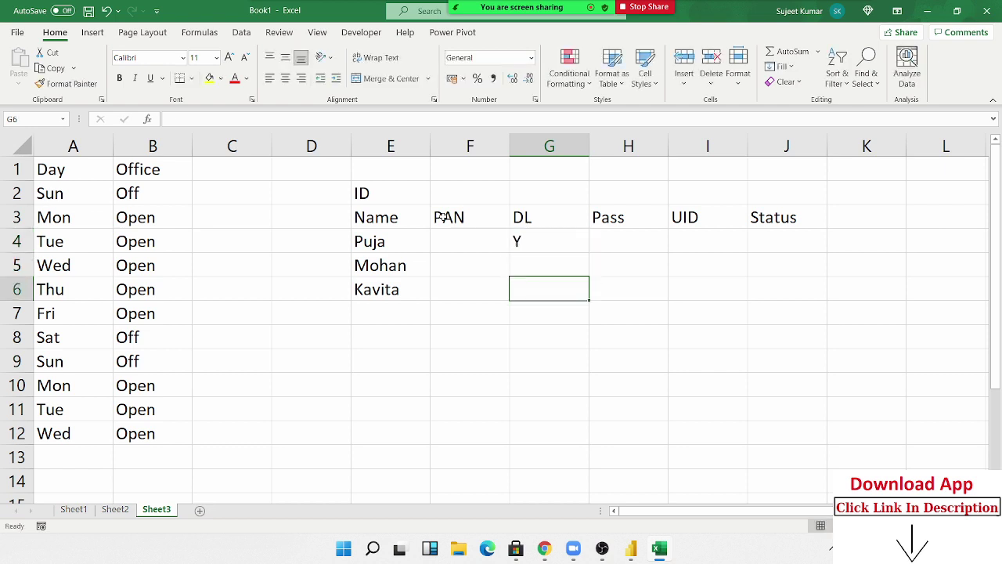
{"action": "type", "text": "Y"}
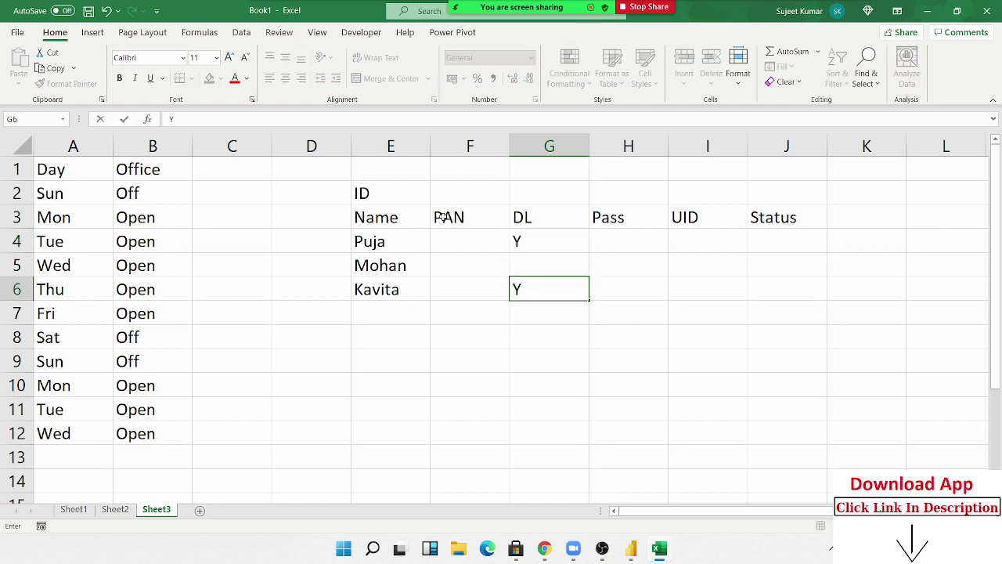
{"action": "key", "text": "Right"}
{"action": "key", "text": "Right"}
{"action": "type", "text": "Y"}
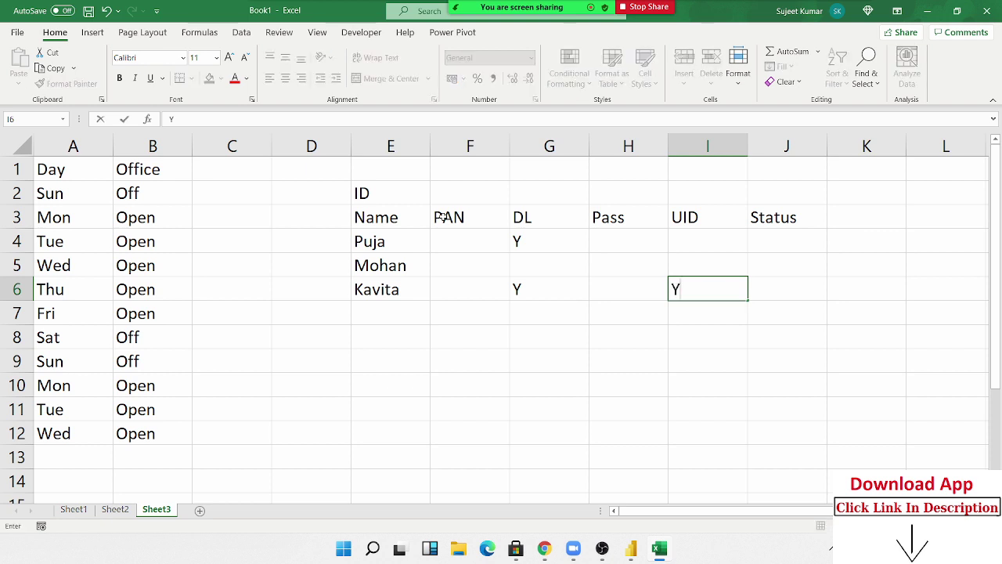
{"action": "key", "text": "Up"}
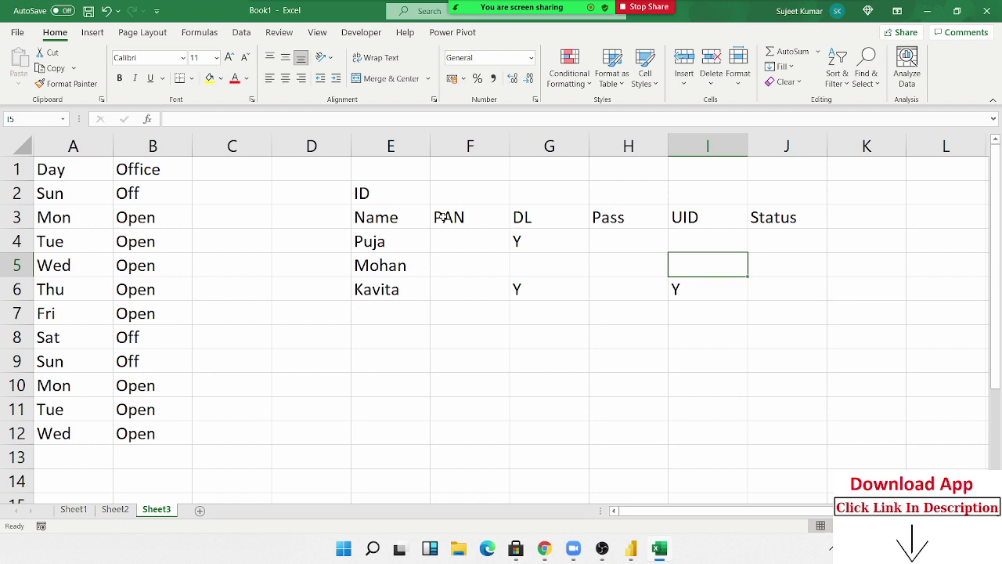
{"action": "key", "text": "Up"}
{"action": "key", "text": "Right"}
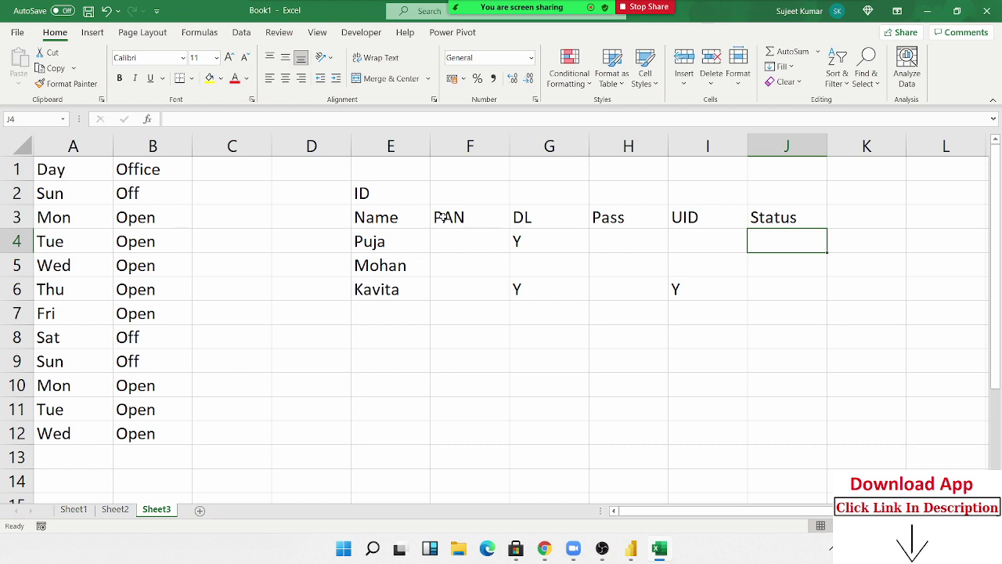
- Start an OR formula in J4 testing whether F4 or G4 equals "y"
{"action": "type", "text": "=o"}
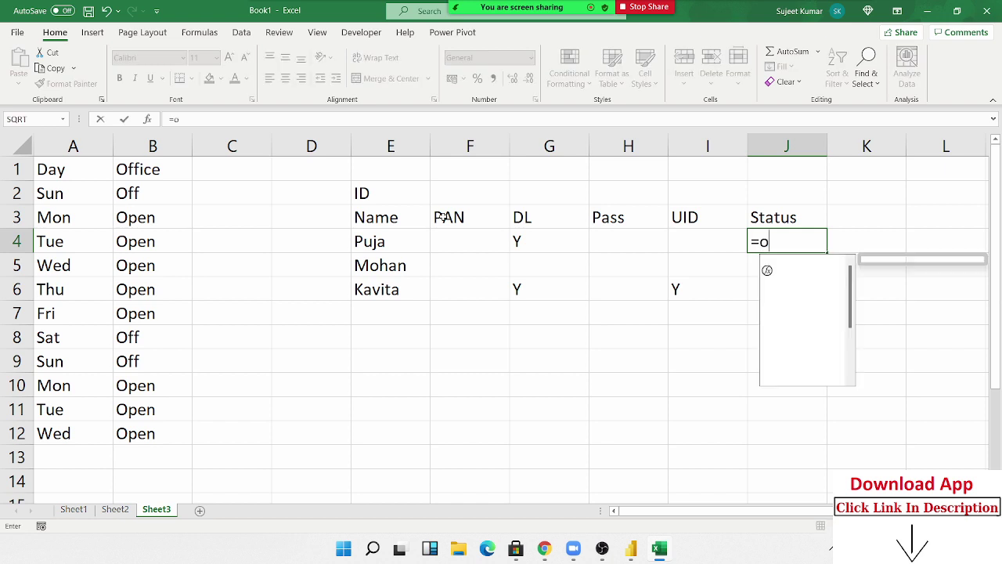
{"action": "type", "text": "r"}
{"action": "key", "text": "Tab"}
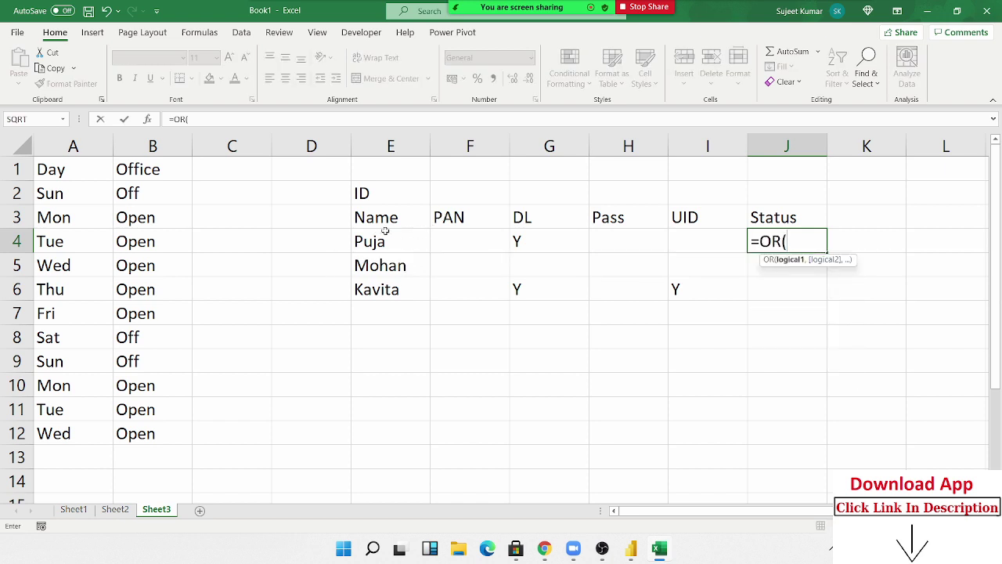
{"action": "left_click", "coordinate": [435, 237]}
{"action": "type", "text": "="}
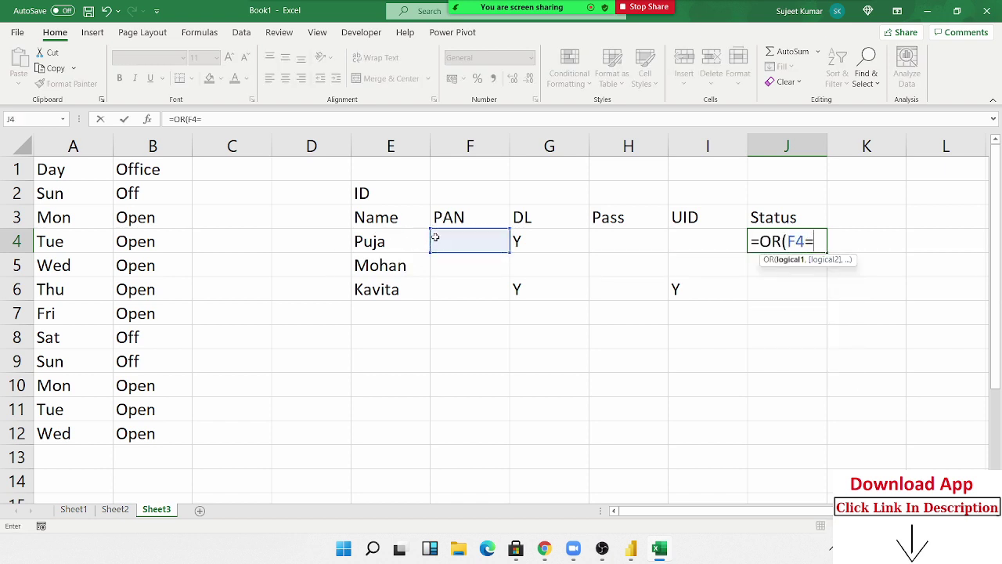
{"action": "type", "text": "\"y\""}
{"action": "type", "text": ","}
{"action": "left_click", "coordinate": [539, 233]}
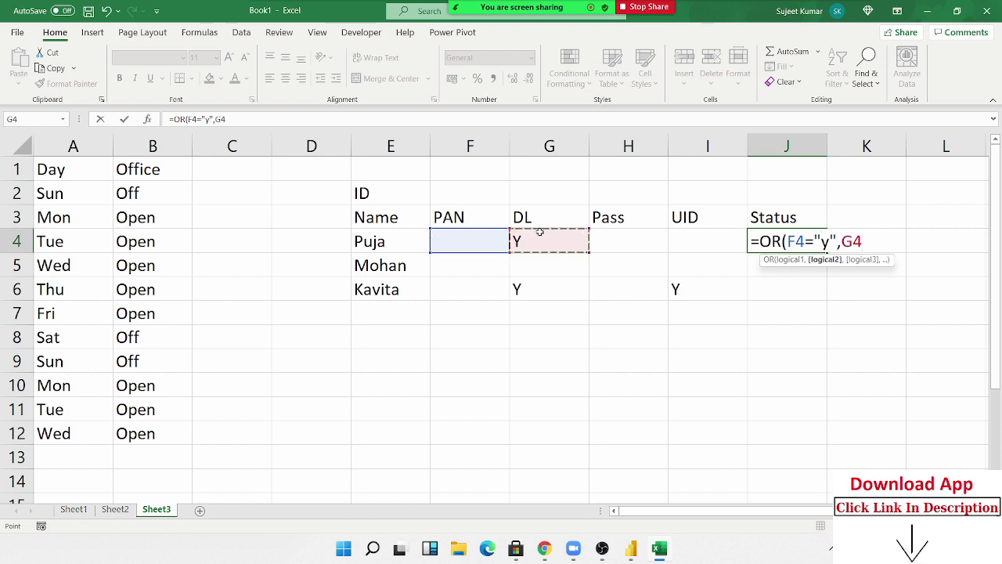
{"action": "type", "text": "=\"y\""}
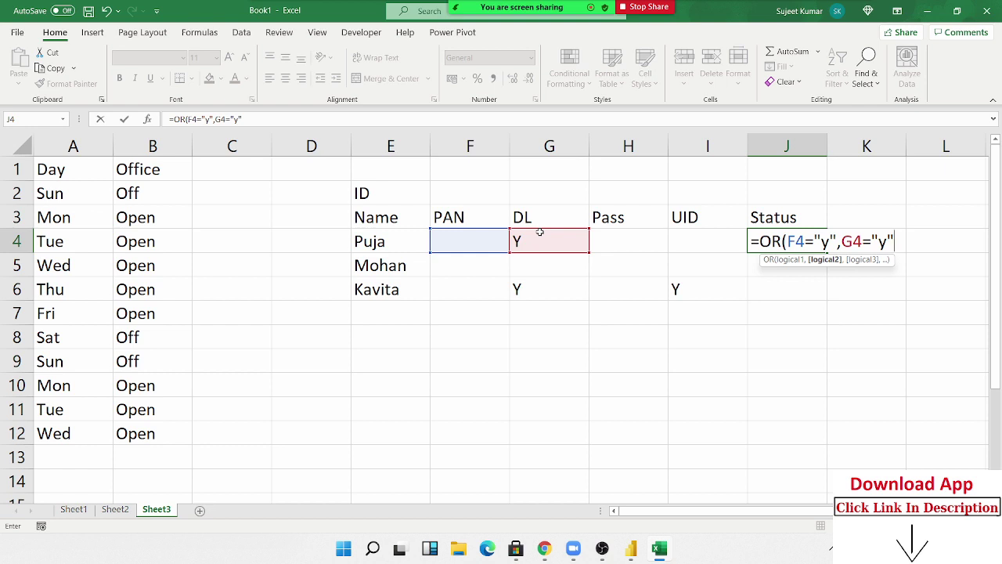
{"action": "type", "text": ","}
- Add the H4 and I4 "y" tests to complete the OR formula and copy it down to J6
{"action": "left_click", "coordinate": [598, 245]}
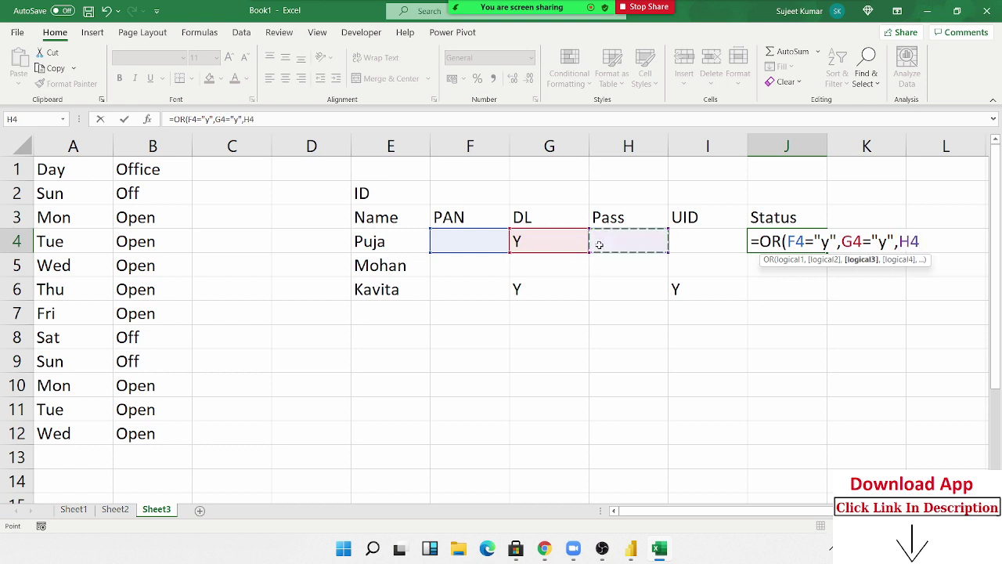
{"action": "type", "text": "\\"}
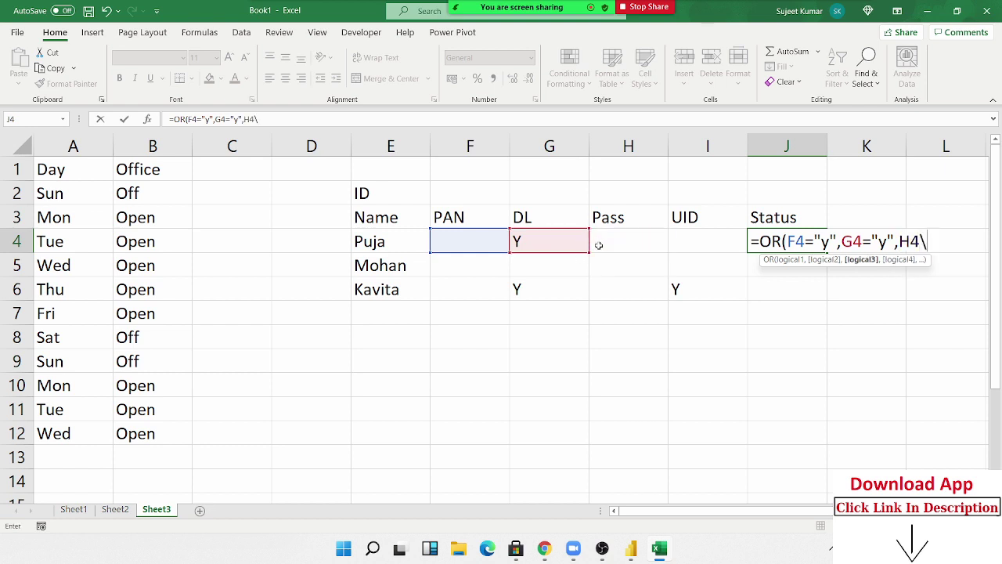
{"action": "key", "text": "BackSpace"}
{"action": "type", "text": "="}
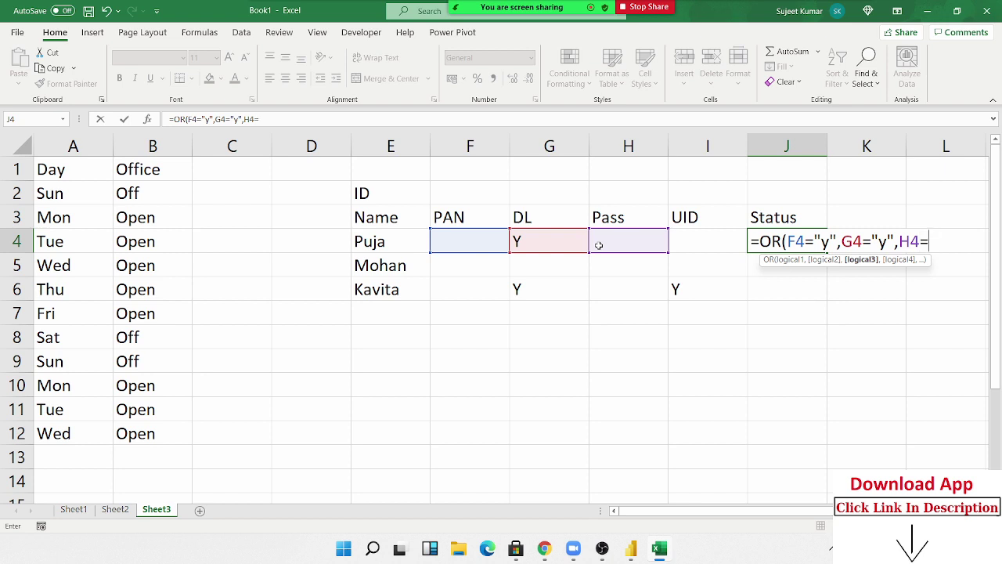
{"action": "type", "text": "\"y"}
{"action": "type", "text": "\","}
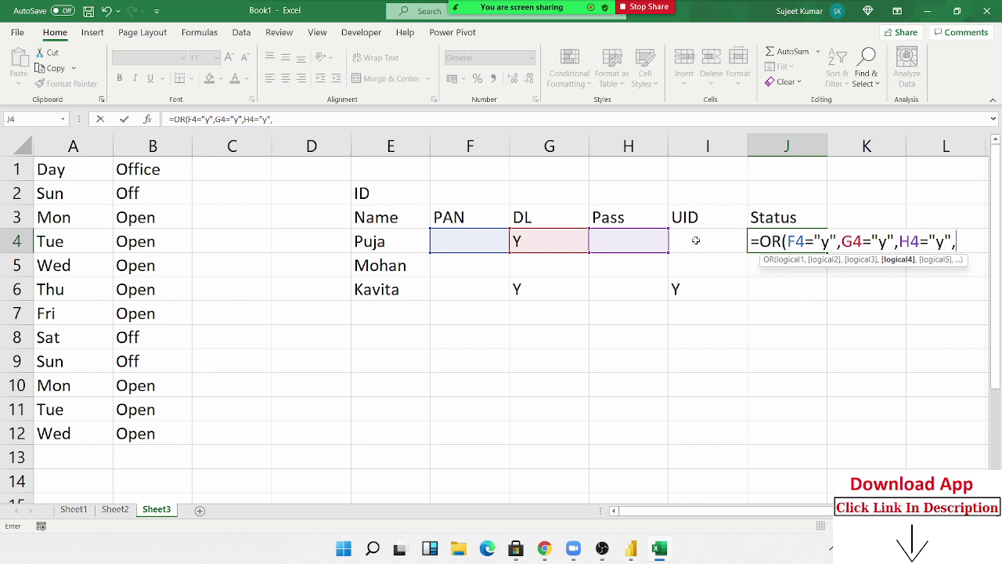
{"action": "left_click", "coordinate": [694, 241]}
{"action": "type", "text": "=\""}
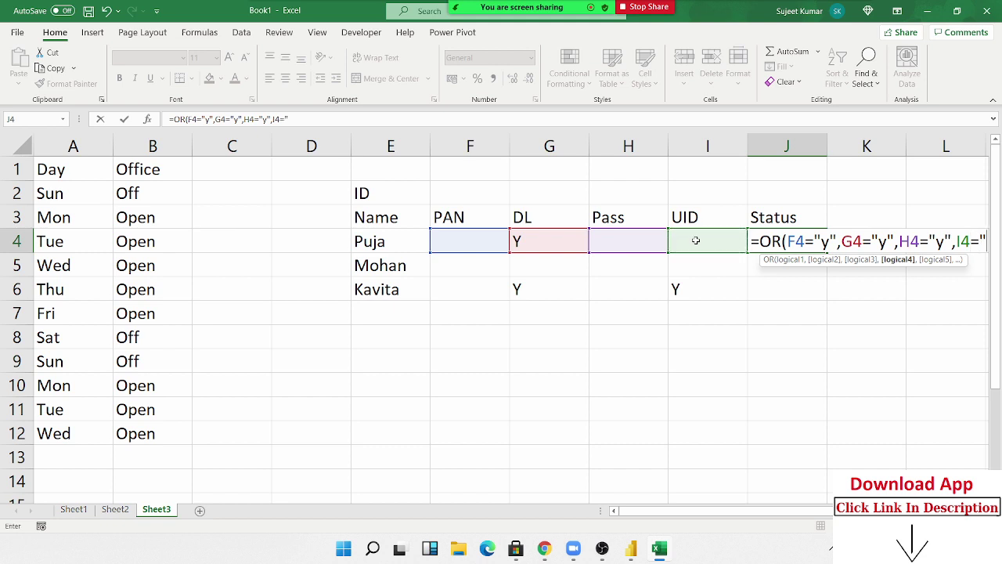
{"action": "type", "text": "y\""}
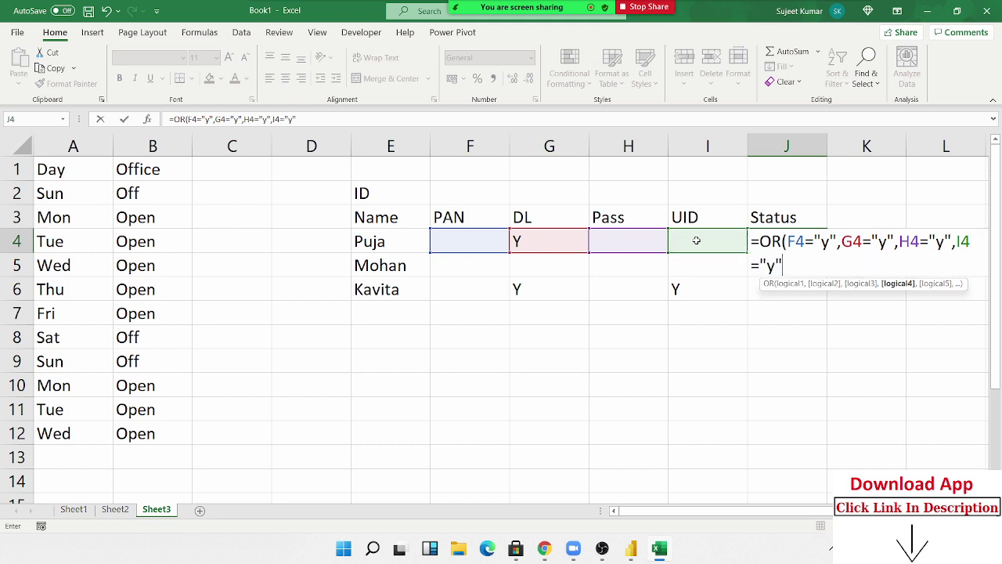
{"action": "key", "text": "Return"}
{"action": "key", "text": "Up"}
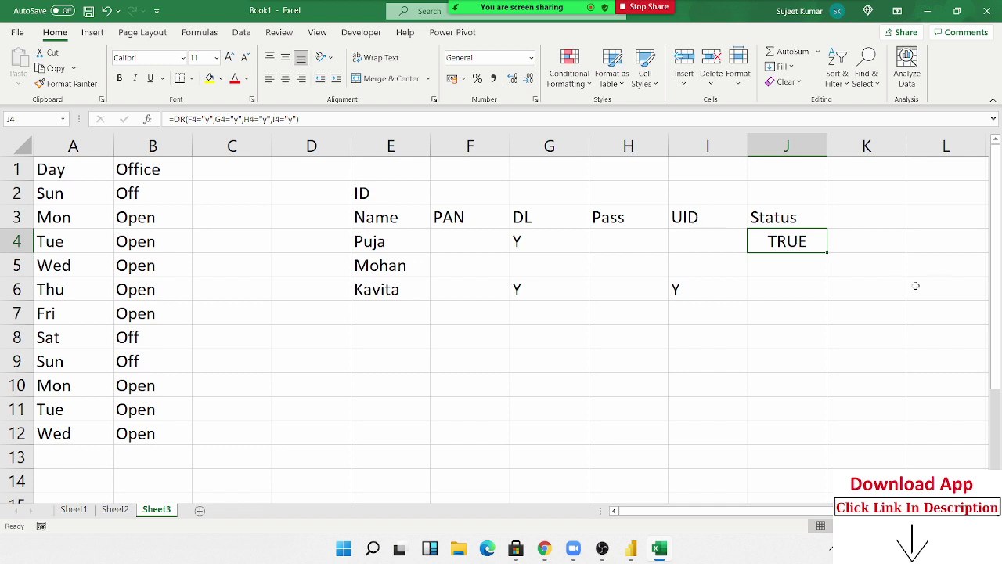
{"action": "double_click", "coordinate": [824, 251]}
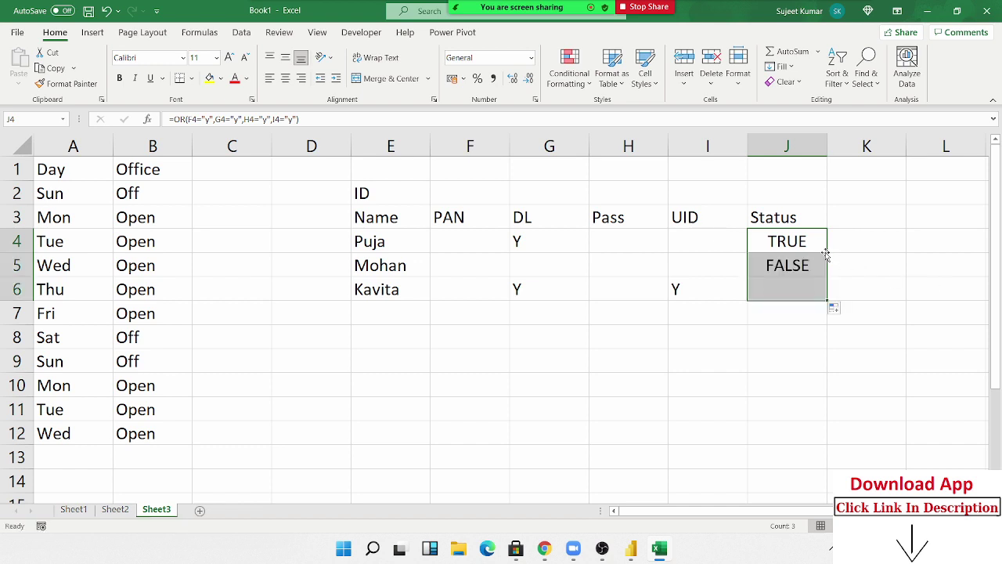
- Wrap J4's OR test in IF returning "OK" or "Pending" and fill it down to J6
{"action": "double_click", "coordinate": [814, 243]}
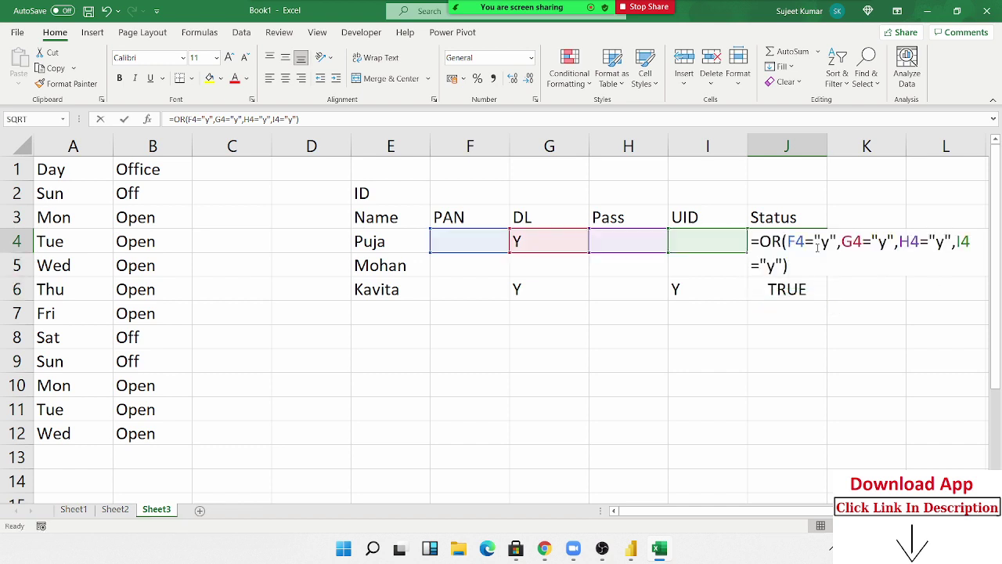
{"action": "left_click", "coordinate": [758, 242]}
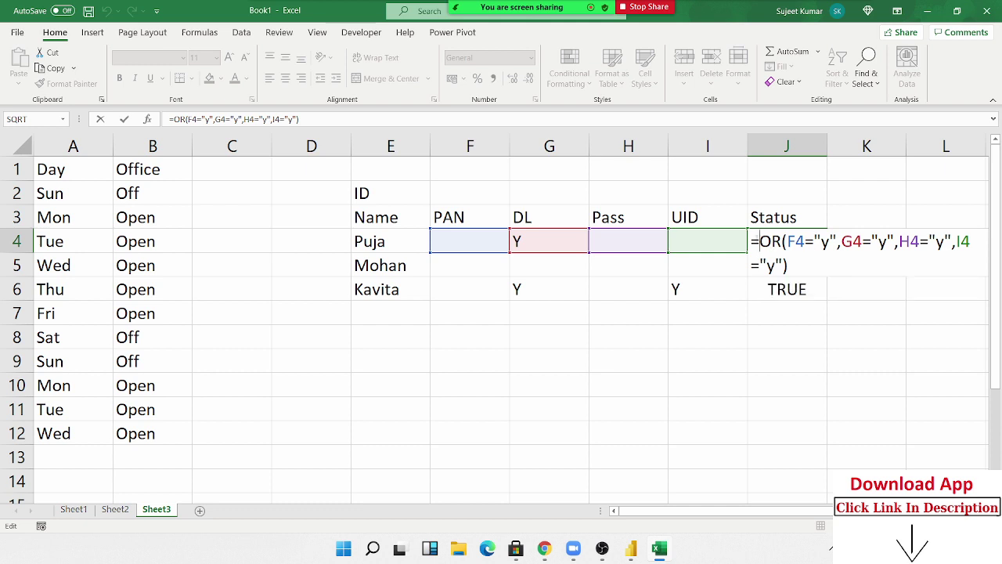
{"action": "type", "text": "if"}
{"action": "key", "text": "Tab"}
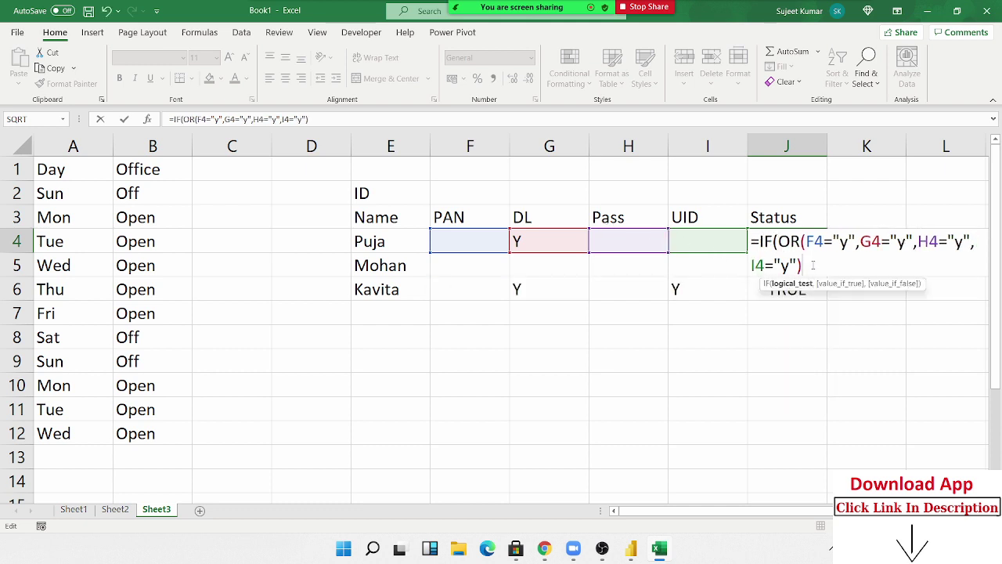
{"action": "type", "text": ",\"OK"}
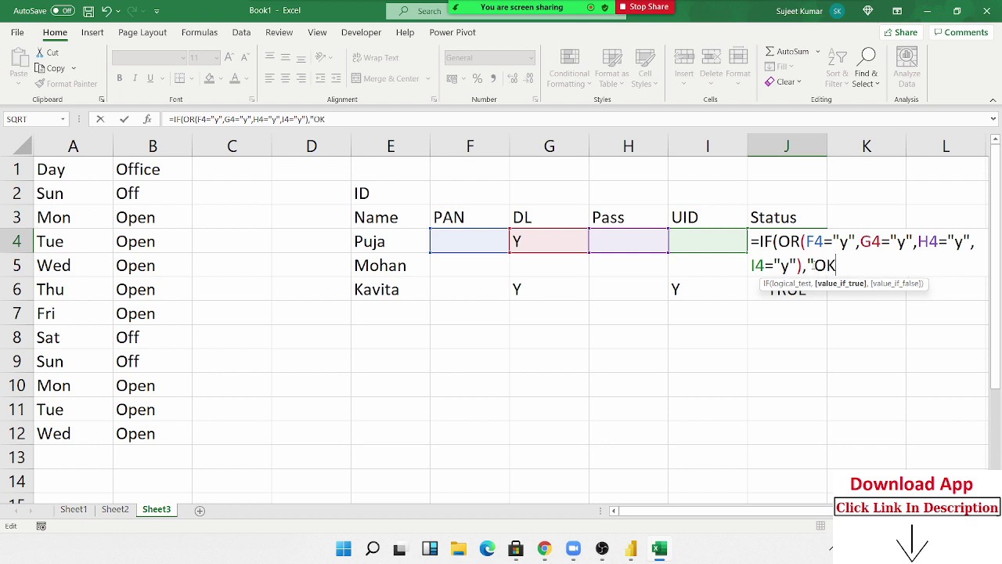
{"action": "type", "text": "\",\"P"}
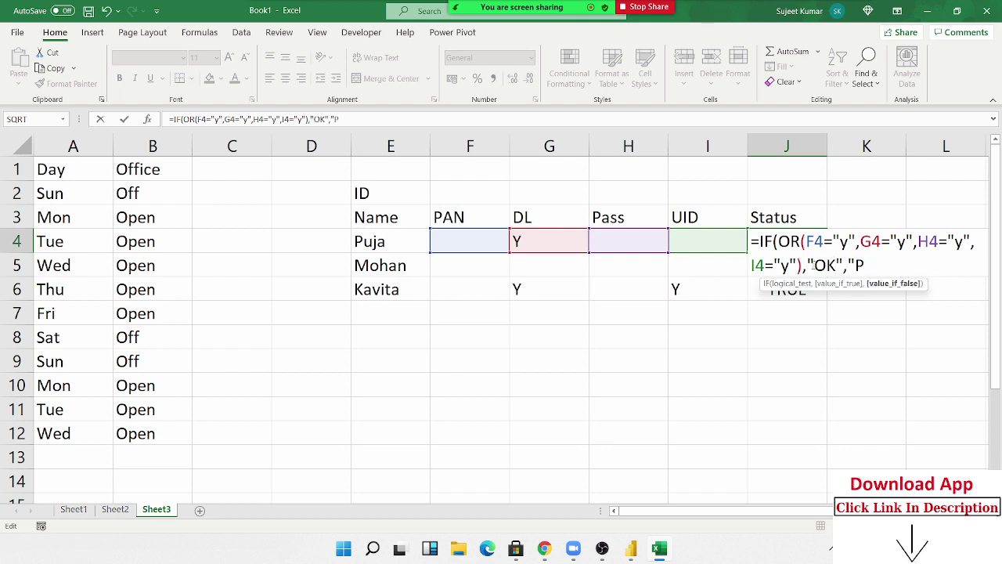
{"action": "type", "text": "endi"}
{"action": "type", "text": "ng\""}
{"action": "key", "text": "Return"}
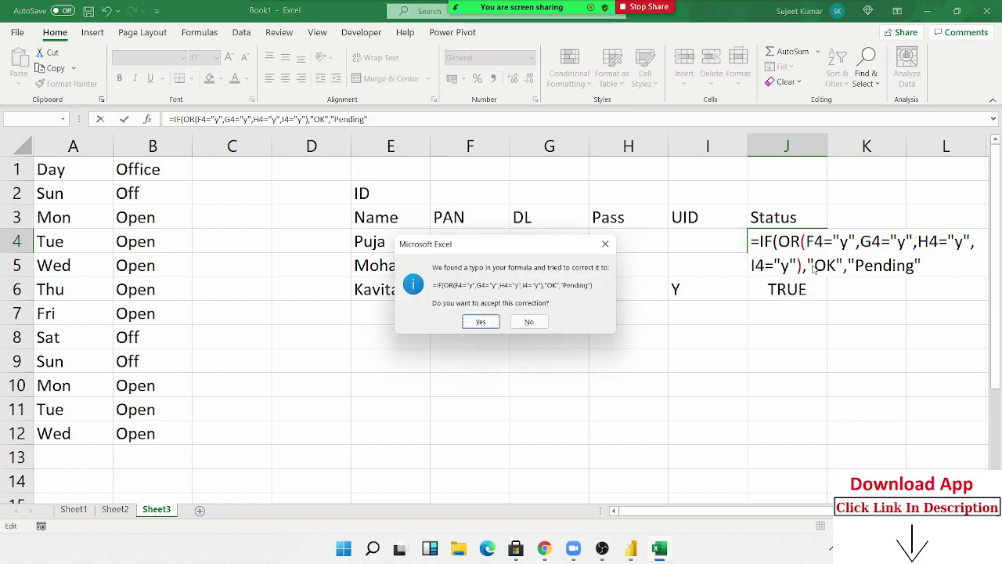
{"action": "key", "text": "Return"}
{"action": "key", "text": "Up"}
{"action": "double_click", "coordinate": [826, 252]}
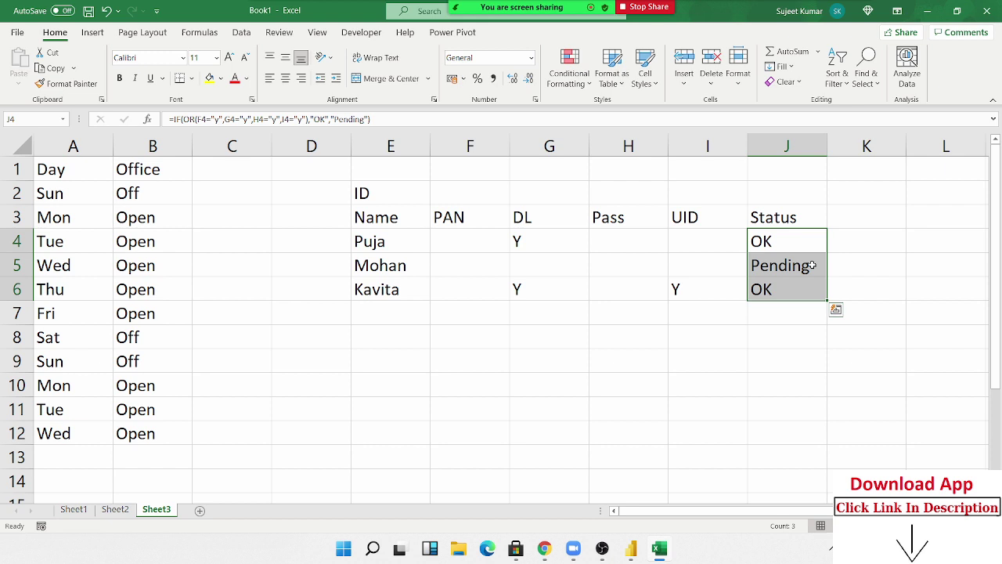
- Move back to cell A1
{"action": "key", "text": "Left"}
{"action": "key", "text": "ctrl+Left"}
{"action": "key", "text": "ctrl+Left"}
{"action": "key", "text": "ctrl+Left"}
{"action": "key", "text": "Up"}
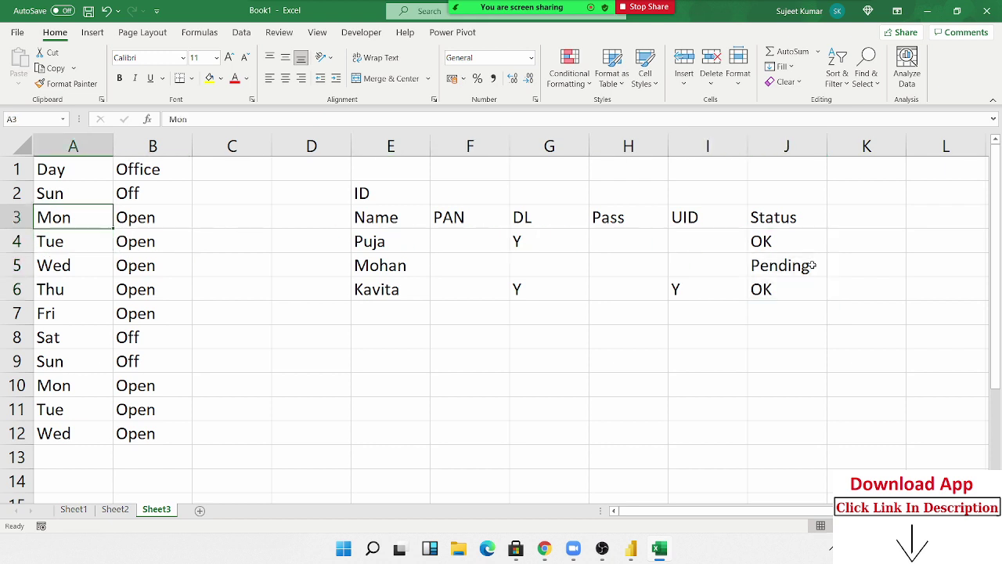
{"action": "key", "text": "Up"}
{"action": "key", "text": "Up"}
- Abandon a false start in C1 and begin =IF(A2="Sat","off" in C2
{"action": "key", "text": "Right"}
{"action": "key", "text": "Right"}
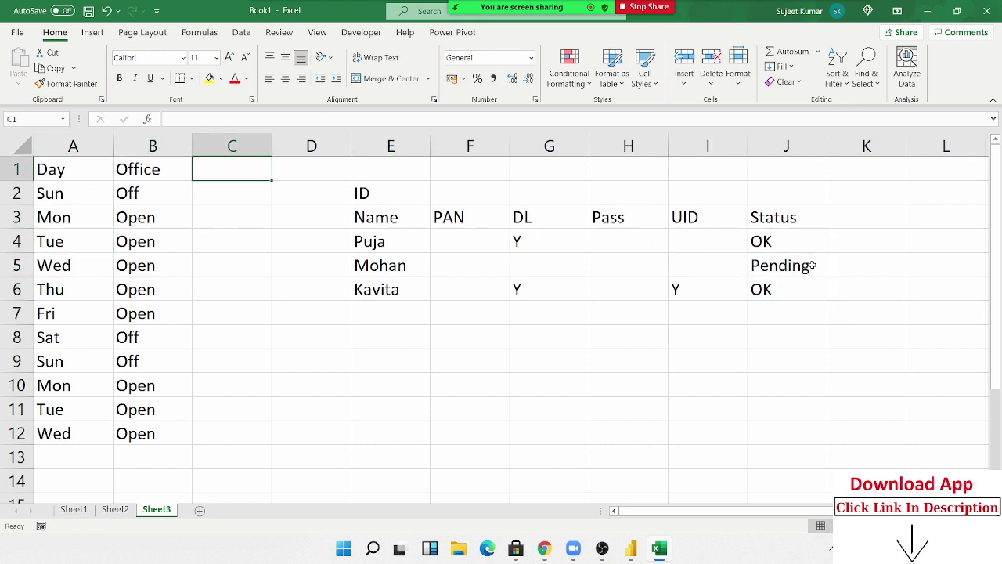
{"action": "type", "text": "=if"}
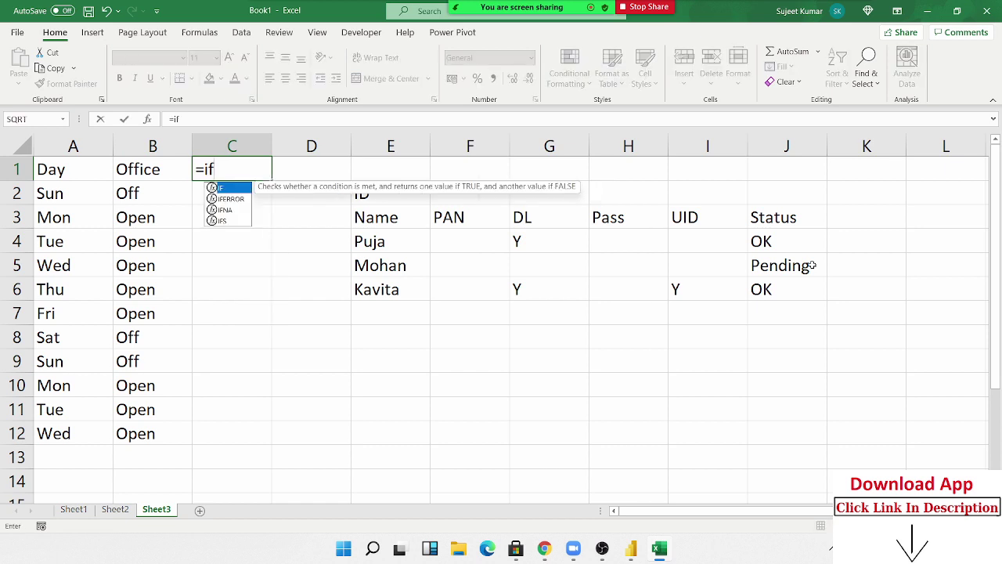
{"action": "key", "text": "Tab"}
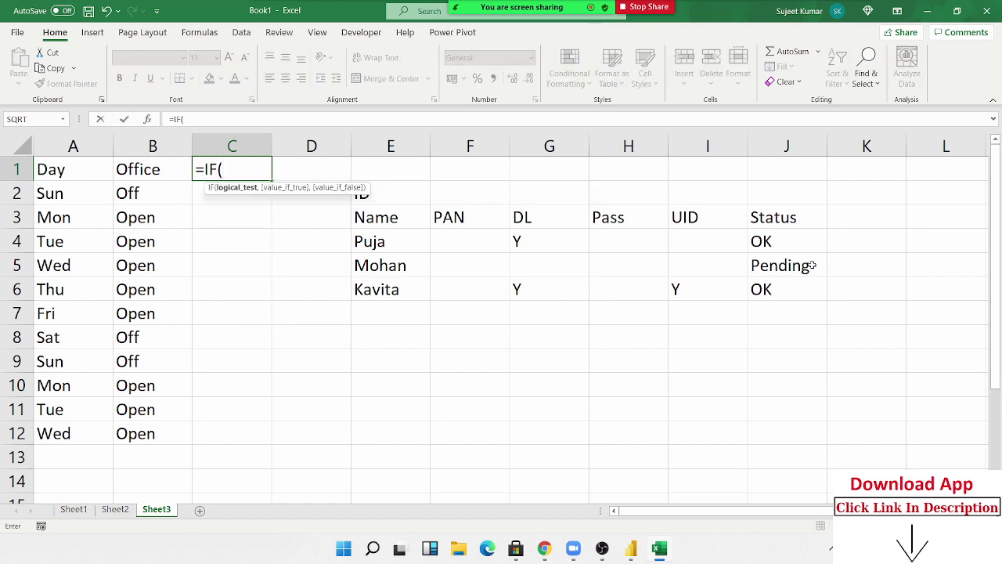
{"action": "key", "text": "Left"}
{"action": "key", "text": "Left"}
{"action": "key", "text": "Down"}
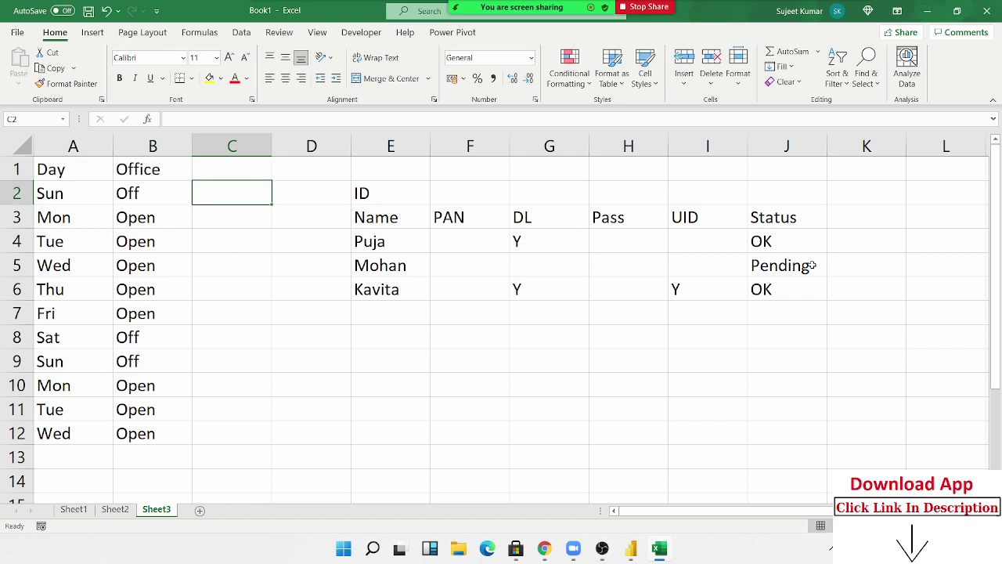
{"action": "type", "text": "=IF("}
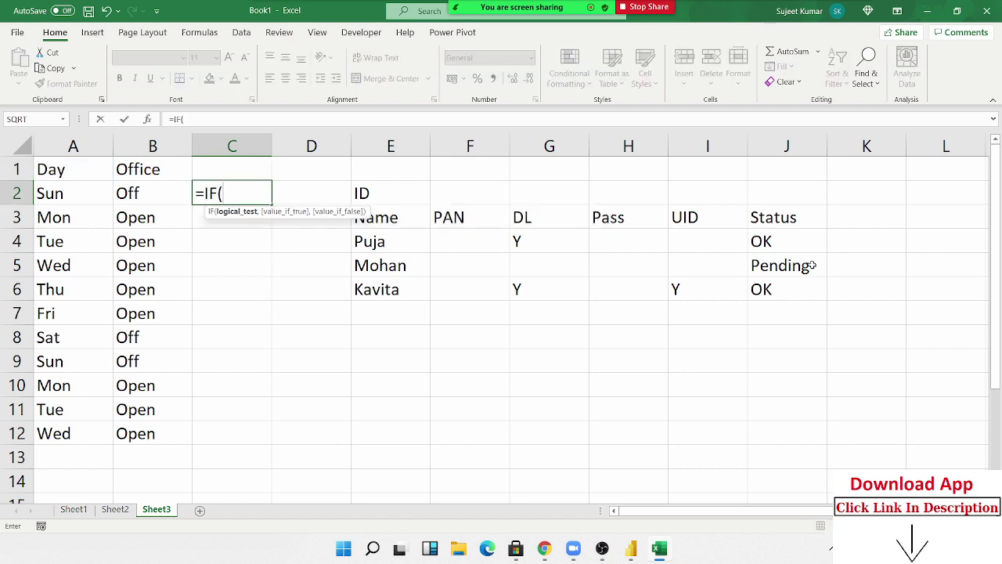
{"action": "key", "text": "Left"}
{"action": "key", "text": "Left"}
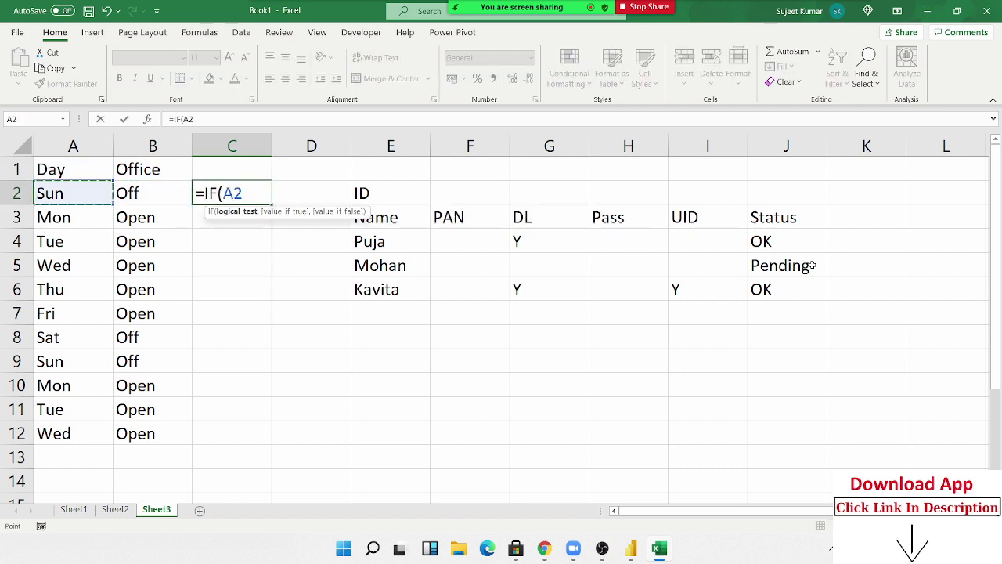
{"action": "type", "text": "=\"Sat"}
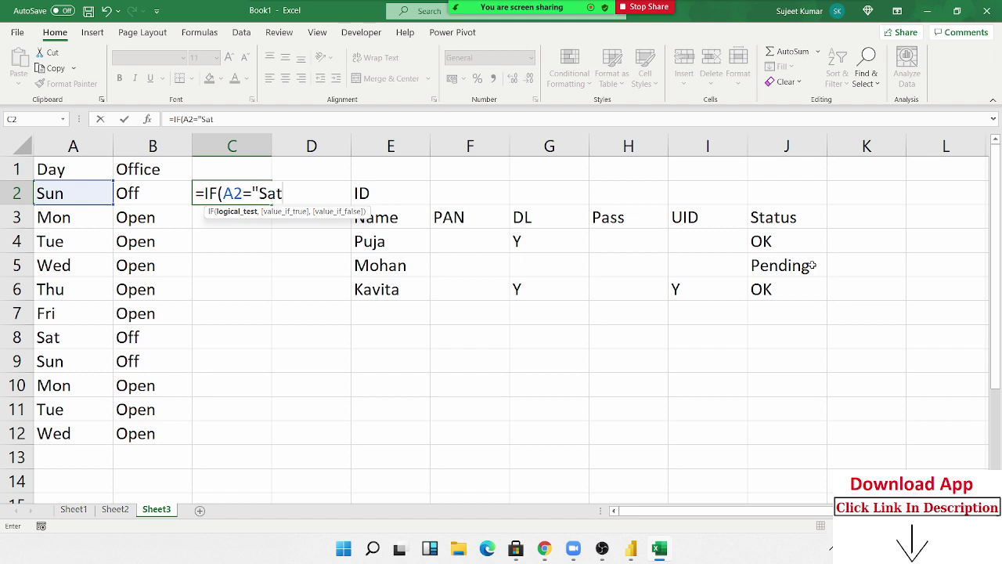
{"action": "type", "text": "\",\""}
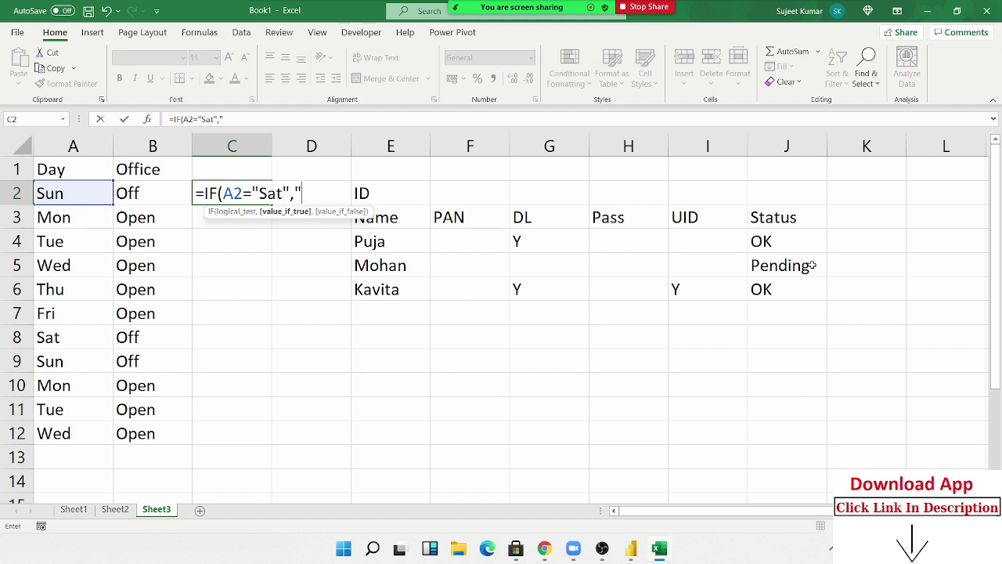
{"action": "type", "text": "off"}
{"action": "type", "text": "\""}
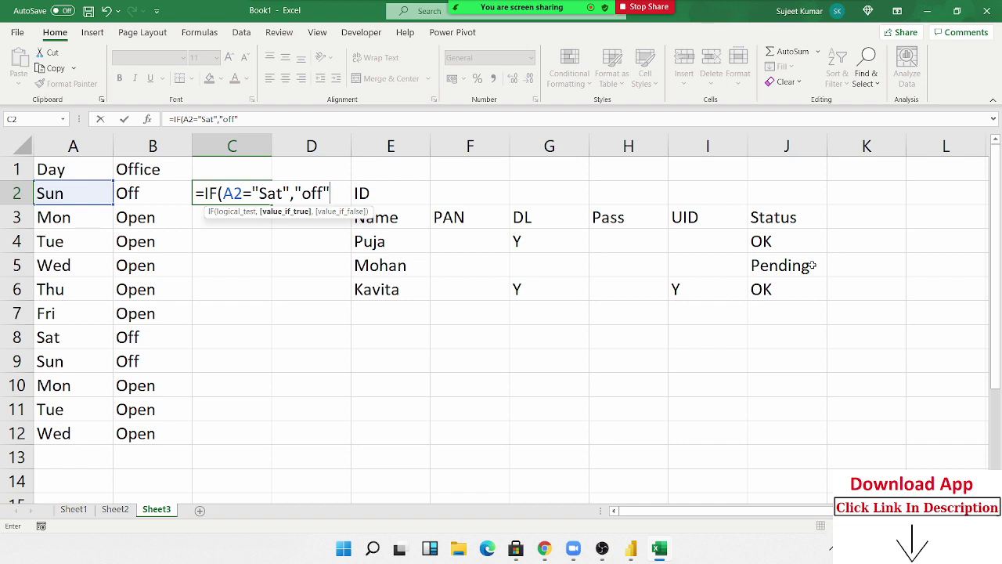
- Continue the C2 nested IF so A2 "Sat" or "sun" gives off, otherwise open
{"action": "type", "text": ",IF("}
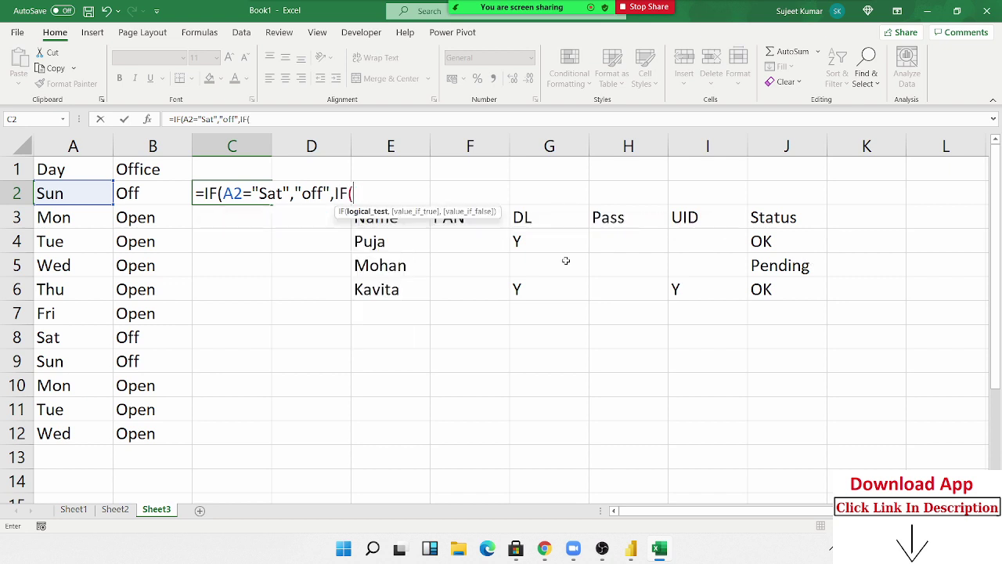
{"action": "left_click", "coordinate": [49, 192]}
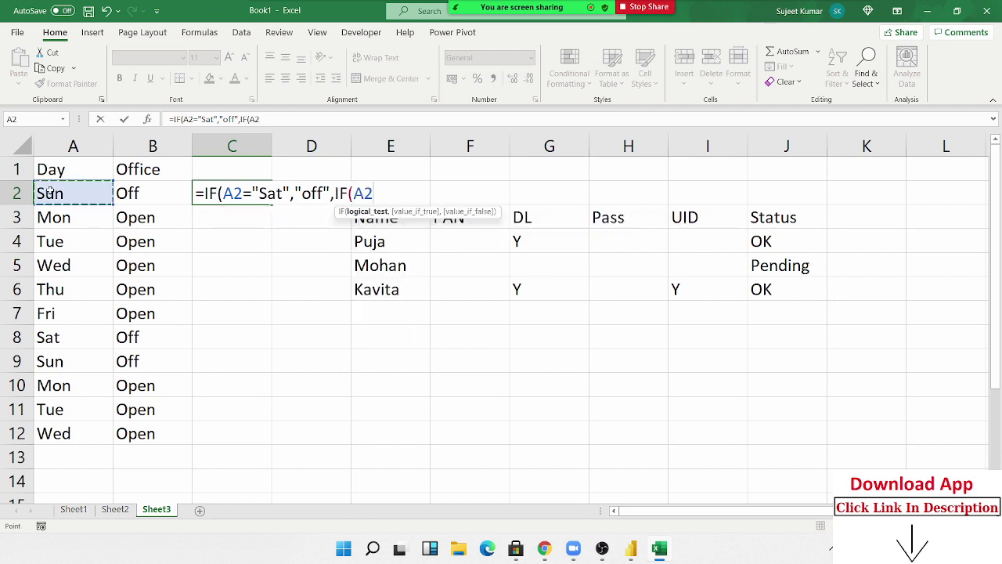
{"action": "type", "text": "=\""}
{"action": "type", "text": "sun\""}
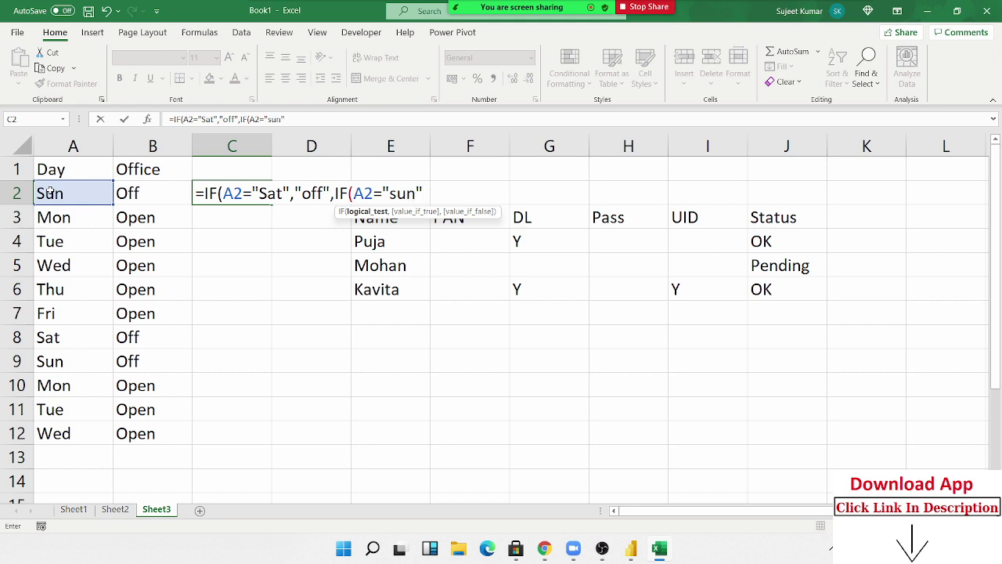
{"action": "type", "text": ",\"of"}
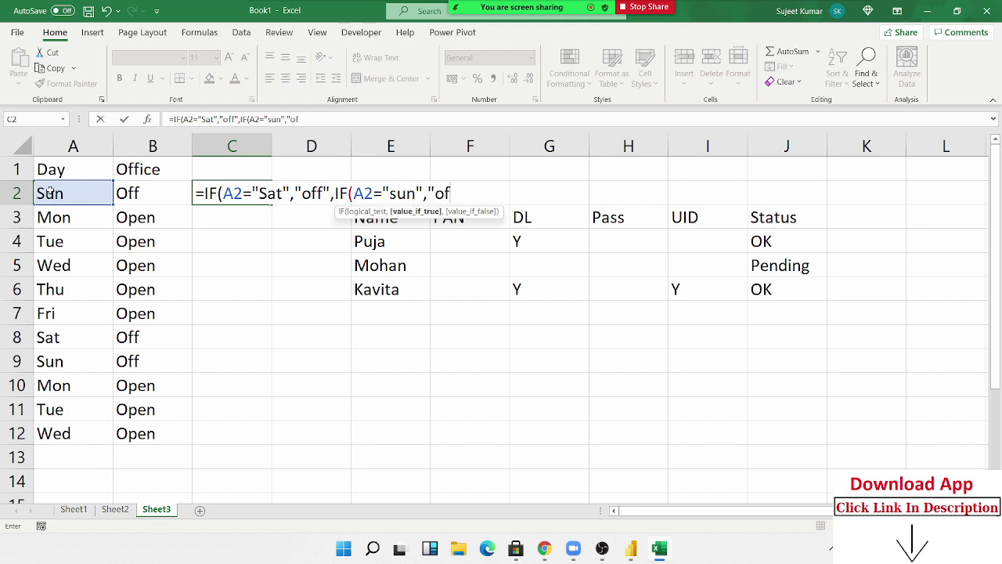
{"action": "type", "text": "f\")"}
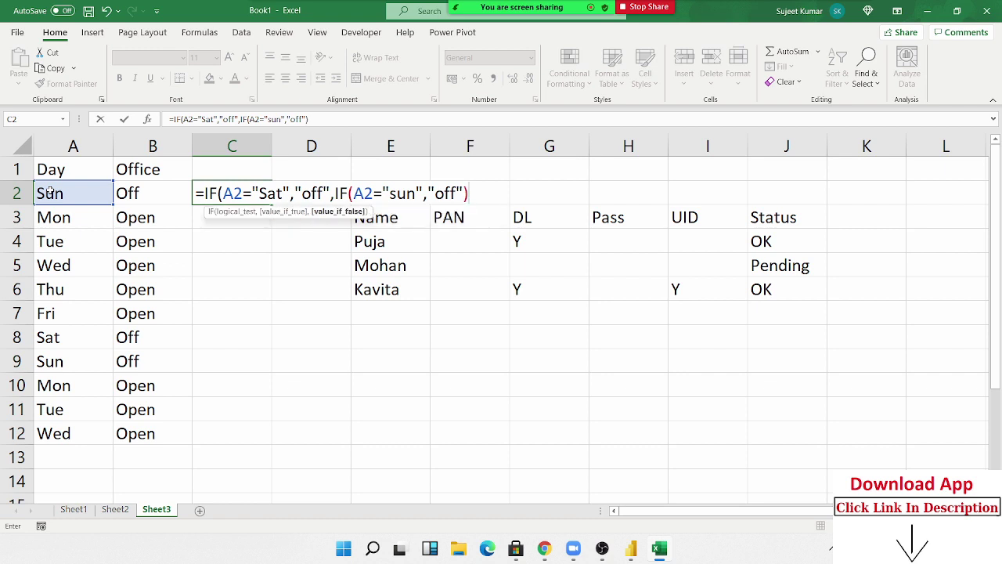
{"action": "key", "text": "BackSpace"}
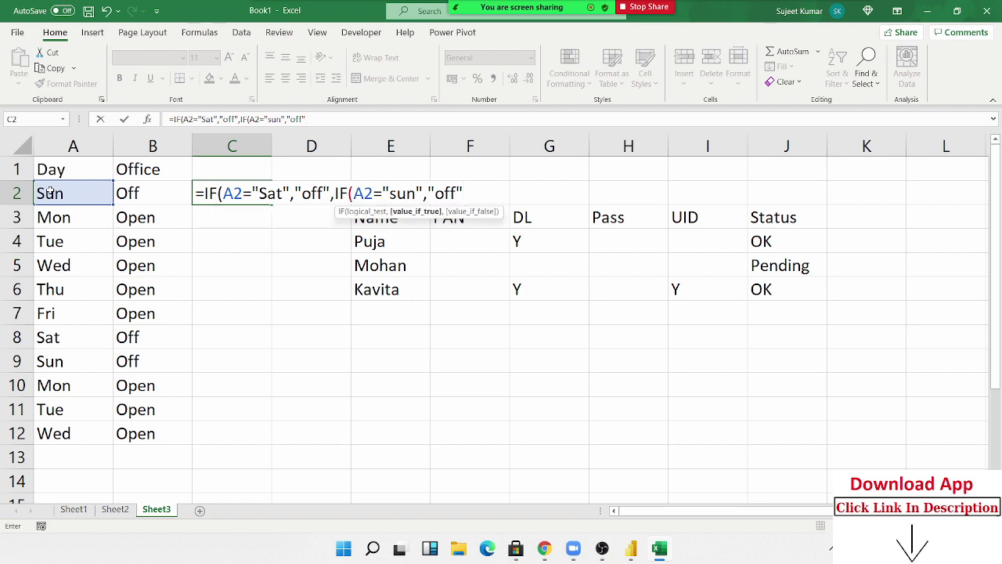
{"action": "type", "text": ",\"o"}
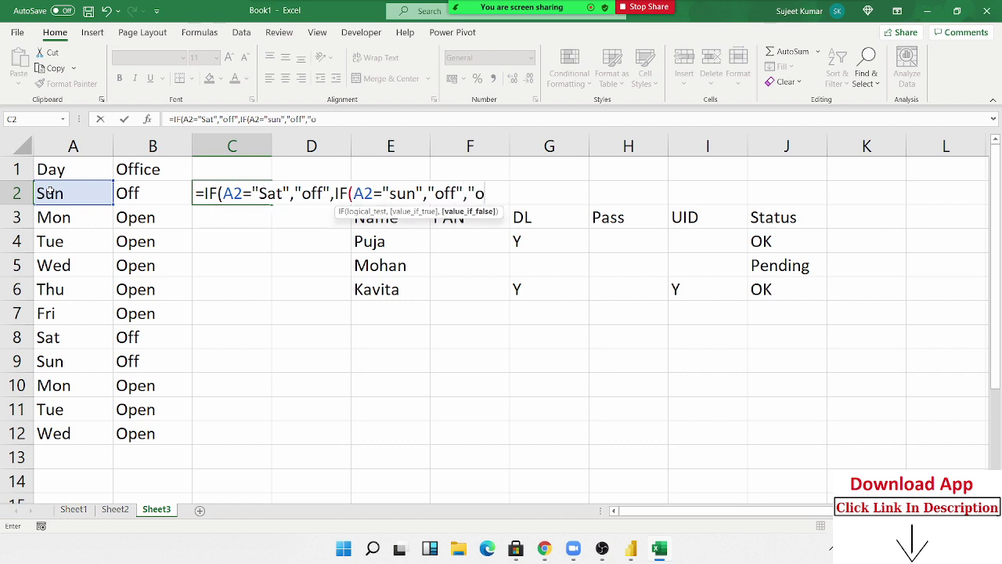
{"action": "type", "text": "pen"}
{"action": "type", "text": "\")"}
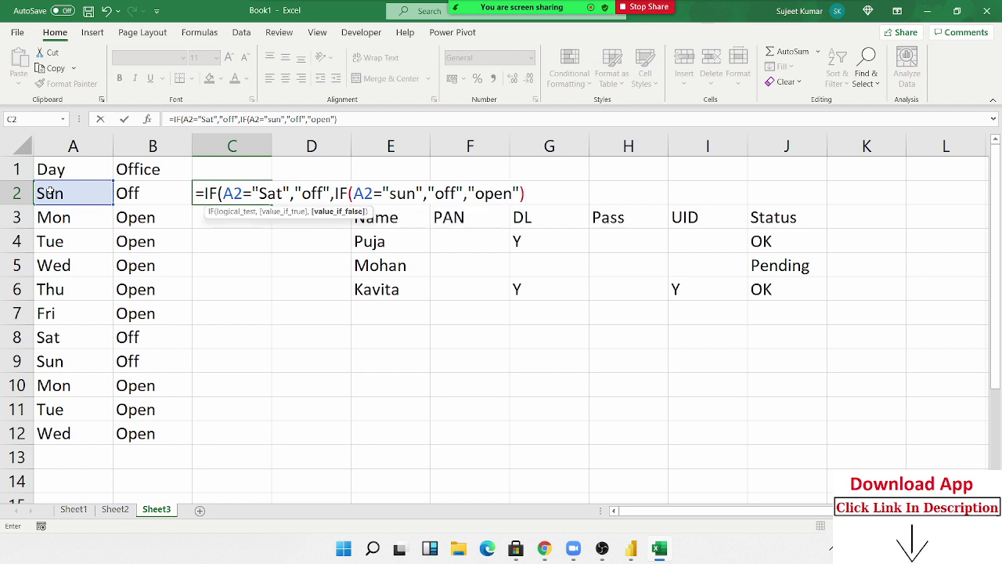
{"action": "type", "text": ",\""}
- Trim the stray trailing characters, review the IF arguments, and commit the C2 formula
{"action": "key", "text": "BackSpace"}
{"action": "key", "text": "BackSpace"}
{"action": "left_click_drag", "start_coordinate": [235, 192], "coordinate": [264, 192]}
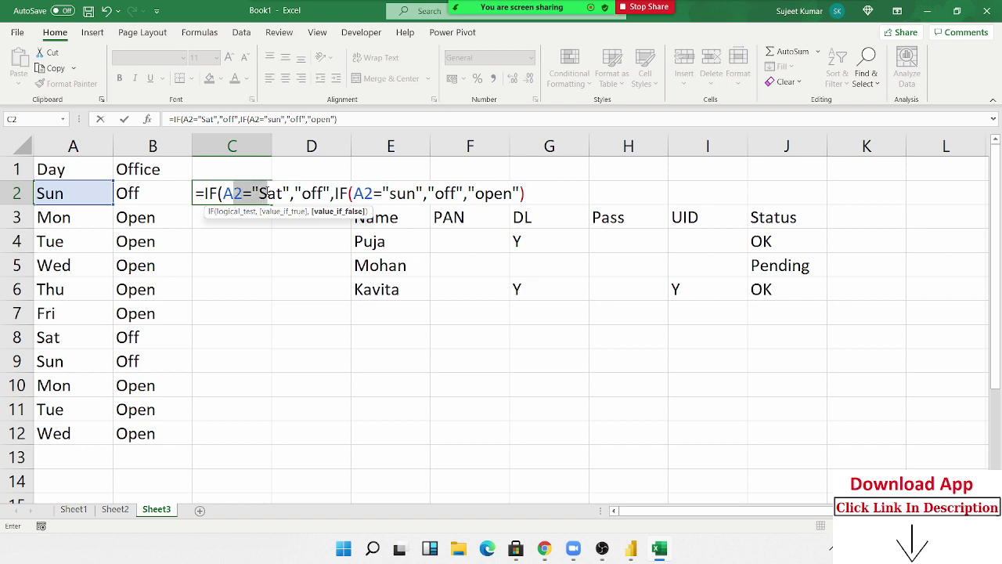
{"action": "left_click_drag", "start_coordinate": [295, 193], "coordinate": [522, 196]}
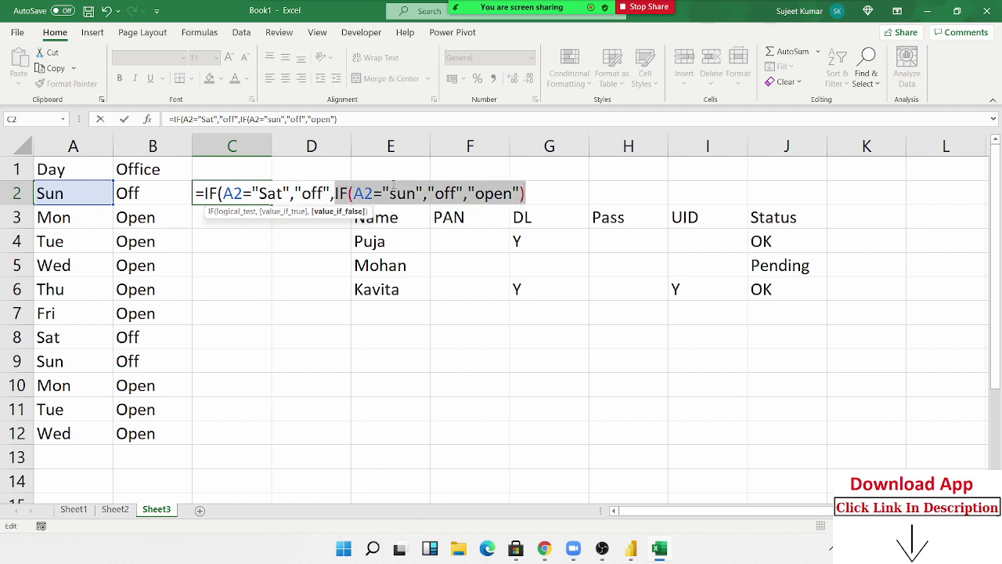
{"action": "left_click", "coordinate": [384, 193]}
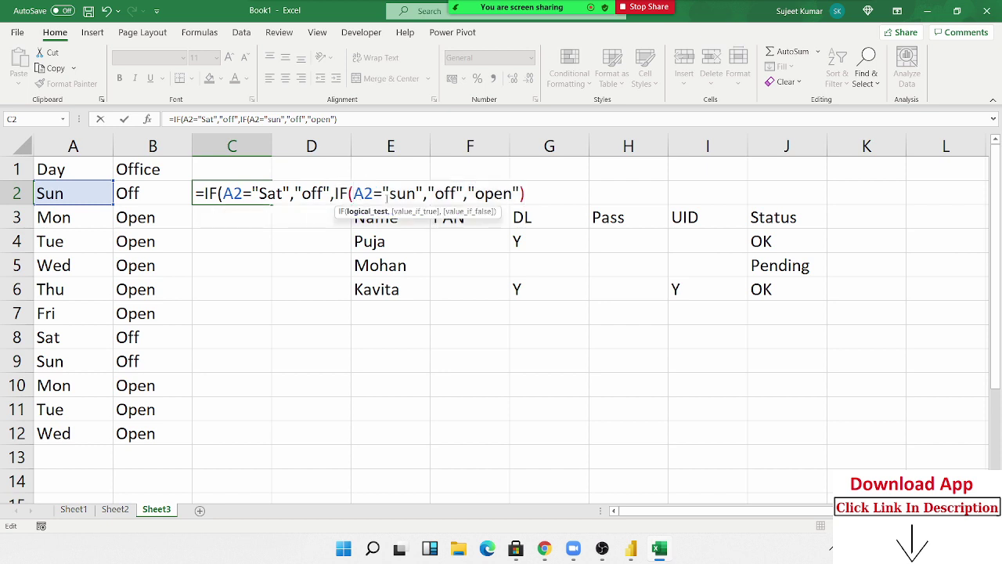
{"action": "left_click_drag", "start_coordinate": [389, 194], "coordinate": [412, 194]}
{"action": "left_click", "coordinate": [442, 194]}
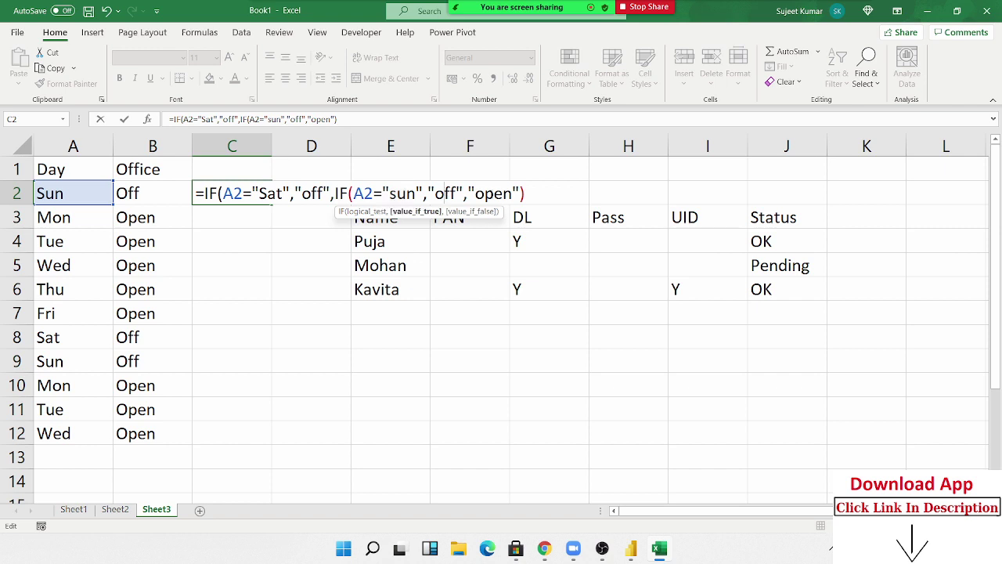
{"action": "left_click_drag", "start_coordinate": [467, 193], "coordinate": [518, 193]}
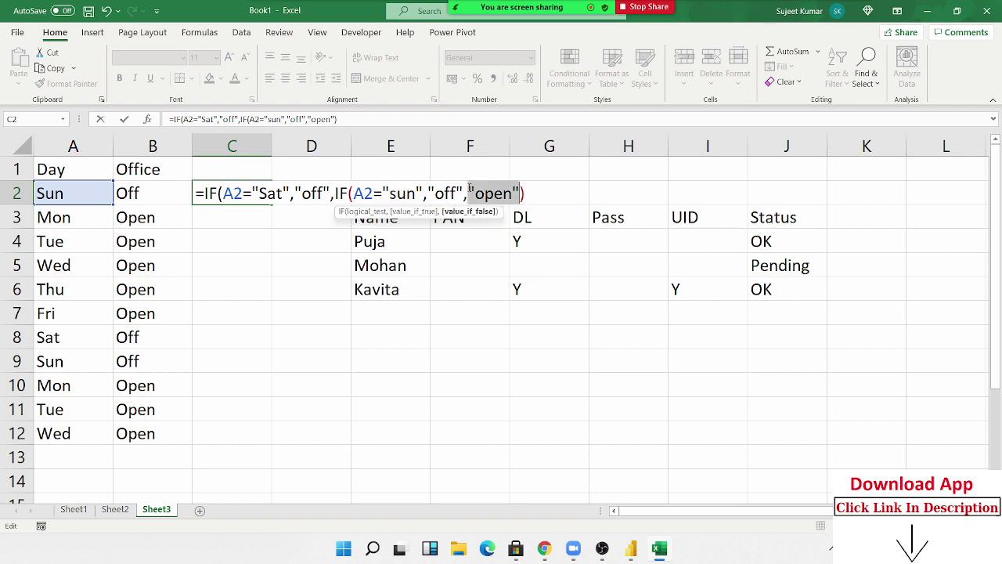
{"action": "key", "text": "Return"}
{"action": "key", "text": "Return"}
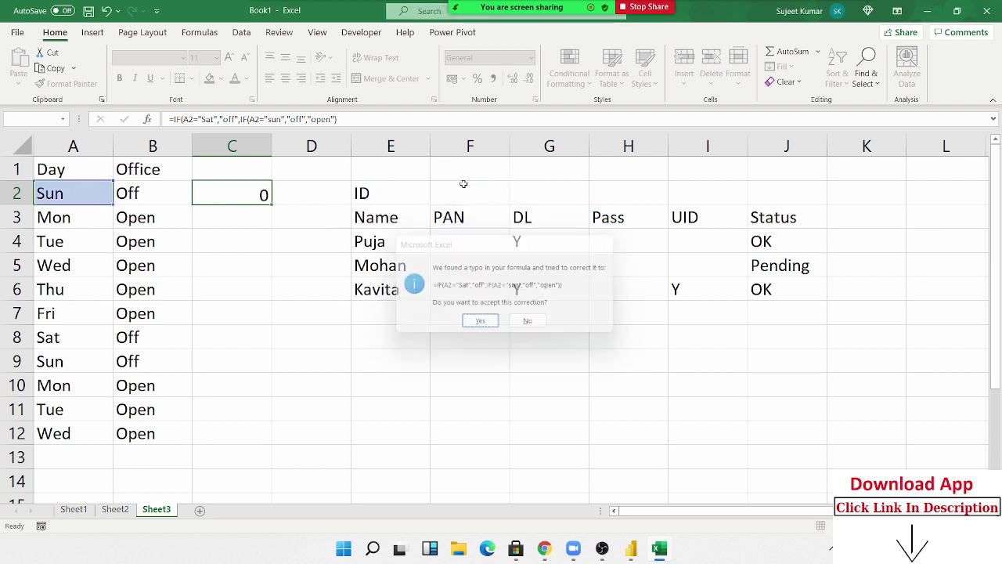
- Fill the C2 formula down through C12 and move to K4
{"action": "left_click", "coordinate": [231, 192]}
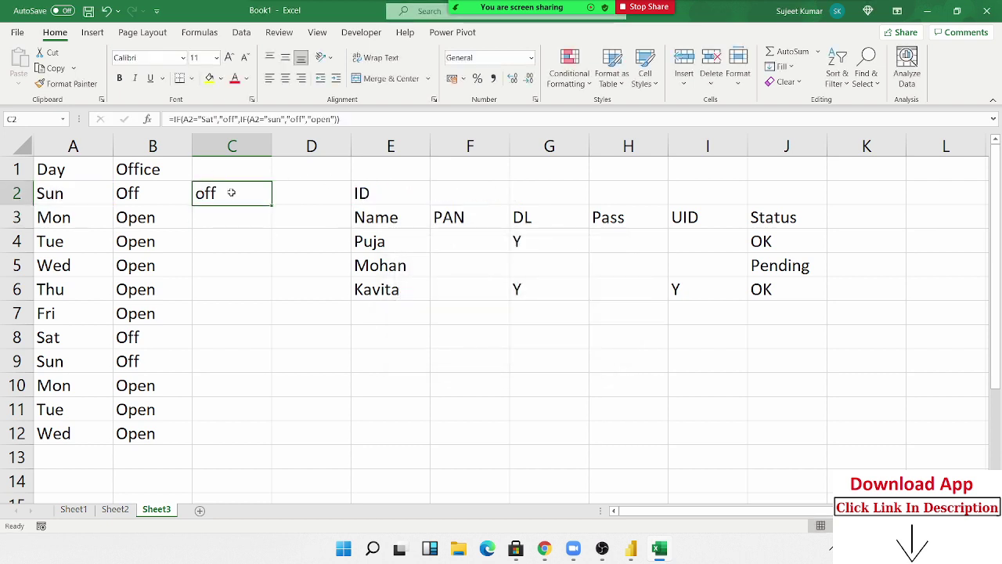
{"action": "double_click", "coordinate": [272, 205]}
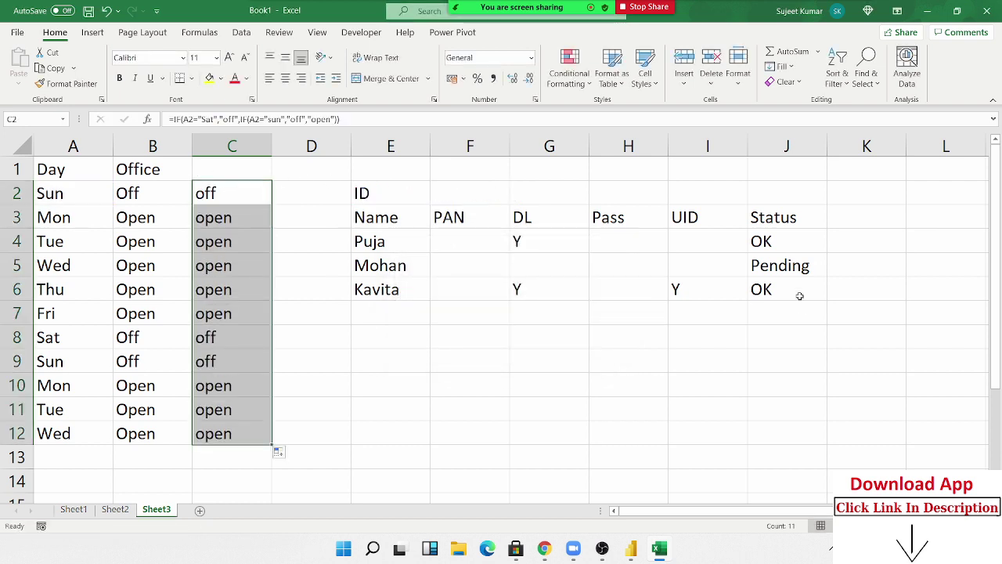
{"action": "left_click", "coordinate": [852, 246]}
- Build a nested IF in K4 checking F4, G4, H4 and I4 for "y", returning OK or pending
{"action": "type", "text": "="}
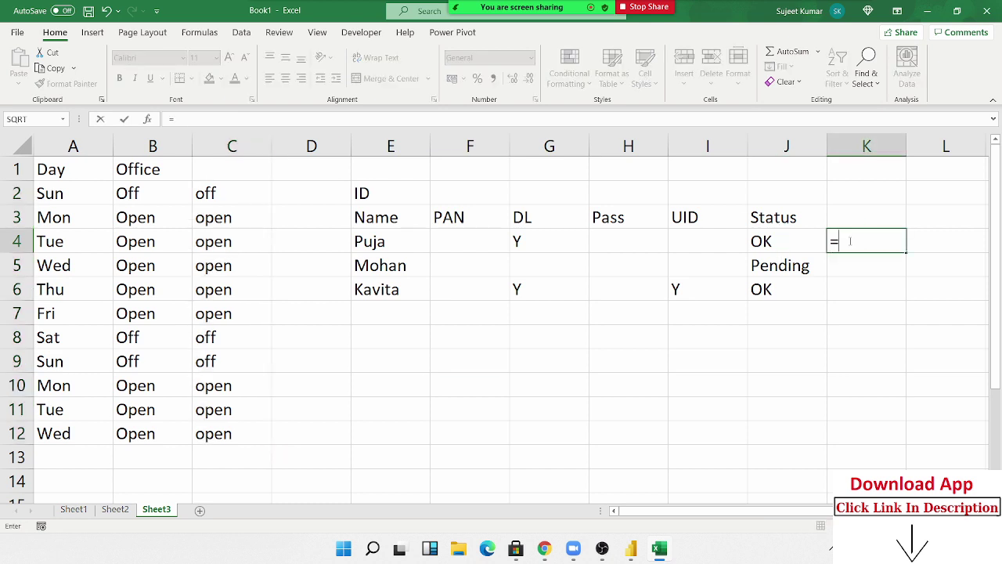
{"action": "type", "text": "if"}
{"action": "key", "text": "Tab"}
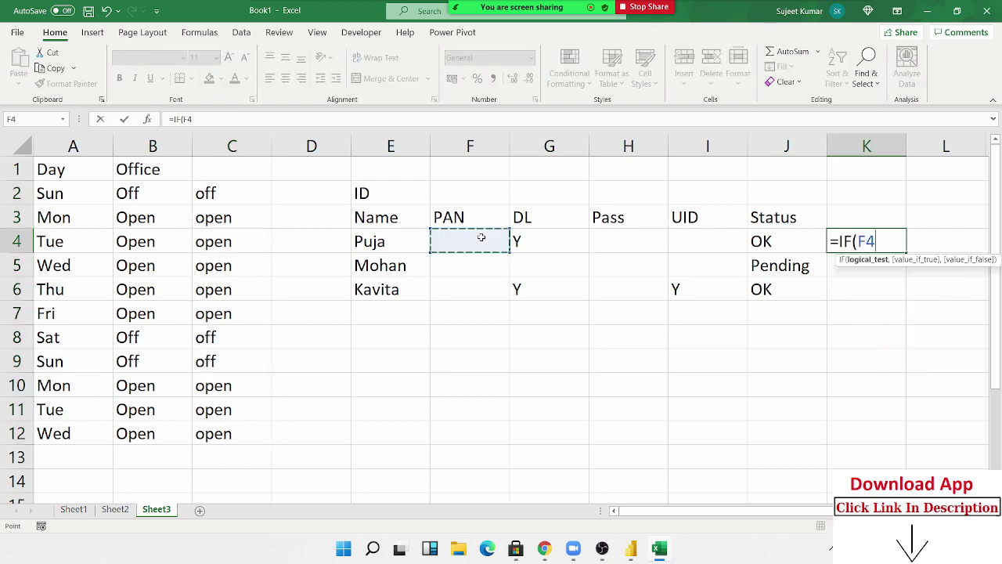
{"action": "left_click", "coordinate": [481, 238]}
{"action": "type", "text": "=\"y"}
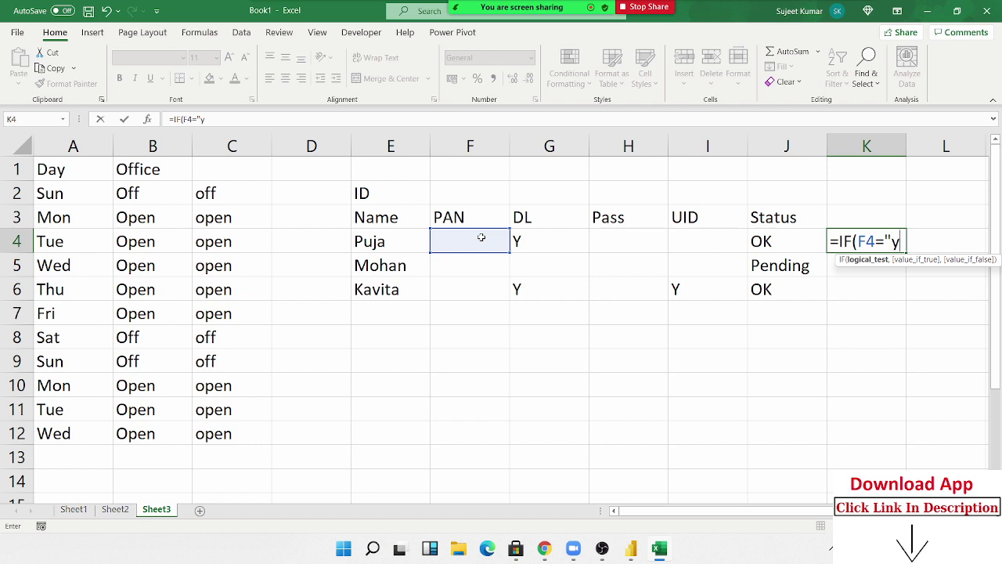
{"action": "type", "text": "\","}
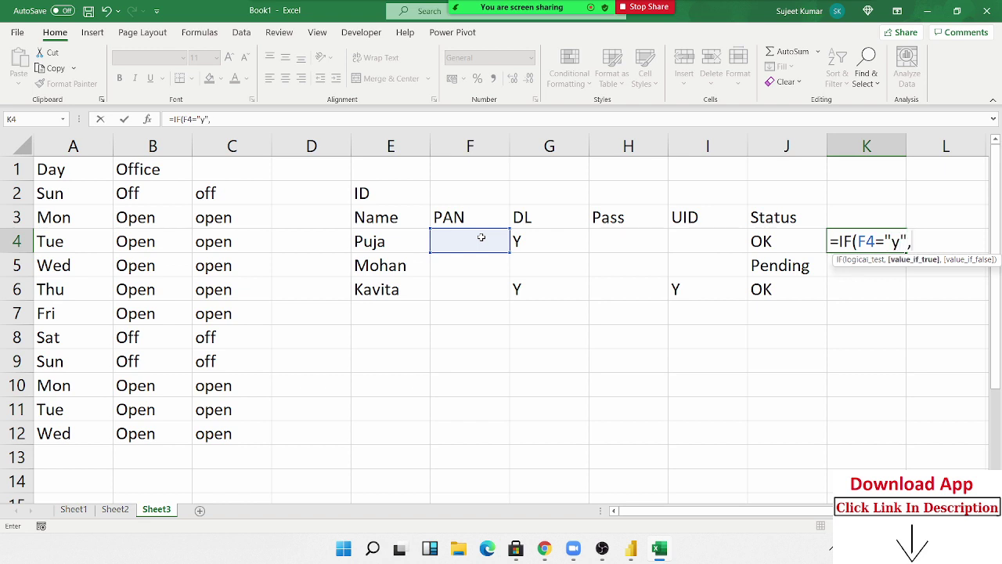
{"action": "type", "text": "\"OK\","}
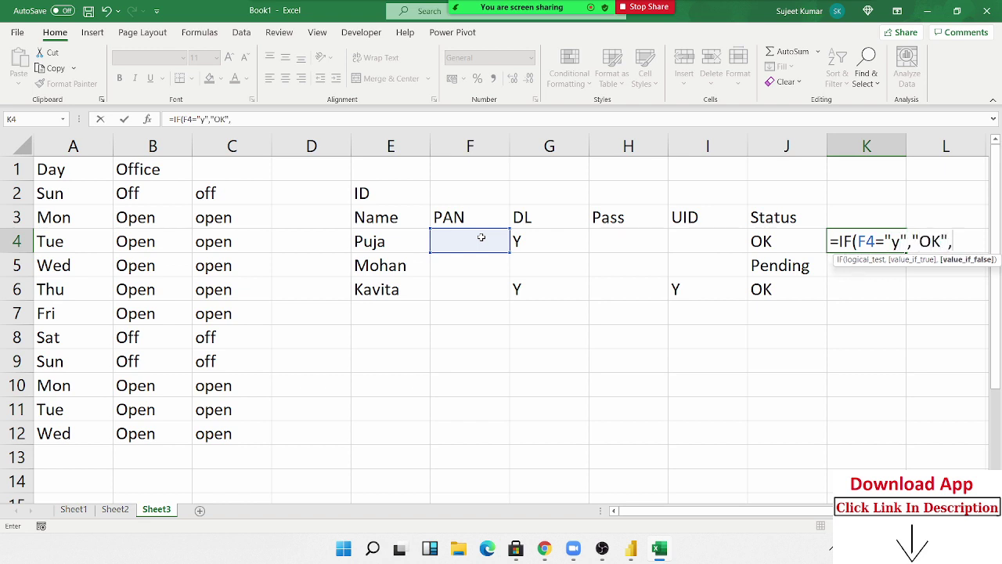
{"action": "type", "text": "IF("}
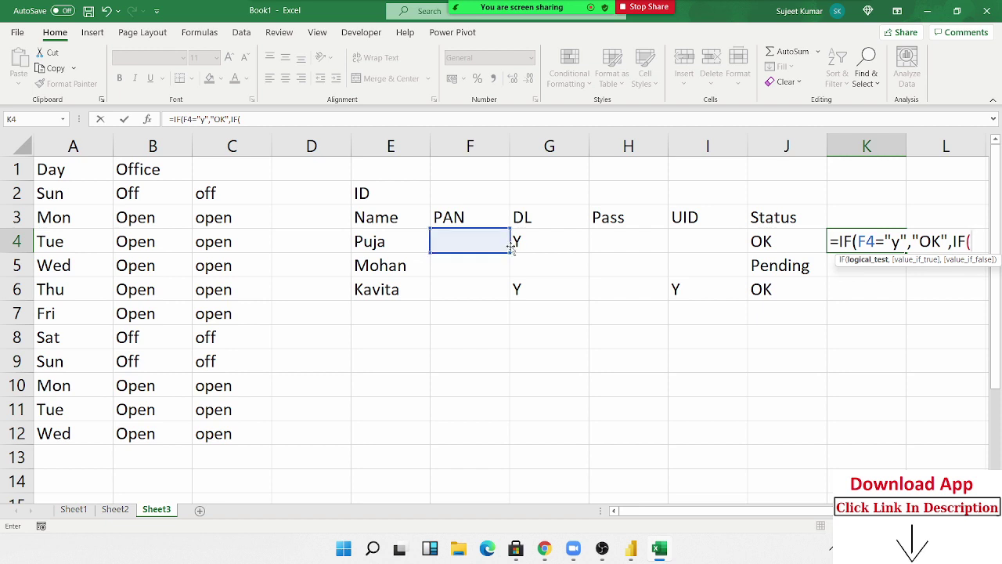
{"action": "left_click", "coordinate": [518, 243]}
{"action": "type", "text": "="}
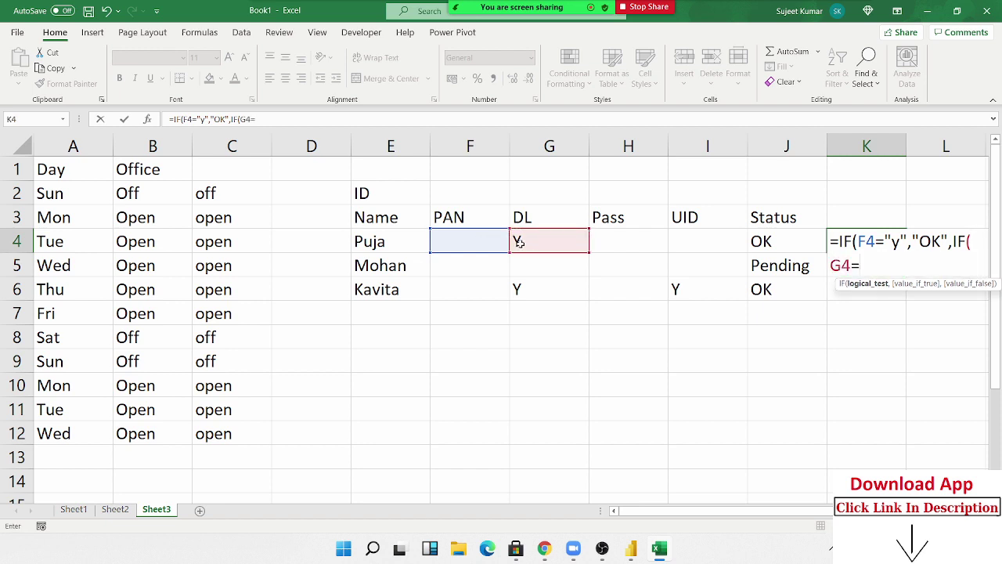
{"action": "type", "text": "\"y"}
{"action": "type", "text": "\",\"O"}
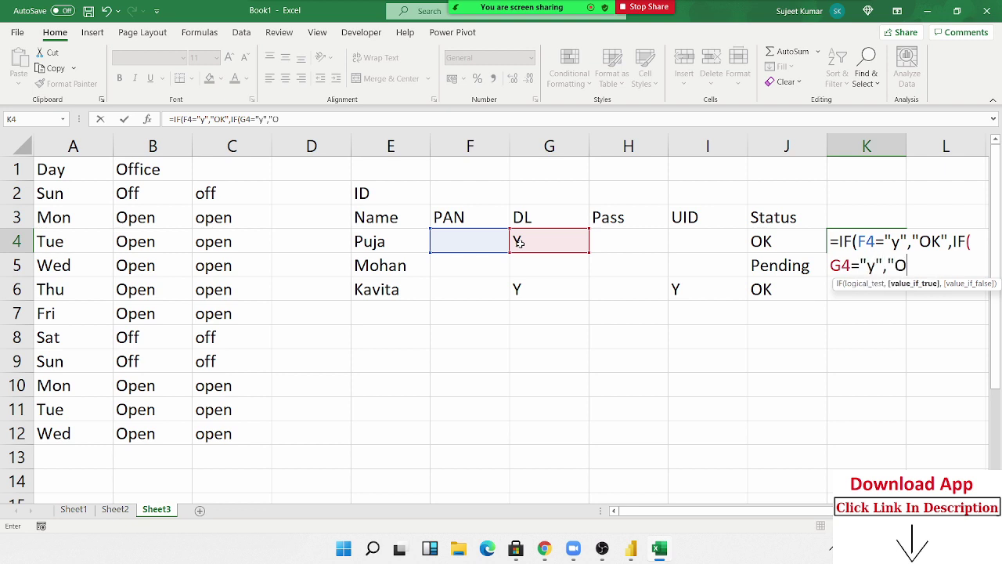
{"action": "type", "text": "K\",I"}
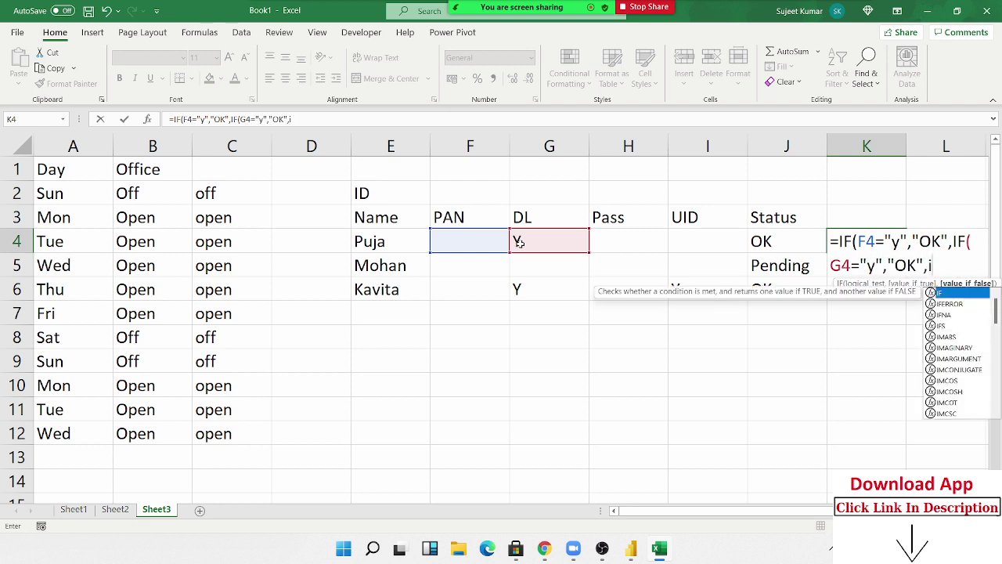
{"action": "type", "text": "F("}
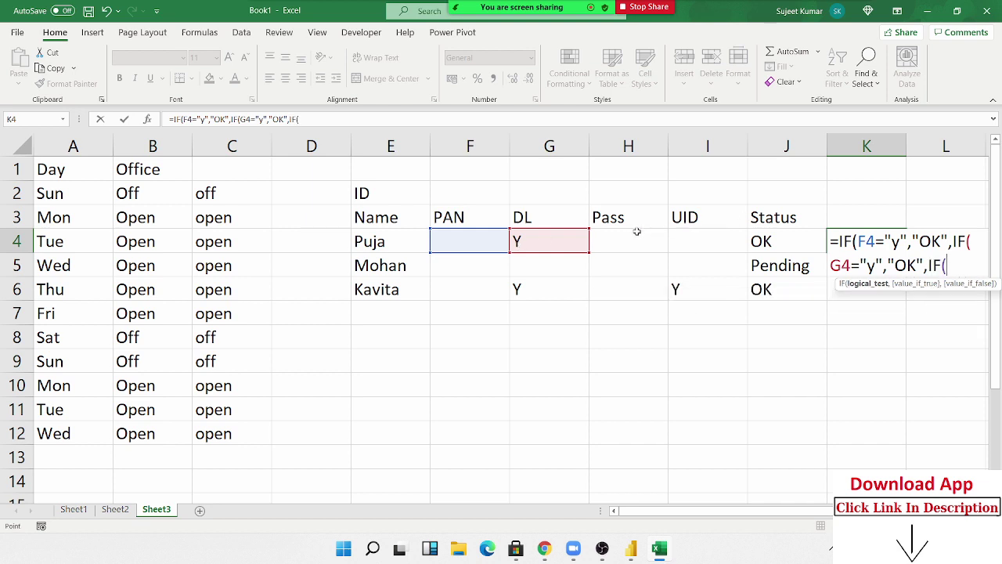
{"action": "left_click", "coordinate": [638, 234]}
{"action": "type", "text": "=\"y"}
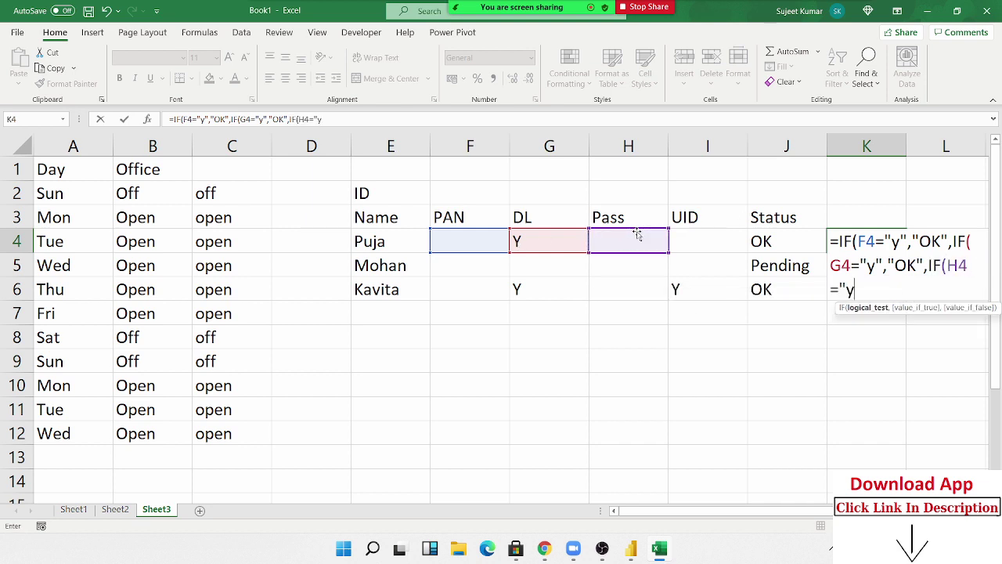
{"action": "type", "text": "\","}
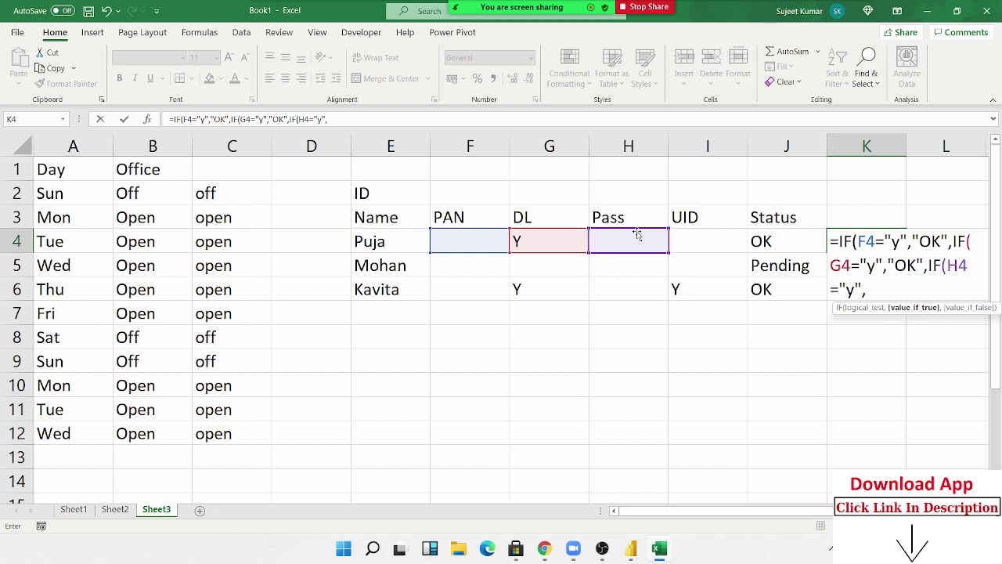
{"action": "type", "text": "\"ok\""}
{"action": "type", "text": ",if("}
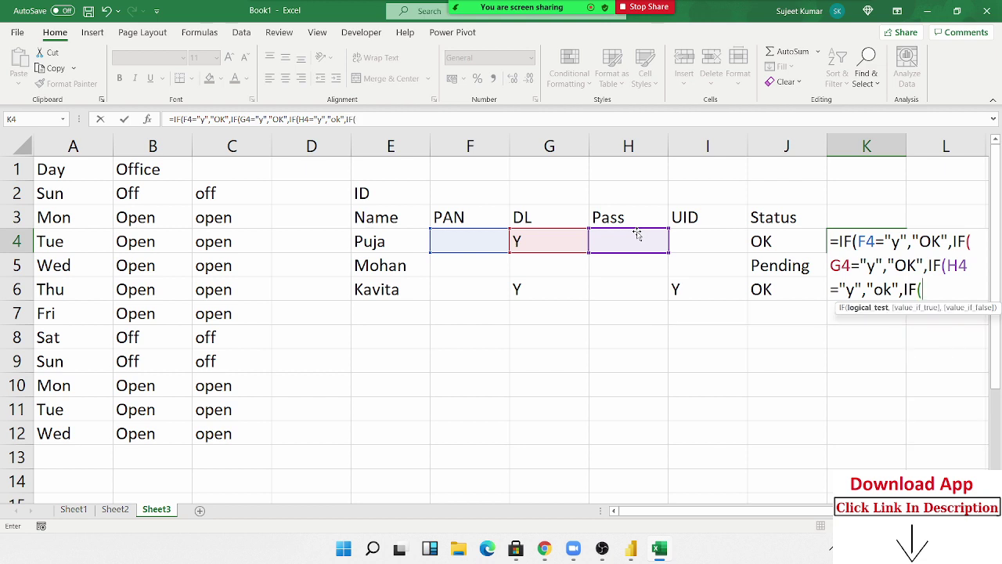
{"action": "left_click", "coordinate": [704, 238]}
{"action": "type", "text": "="}
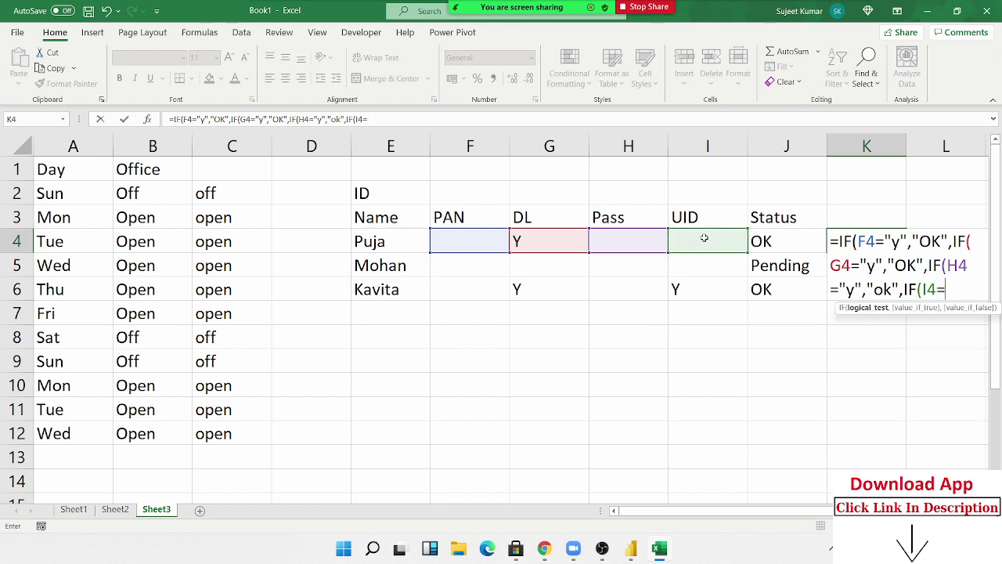
{"action": "type", "text": "\"y\","}
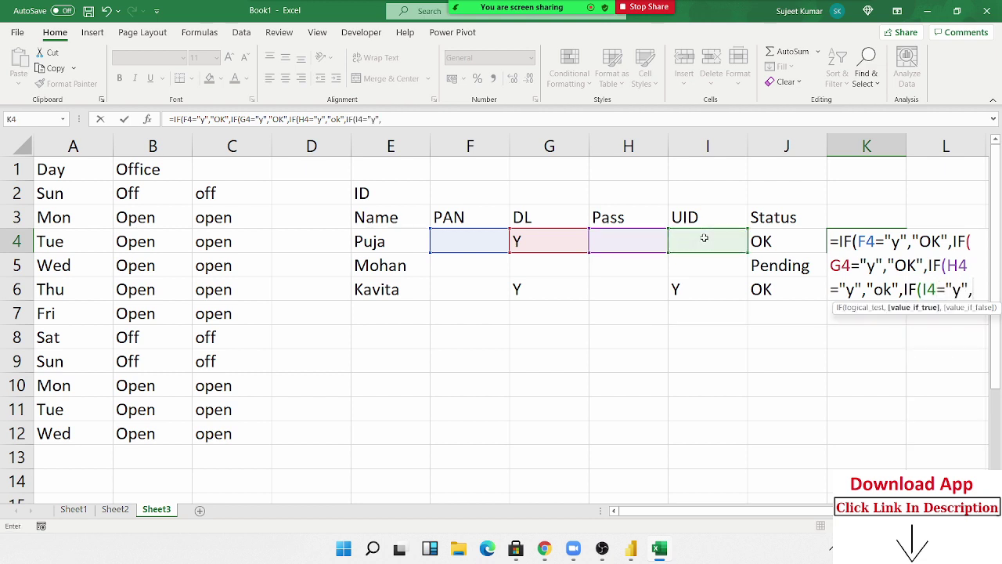
{"action": "type", "text": "\"o"}
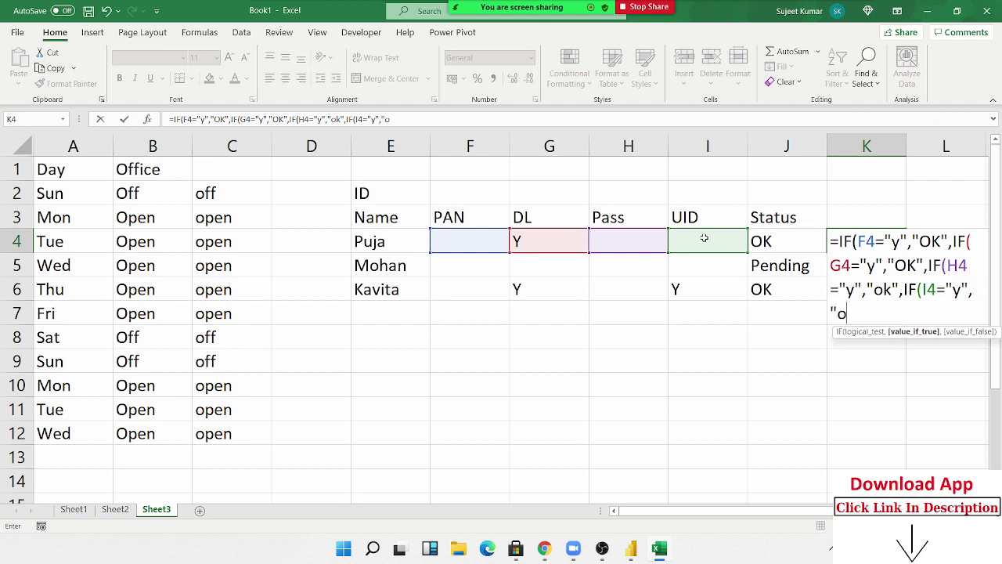
{"action": "type", "text": "k\","}
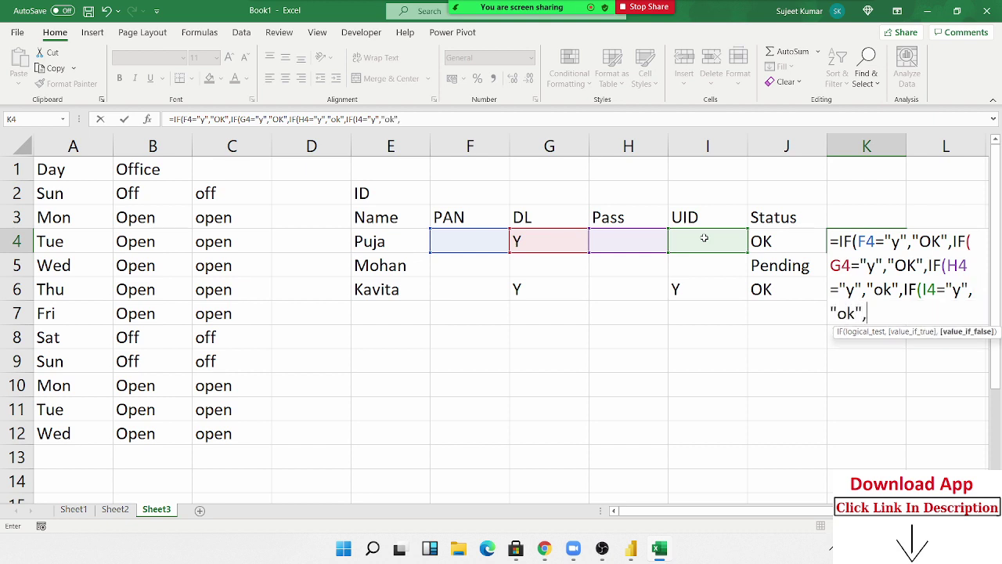
{"action": "type", "text": "\"pe"}
{"action": "type", "text": "n ding"}
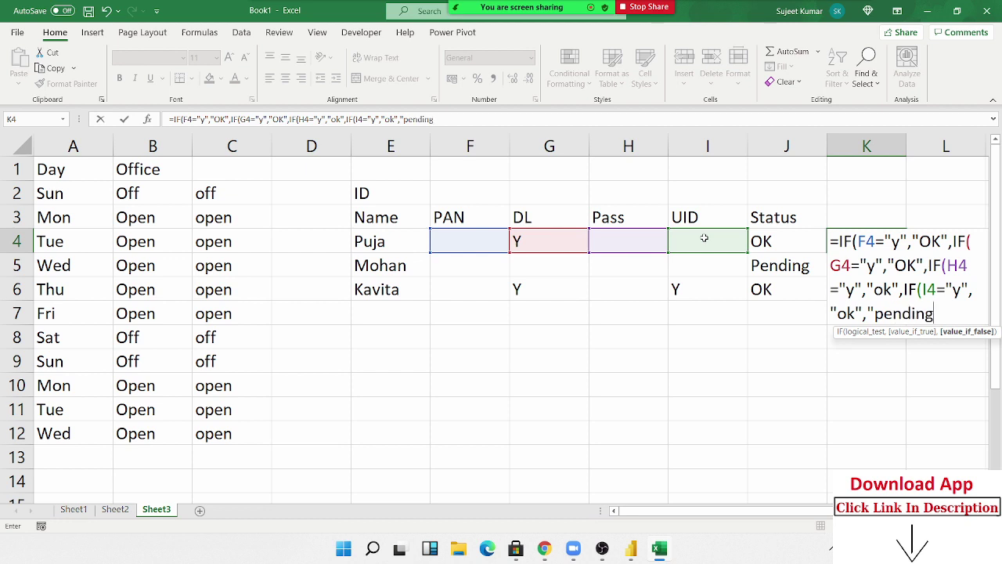
{"action": "type", "text": "\")"}
- Enter the K4 formula with Excel's correction and fill it down to K6
{"action": "key", "text": "Return"}
{"action": "key", "text": "Return"}
{"action": "key", "text": "Up"}
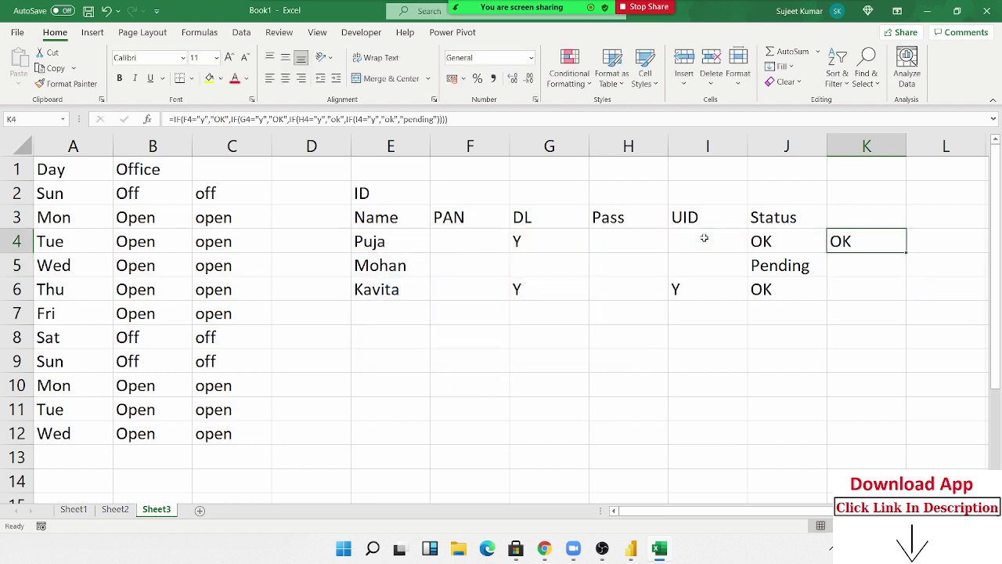
{"action": "double_click", "coordinate": [906, 251]}
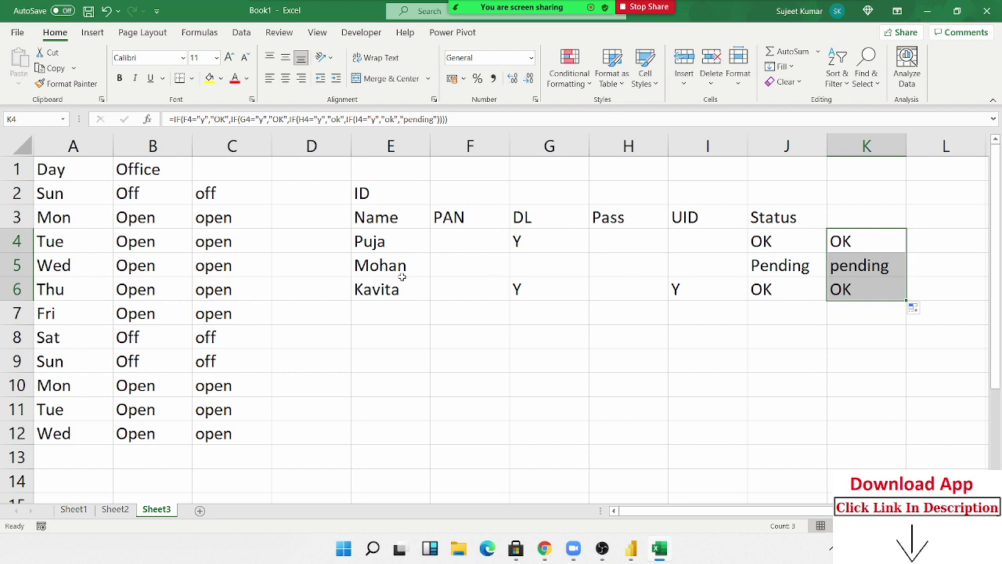
- Copy the header row and Puja's record from E3:J4 and paste them at E9
{"action": "mouse_move", "coordinate": [391, 223]}
{"action": "left_mouse_down"}
{"action": "mouse_move", "coordinate": [769, 225]}
{"action": "mouse_move", "coordinate": [770, 239]}
{"action": "left_mouse_up"}
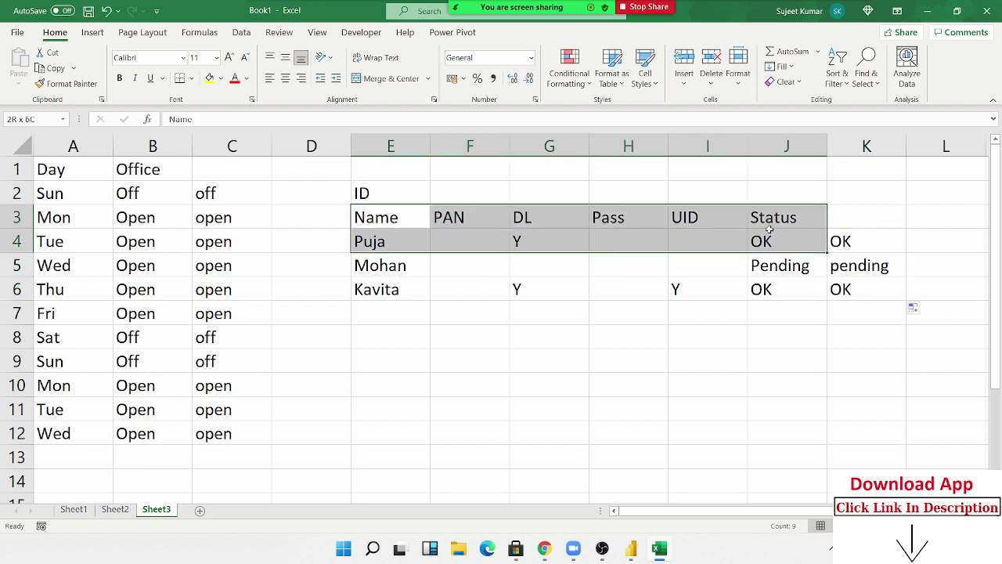
{"action": "key", "text": "ctrl+c"}
{"action": "left_click", "coordinate": [357, 364]}
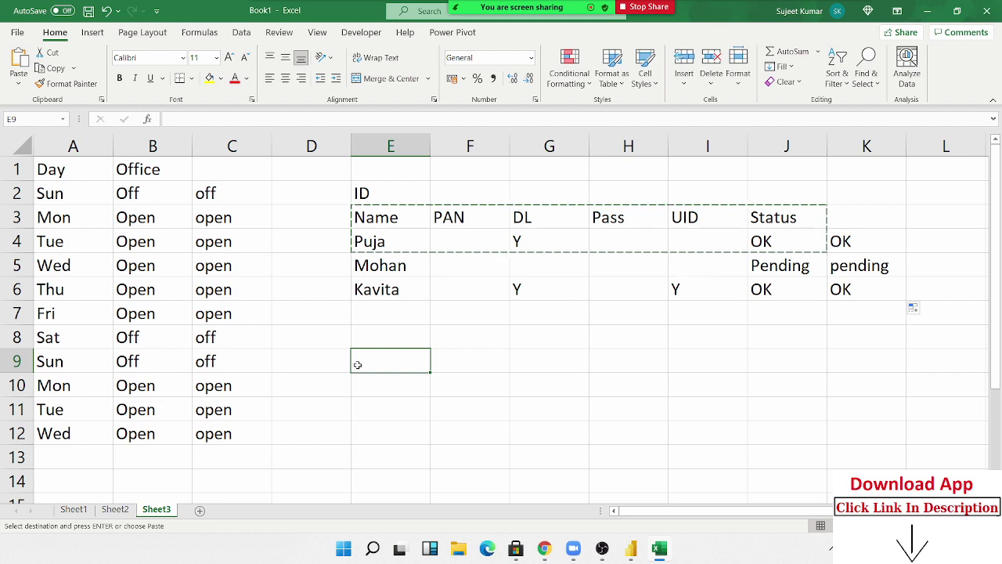
{"action": "key", "text": "ctrl+v"}
{"action": "key", "text": "Escape"}
- Fill the copied PAN header F9 yellow and the DL, Pass, UID headers G9:I9 blue
{"action": "left_click", "coordinate": [454, 357]}
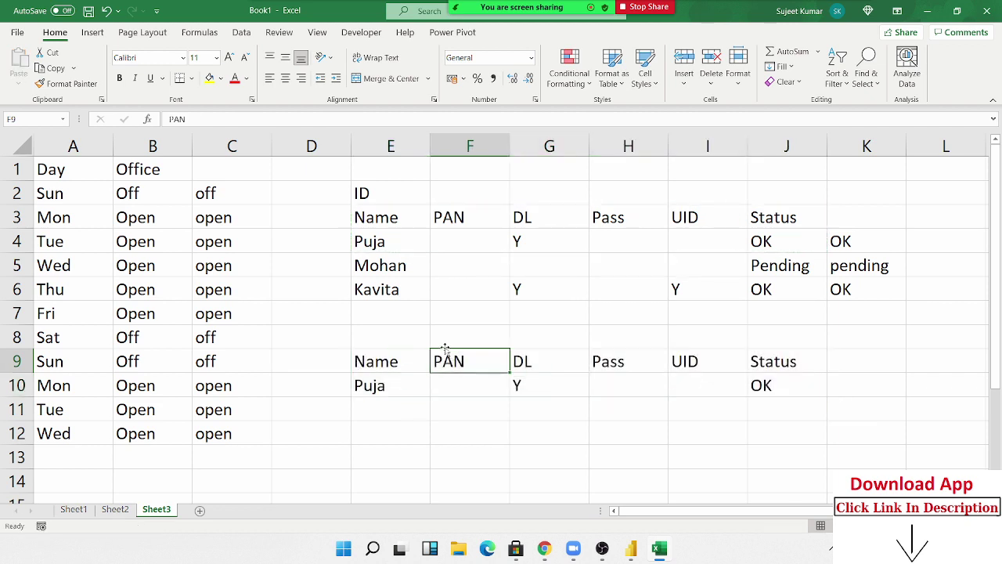
{"action": "left_click", "coordinate": [209, 79]}
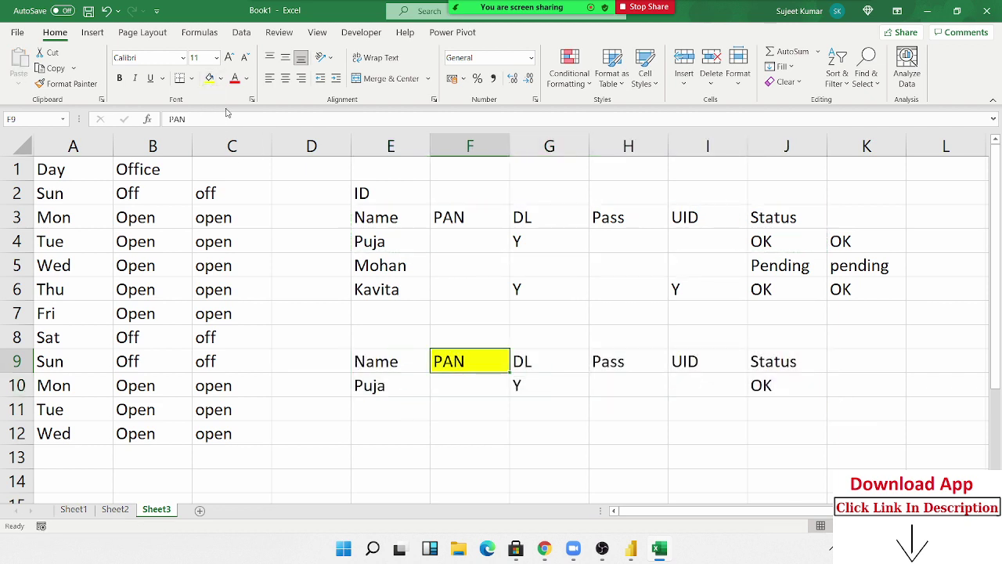
{"action": "left_click", "coordinate": [535, 366]}
{"action": "left_click_drag", "start_coordinate": [641, 359], "coordinate": [699, 357]}
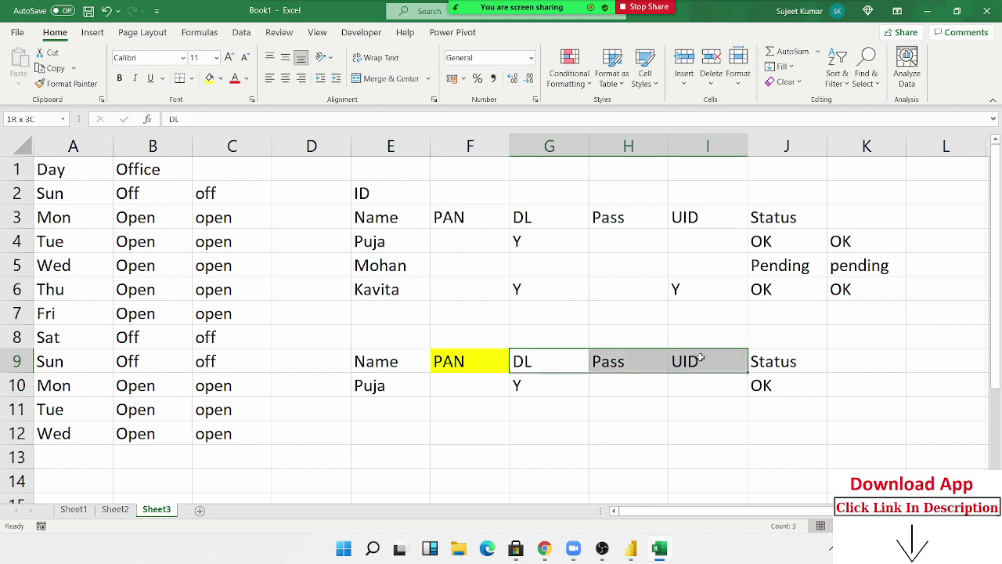
{"action": "left_click", "coordinate": [222, 80]}
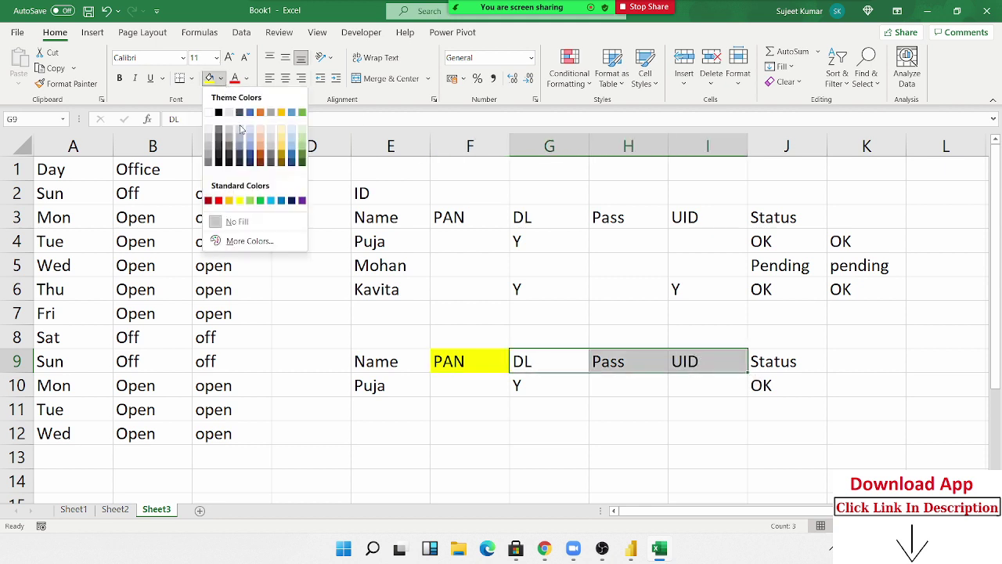
{"action": "left_click", "coordinate": [273, 201]}
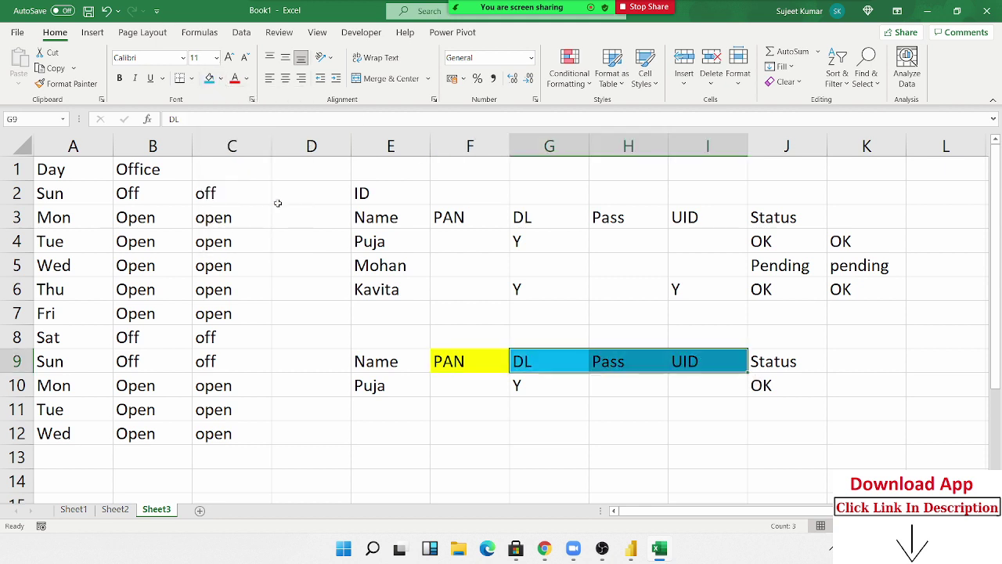
{"action": "left_click", "coordinate": [606, 429]}
- Enter Y for Puja's PAN in F10 and clear her DL cell G10
{"action": "left_click", "coordinate": [458, 376]}
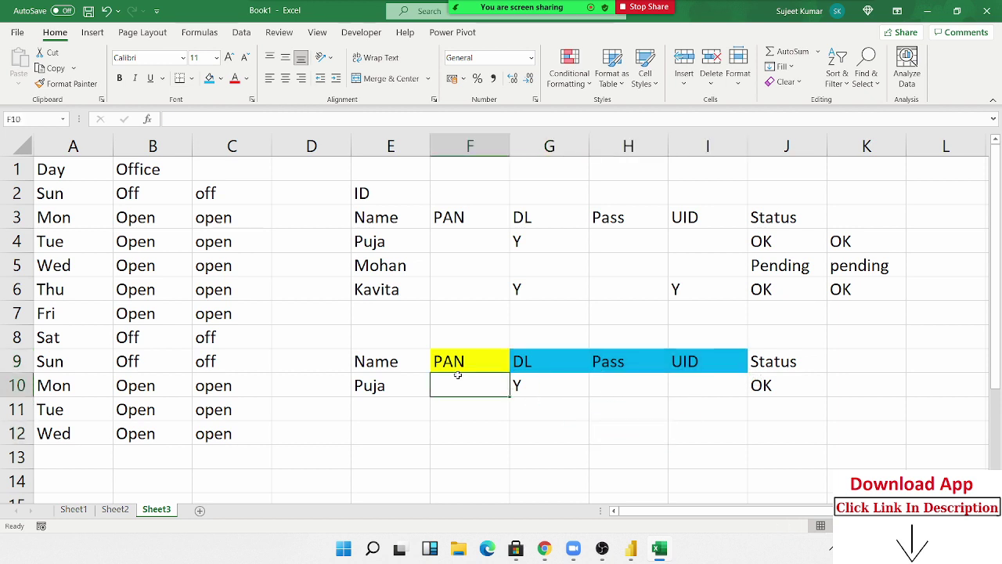
{"action": "type", "text": "Y"}
{"action": "key", "text": "Tab"}
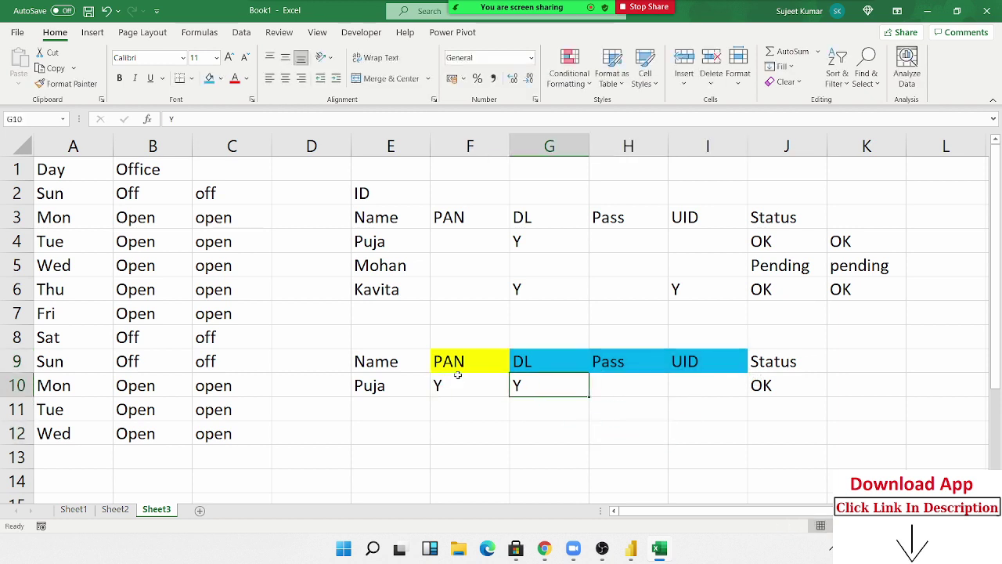
{"action": "key", "text": "Delete"}
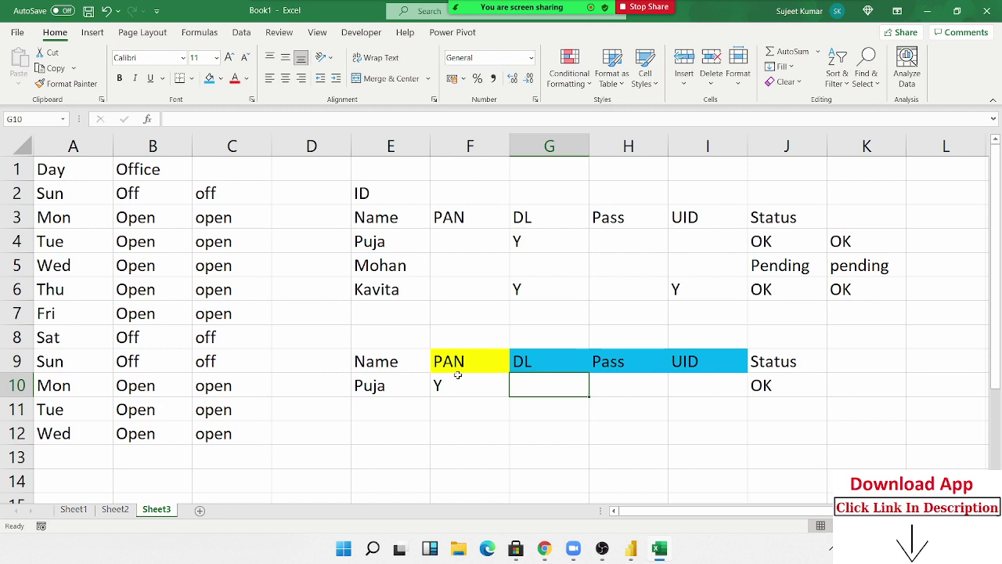
{"action": "key", "text": "Tab"}
{"action": "key", "text": "alt"}
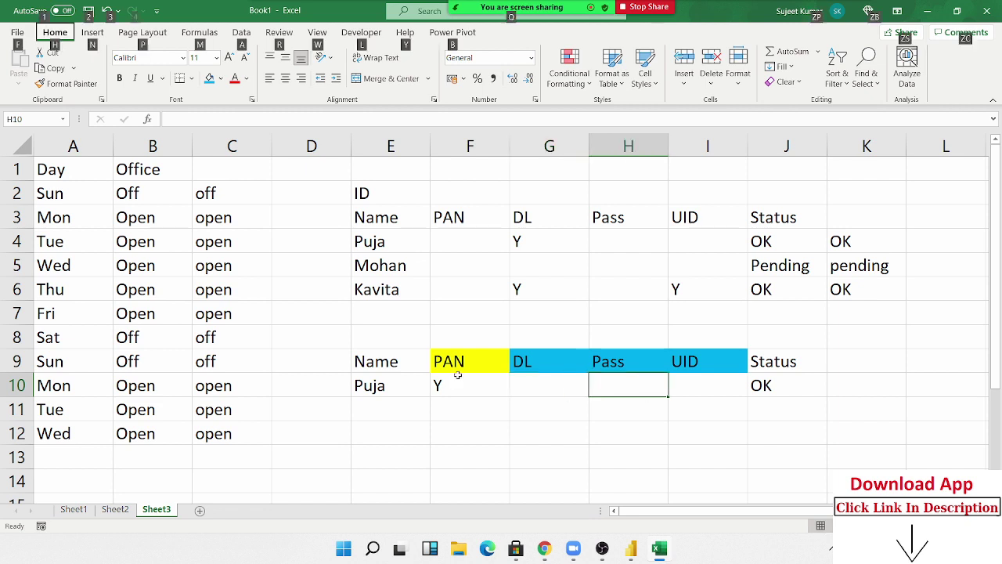
{"action": "key", "text": "y"}
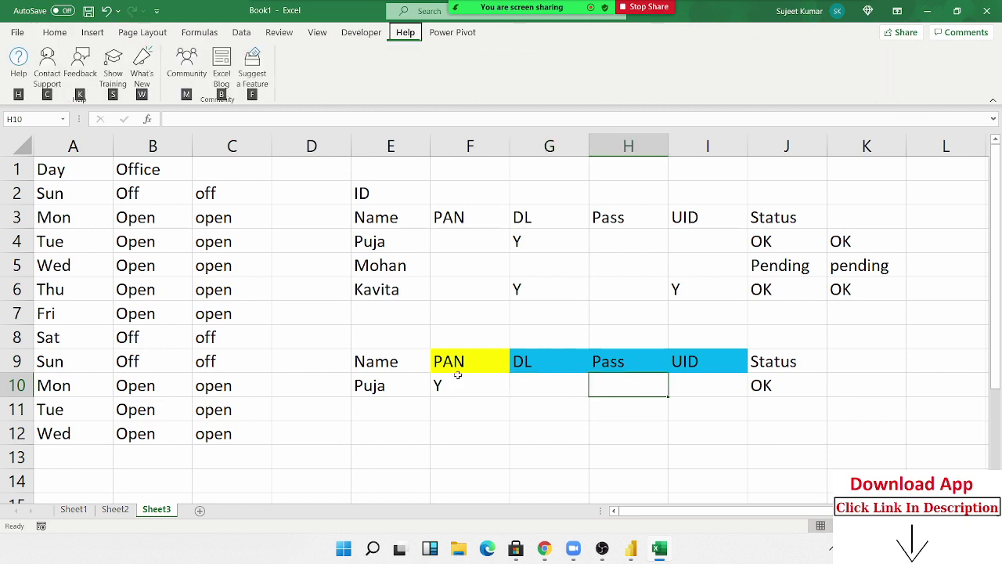
{"action": "key", "text": "Escape"}
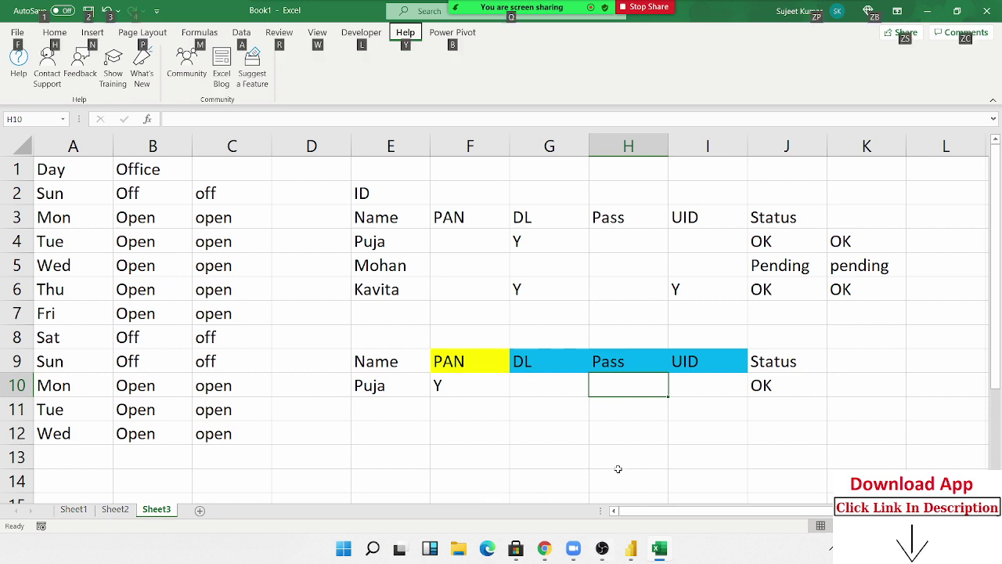
- Enter Y under Pass in H10 and clear the old OK status from J10
{"action": "left_click", "coordinate": [617, 467]}
{"action": "left_click", "coordinate": [606, 387]}
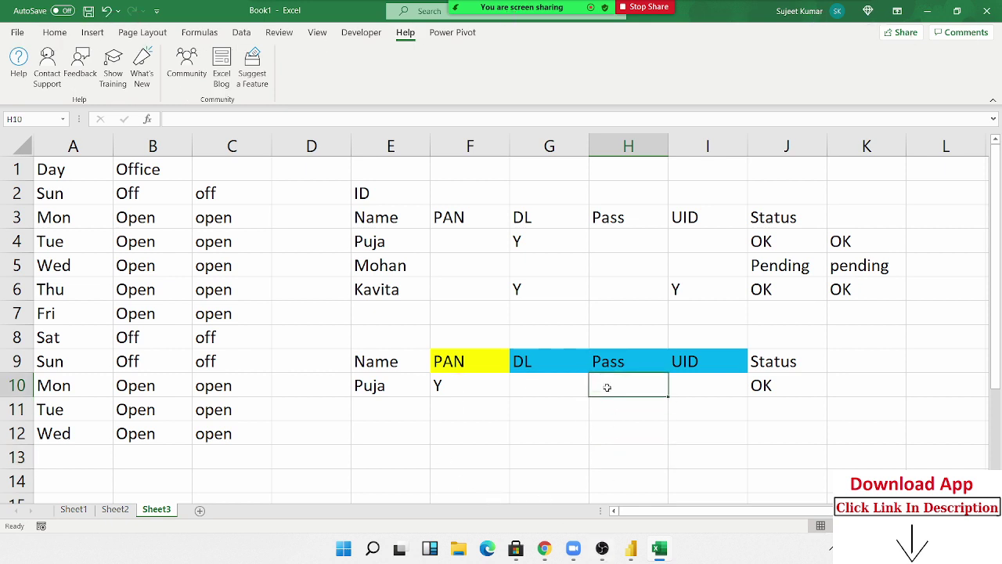
{"action": "type", "text": "Y"}
{"action": "key", "text": "Return"}
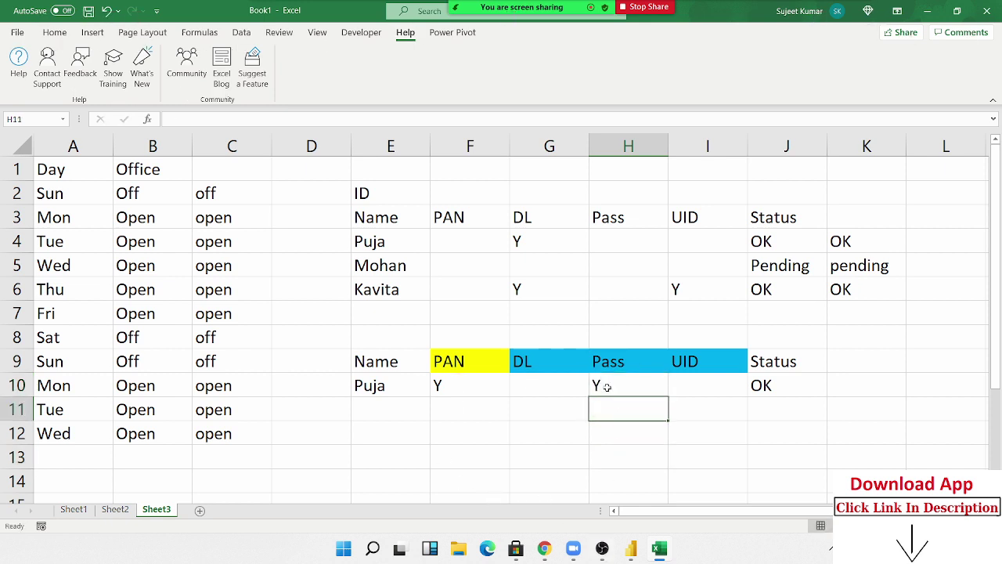
{"action": "key", "text": "Up"}
{"action": "key", "text": "Right"}
{"action": "key", "text": "Right"}
{"action": "key", "text": "Delete"}
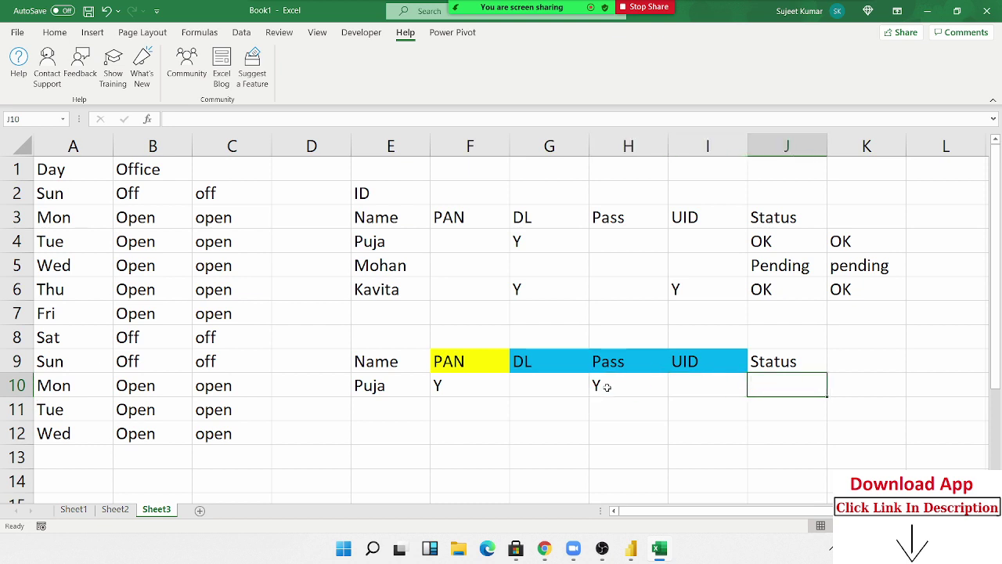
- Start an AND formula in J10 with the first condition F10="y"
{"action": "type", "text": "=a"}
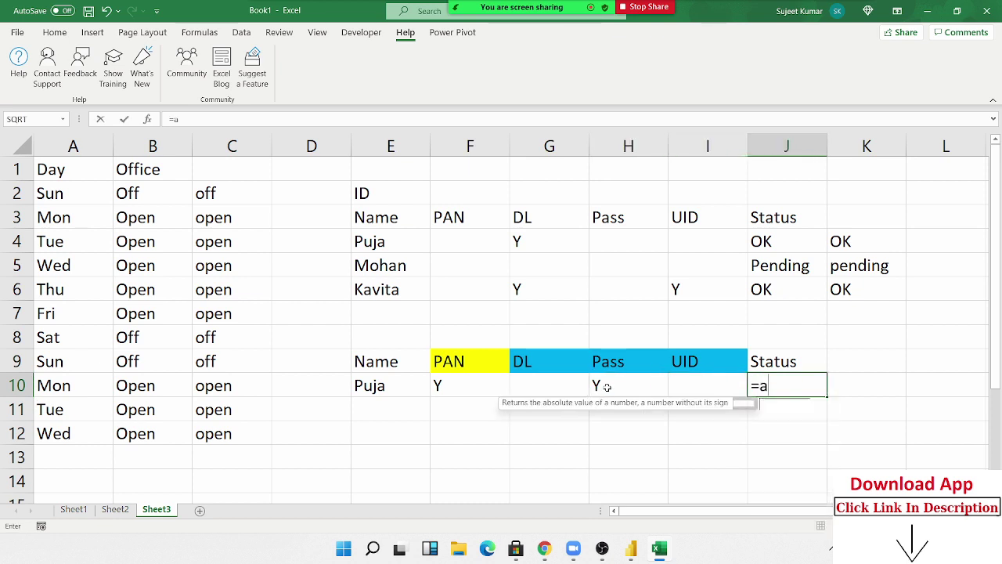
{"action": "type", "text": "d"}
{"action": "key", "text": "BackSpace"}
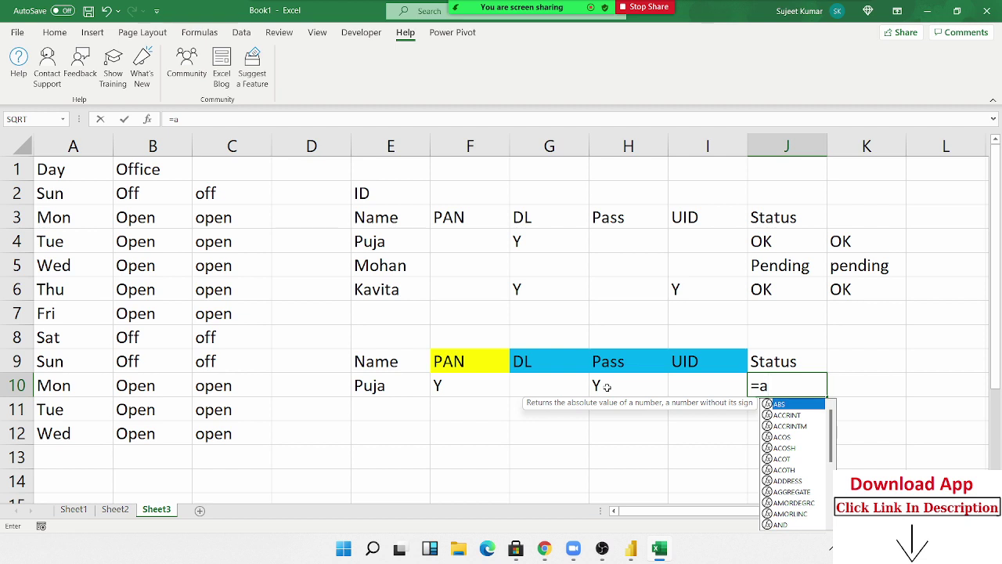
{"action": "type", "text": "n"}
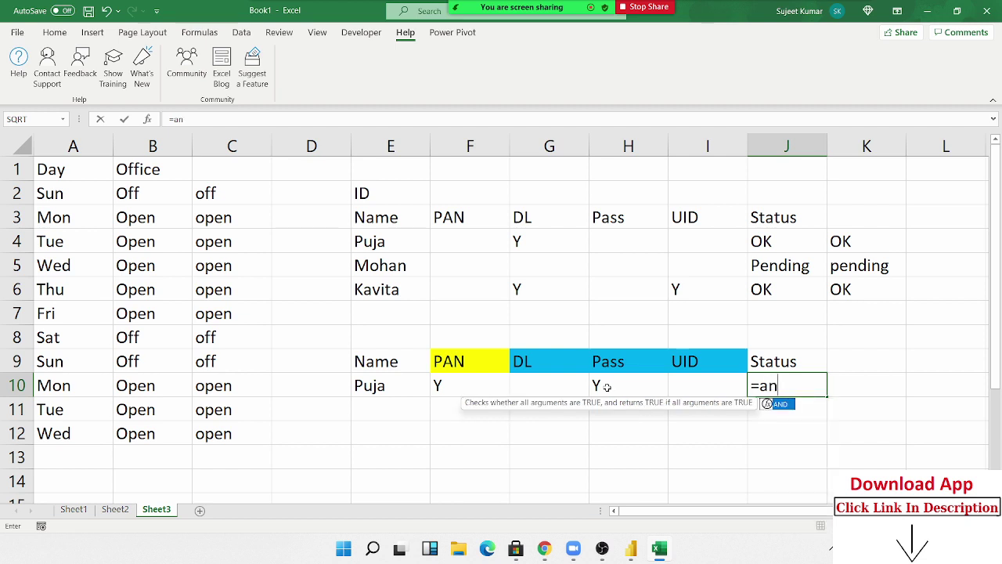
{"action": "key", "text": "Tab"}
{"action": "left_click", "coordinate": [475, 386]}
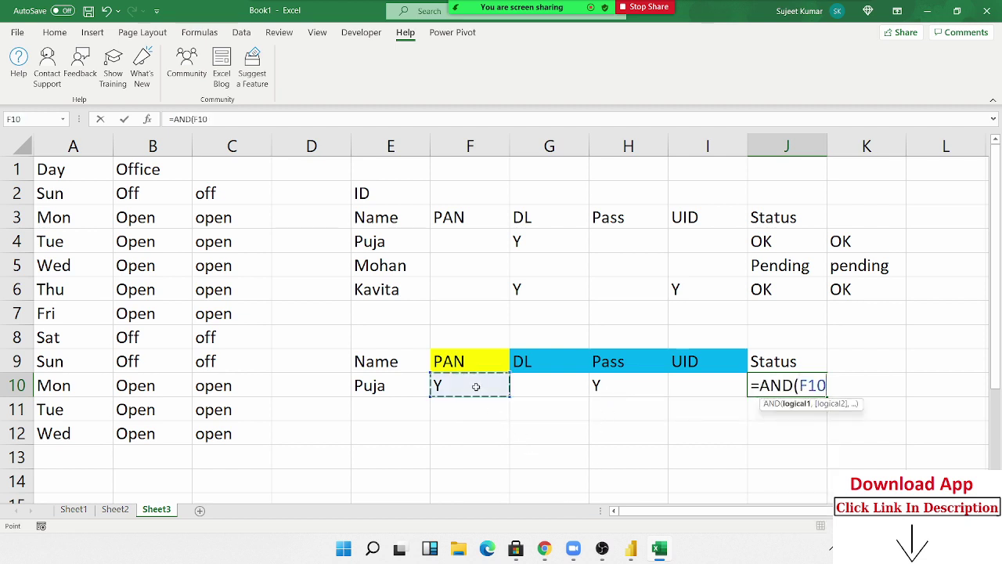
{"action": "type", "text": "=\"y"}
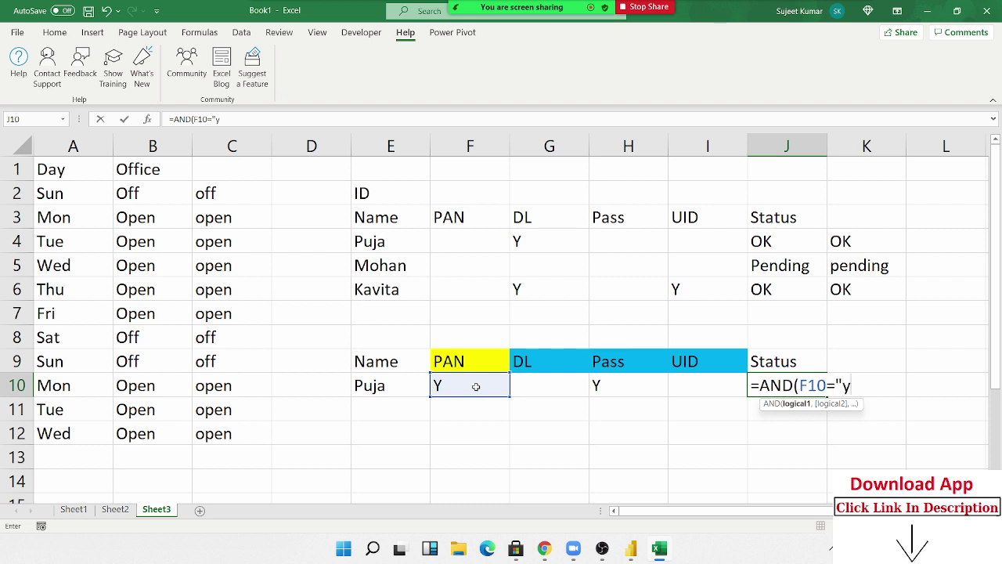
{"action": "type", "text": "\""}
- Add a nested OR testing G10, H10 and I10 for "y"
{"action": "type", "text": ","}
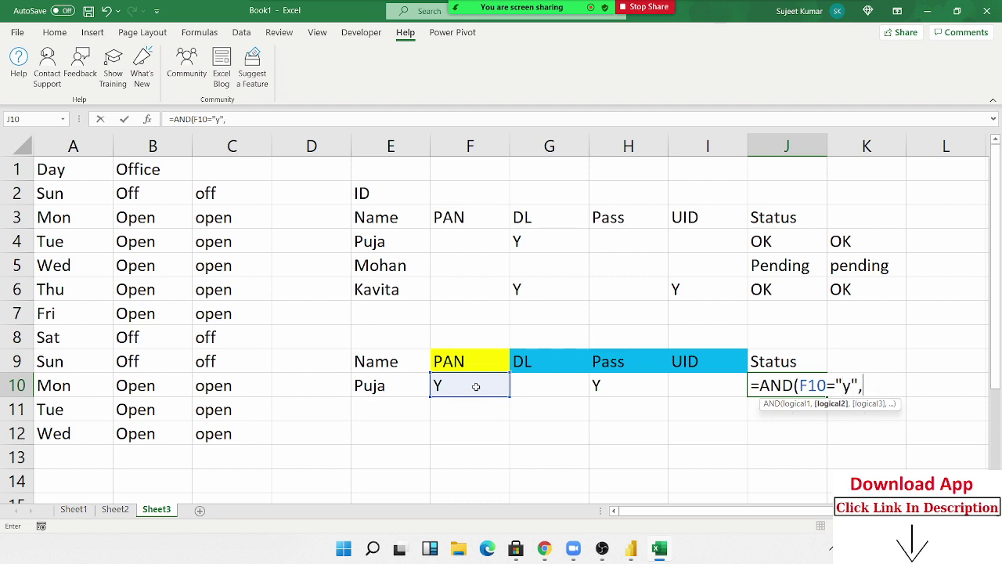
{"action": "type", "text": "o"}
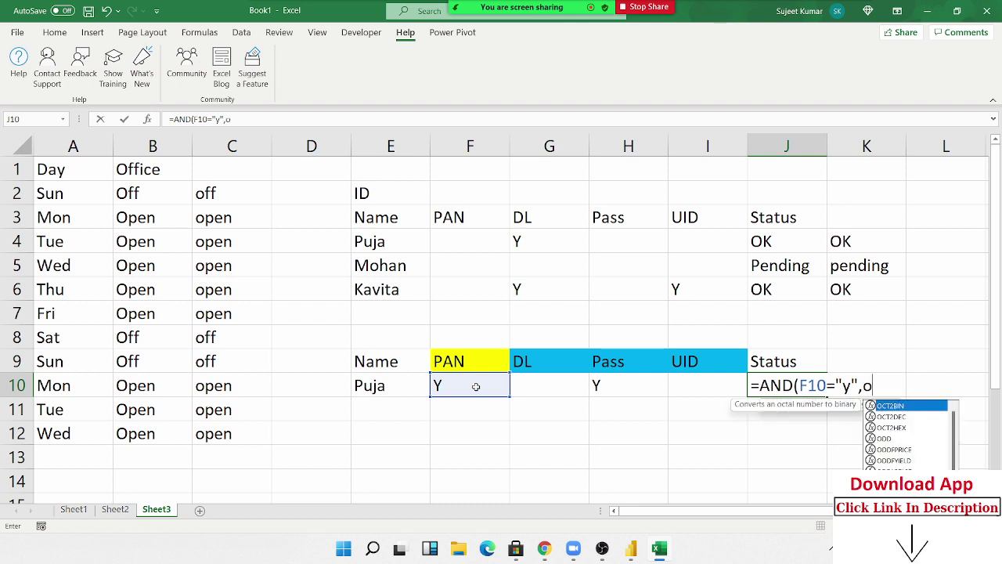
{"action": "type", "text": "r"}
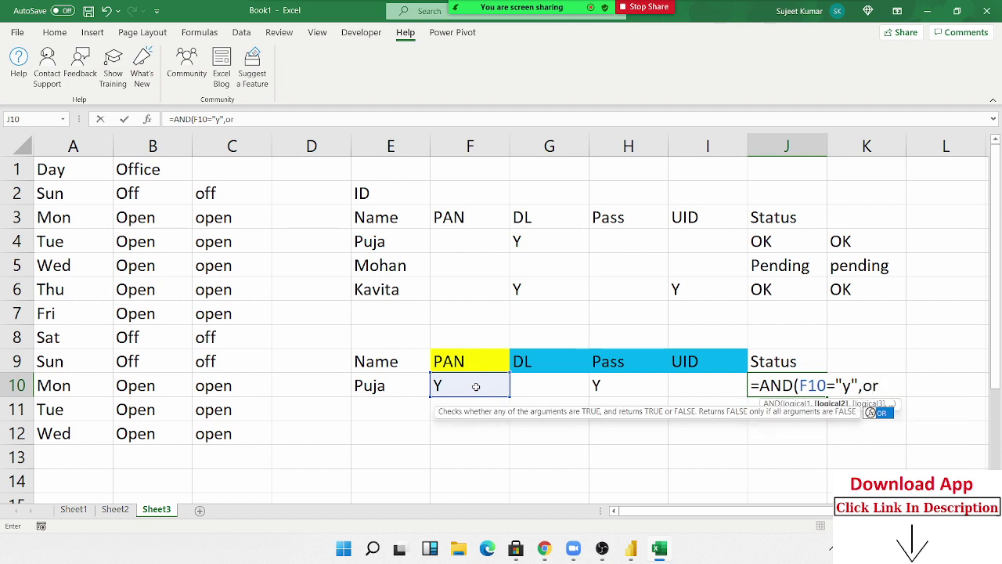
{"action": "key", "text": "Tab"}
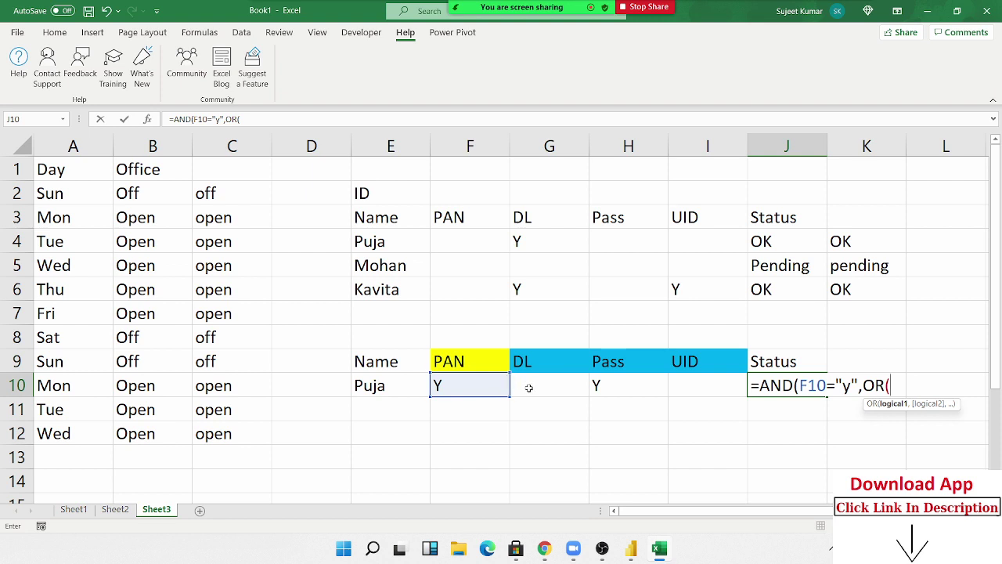
{"action": "left_click", "coordinate": [529, 384]}
{"action": "type", "text": "=\"y"}
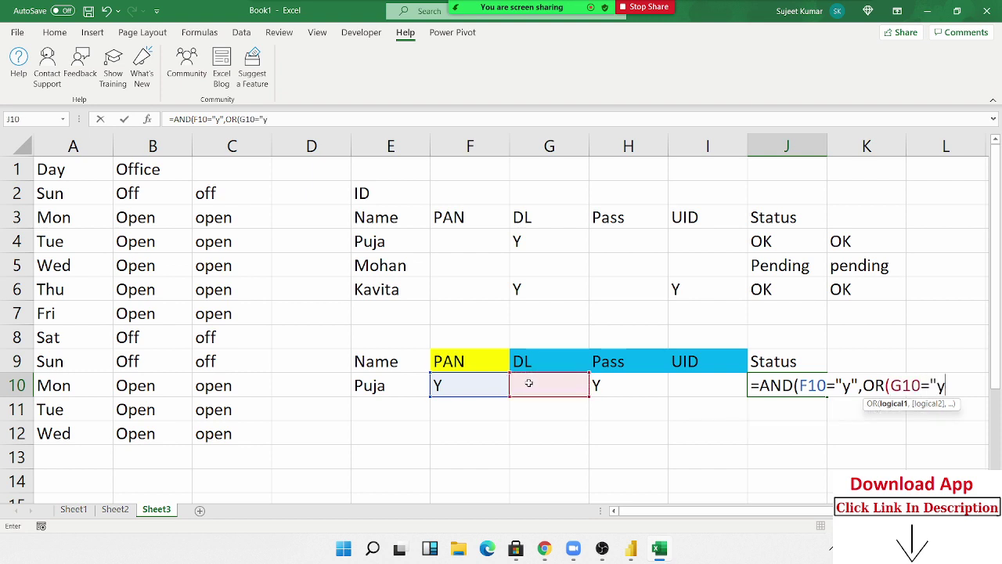
{"action": "type", "text": "\""}
{"action": "type", "text": ","}
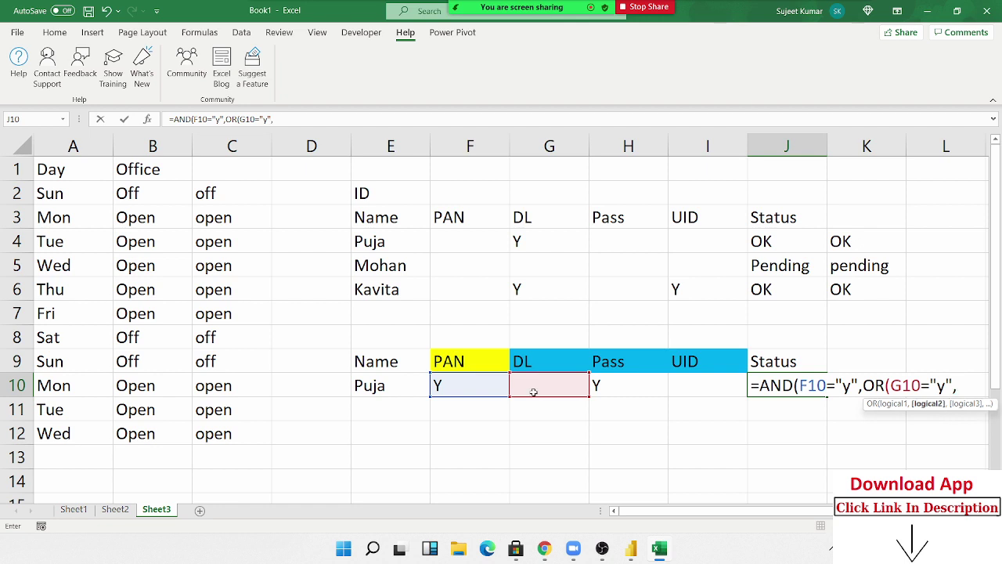
{"action": "left_click", "coordinate": [613, 388]}
{"action": "type", "text": "="}
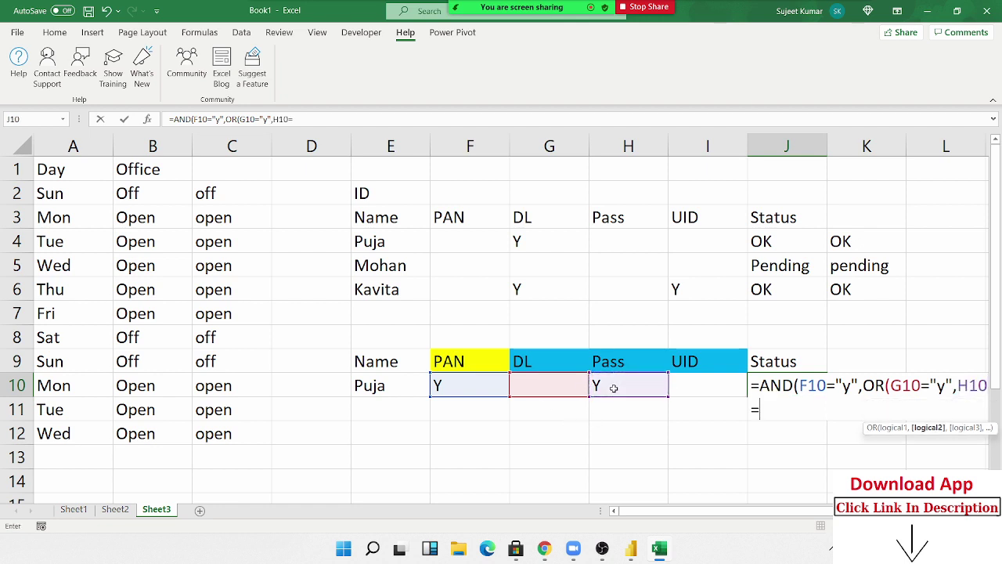
{"action": "type", "text": "\"y\""}
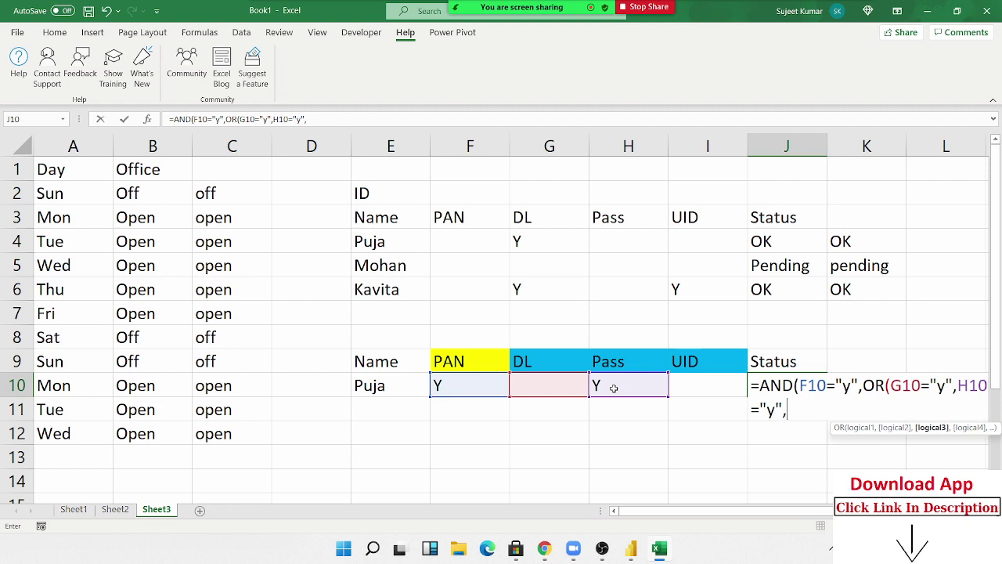
{"action": "type", "text": ","}
{"action": "left_click", "coordinate": [704, 389]}
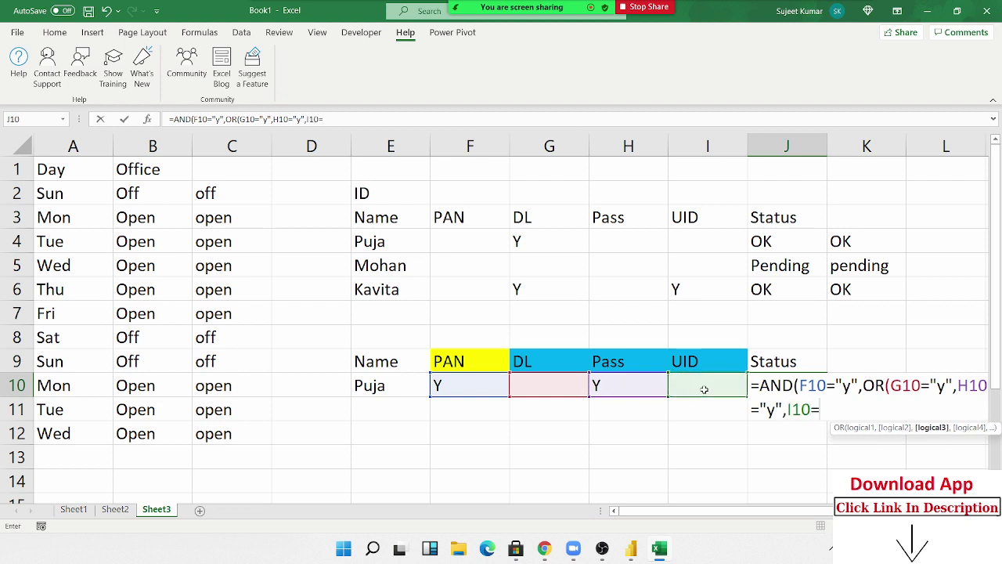
{"action": "type", "text": "\"y\""}
- Enter the J10 formula, accept the closing-bracket fix, and review it showing TRUE
{"action": "key", "text": "Return"}
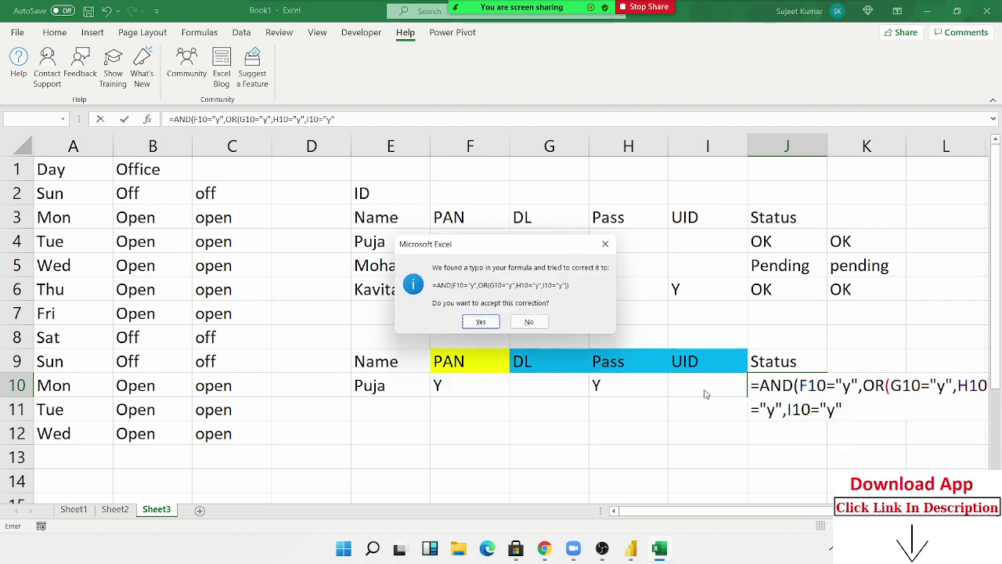
{"action": "key", "text": "Return"}
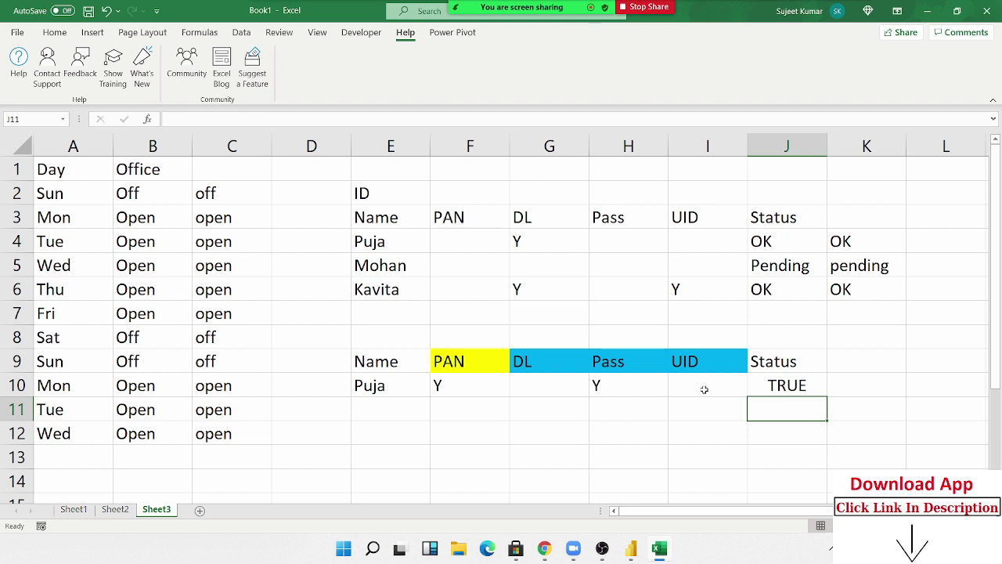
{"action": "key", "text": "Up"}
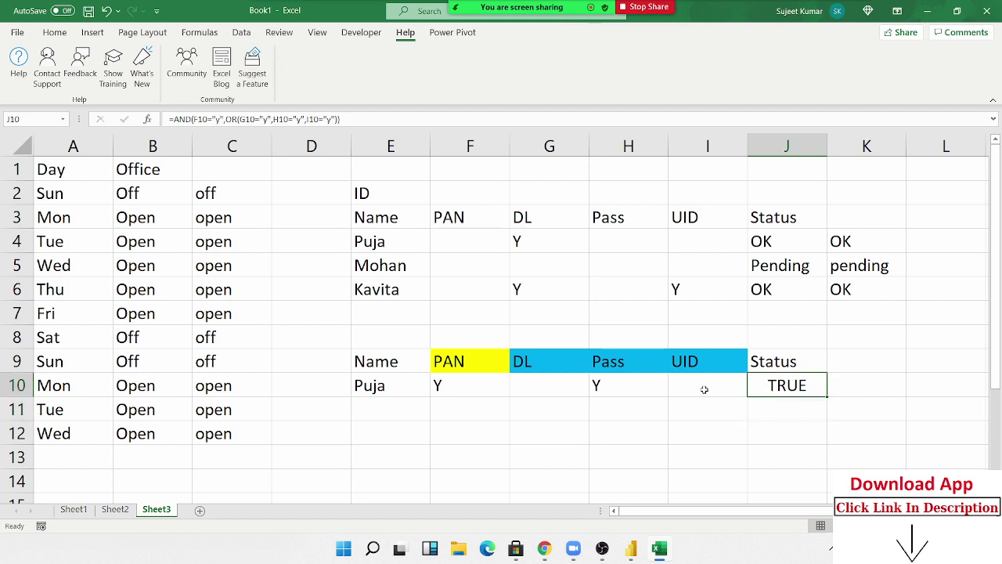
{"action": "key", "text": "F2"}
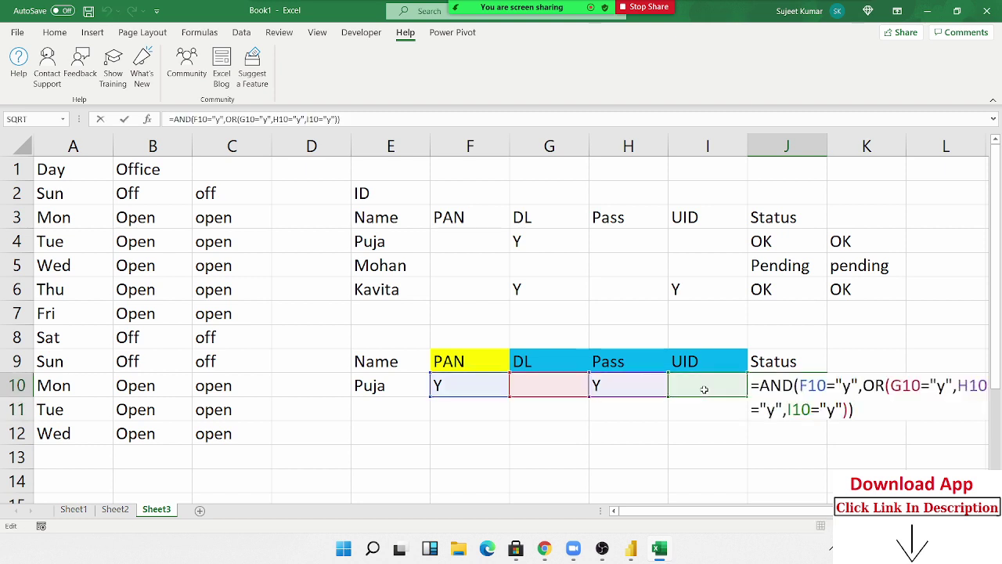